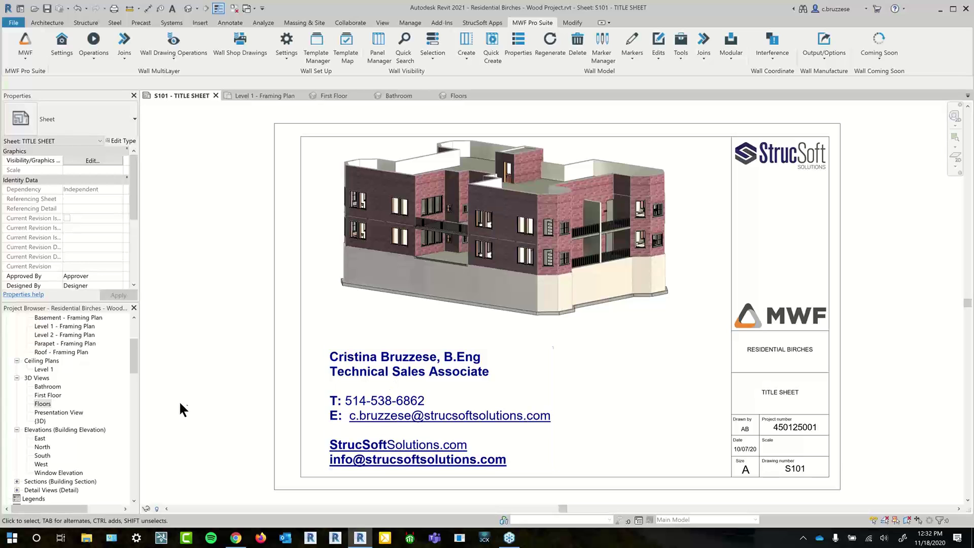
Start creating a framing panel on the front wall of the lower-left master bedroom bay in the Level 1 framing plan.
click(264, 99)
middle_drag(249, 323, 242, 369)
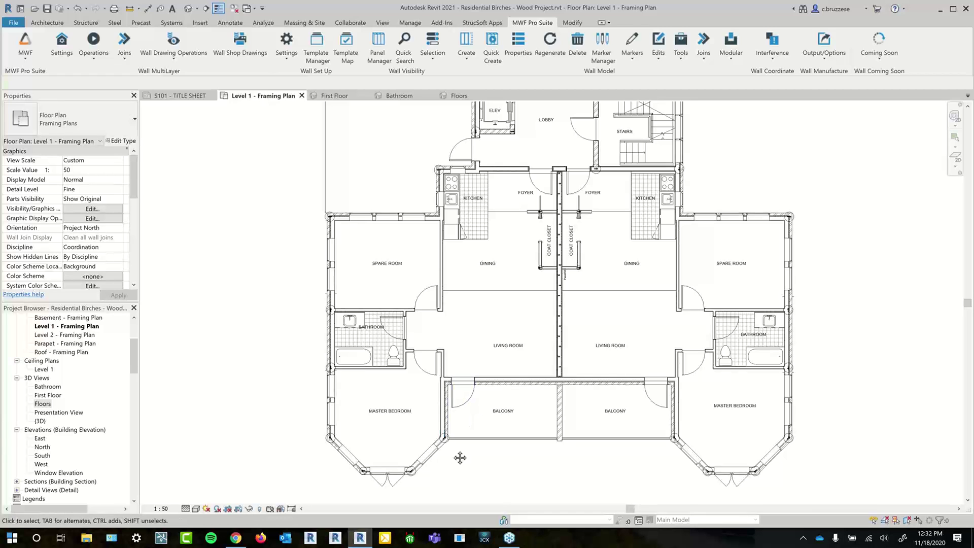
middle_drag(490, 398, 497, 380)
scroll(497, 380, up, 3)
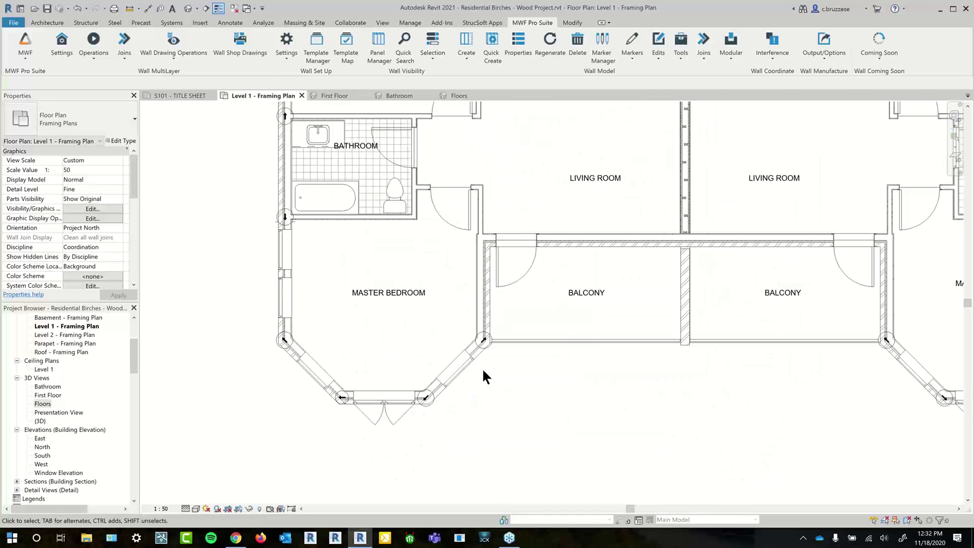
scroll(326, 392, up, 2)
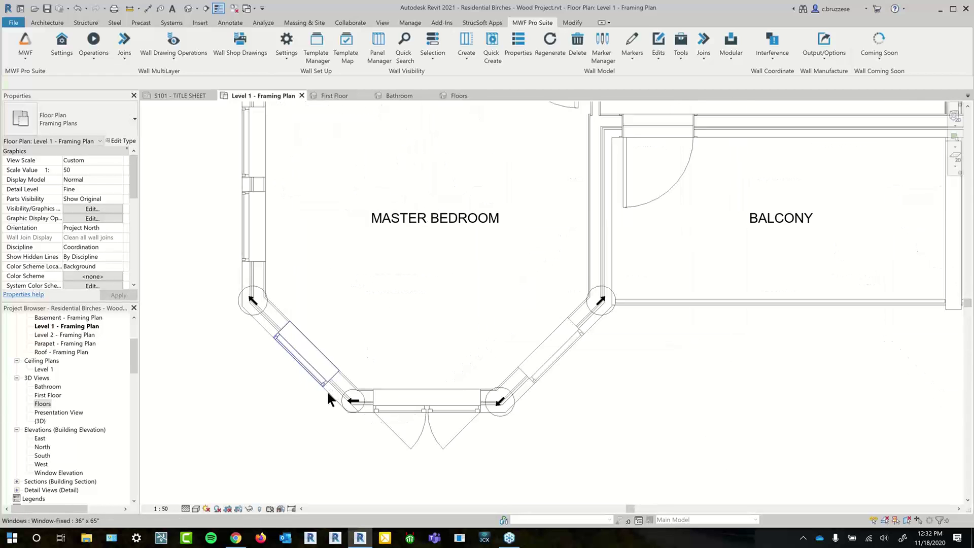
click(367, 390)
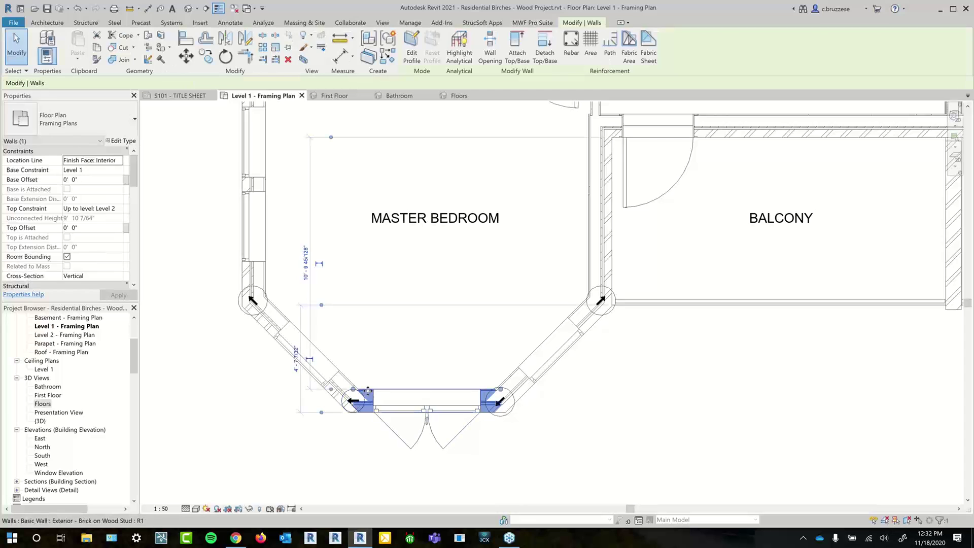
click(532, 23)
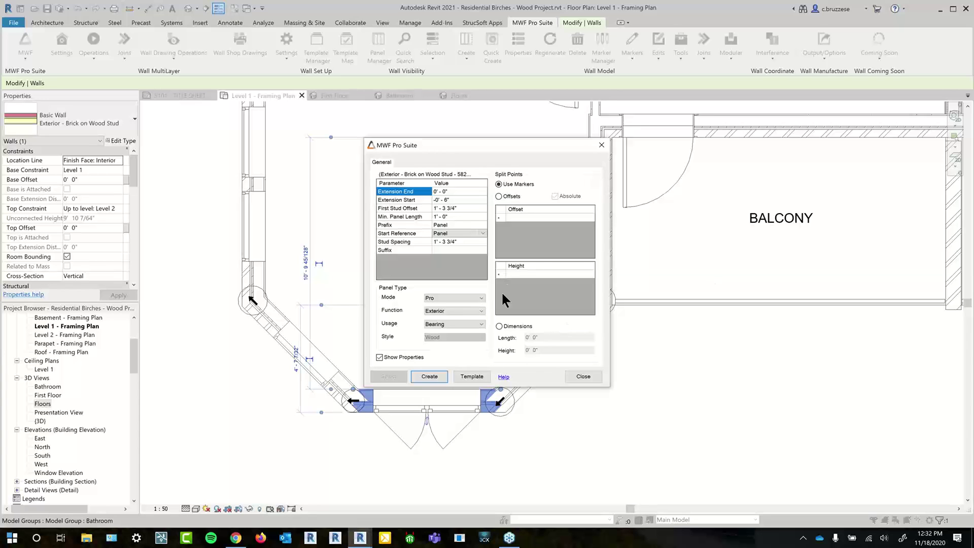
Browse the project's panel templates and the MWF_Wood template folder stored on disk.
click(478, 373)
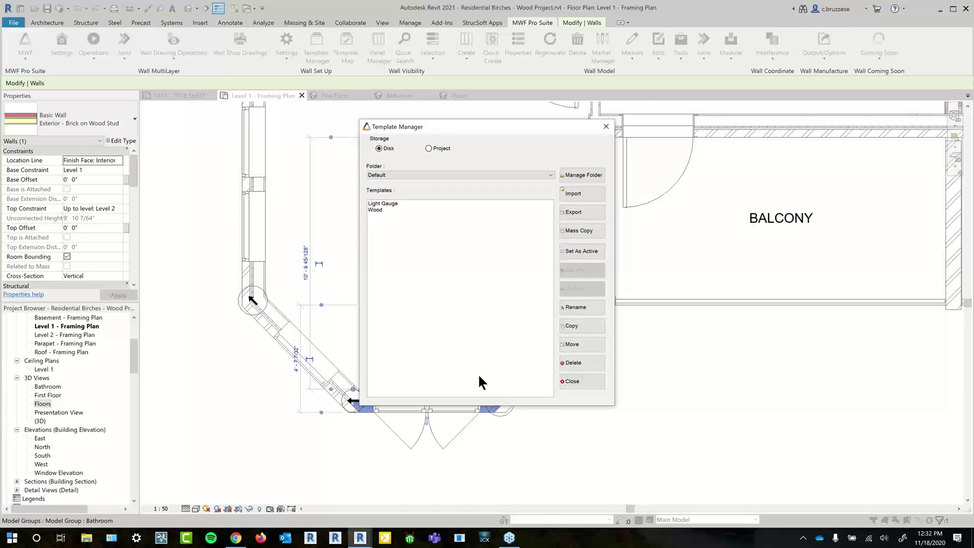
click(434, 150)
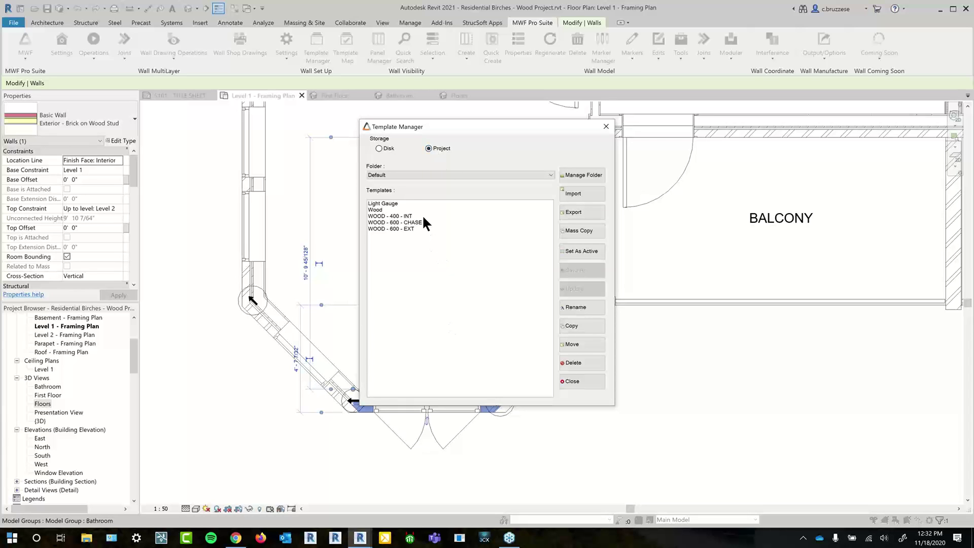
click(387, 148)
click(386, 173)
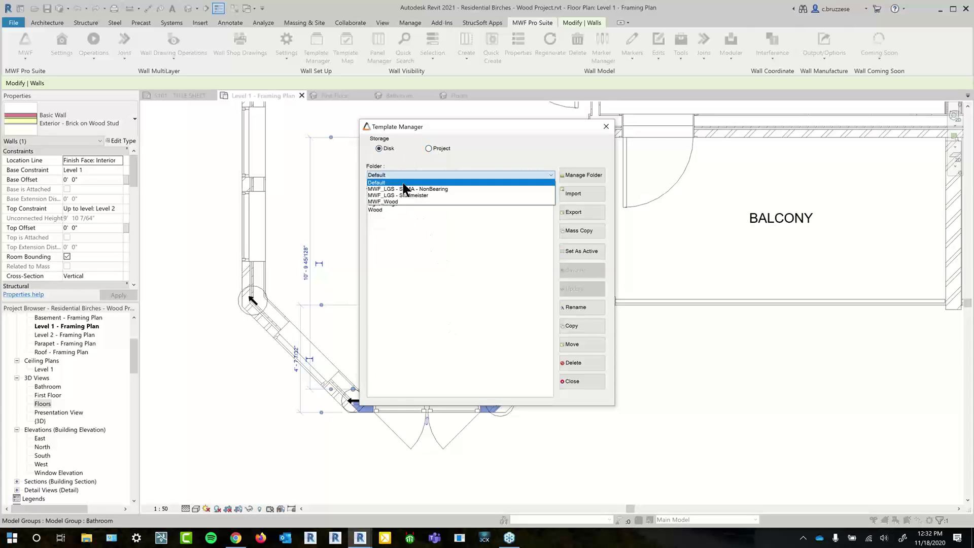
click(404, 190)
click(426, 281)
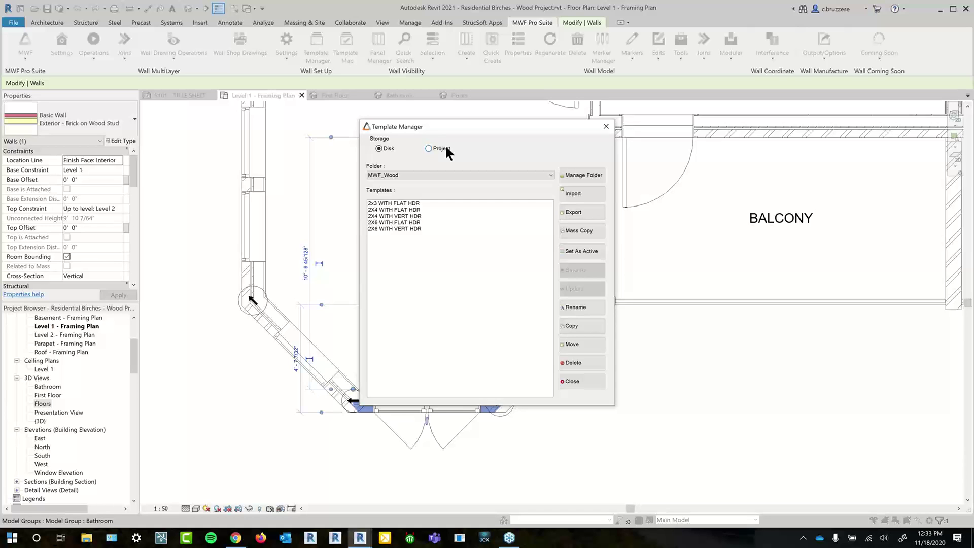
Set the project template WOOD - 600 - EXT as the active template for the bay wall's panel.
click(429, 148)
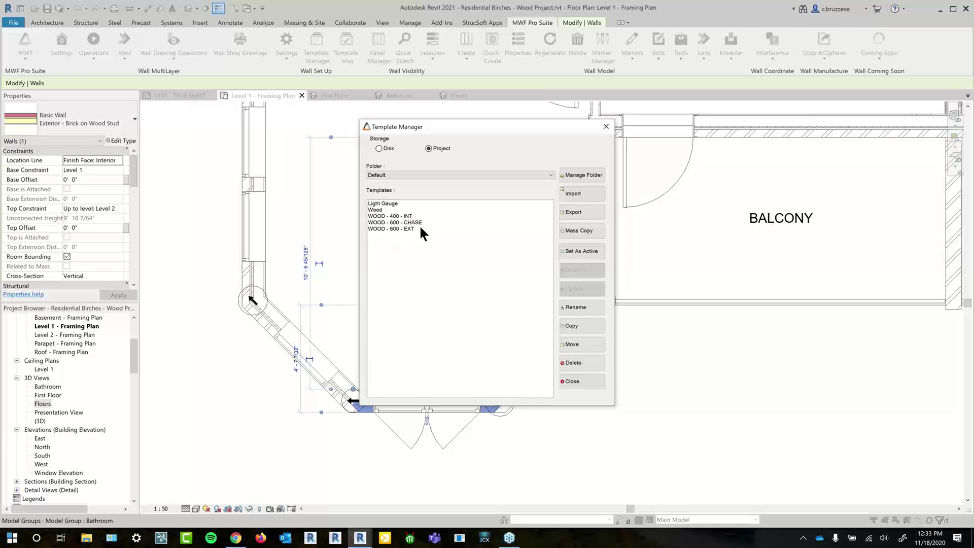
click(405, 217)
click(401, 222)
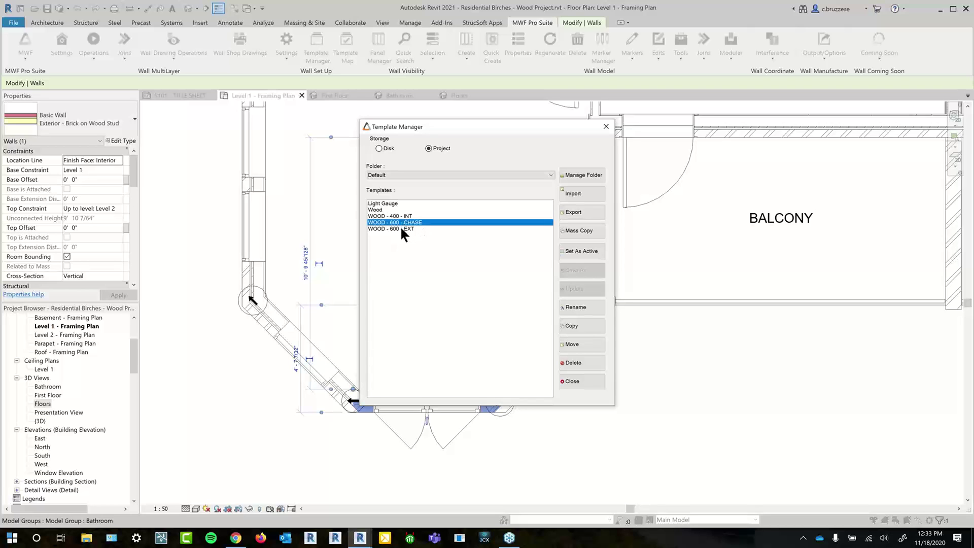
click(401, 229)
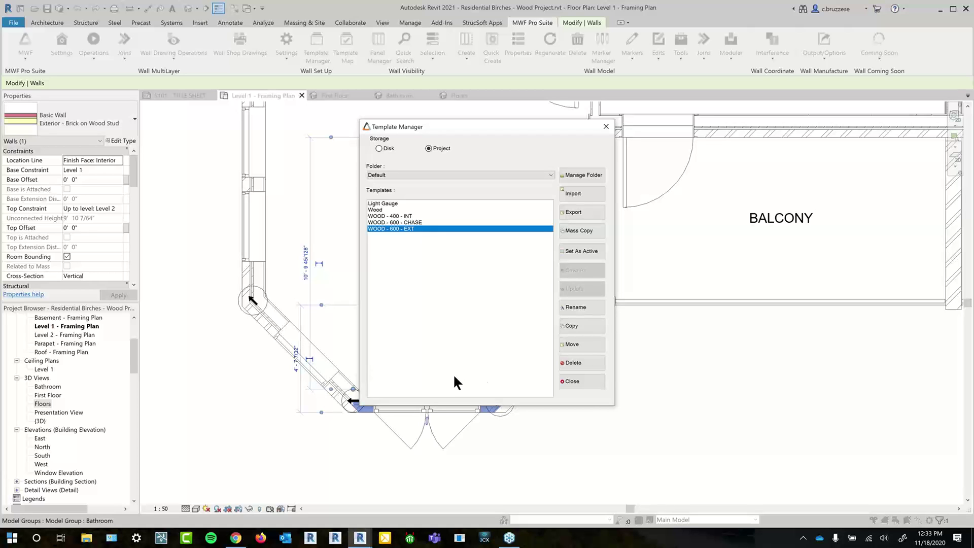
drag(448, 136, 606, 121)
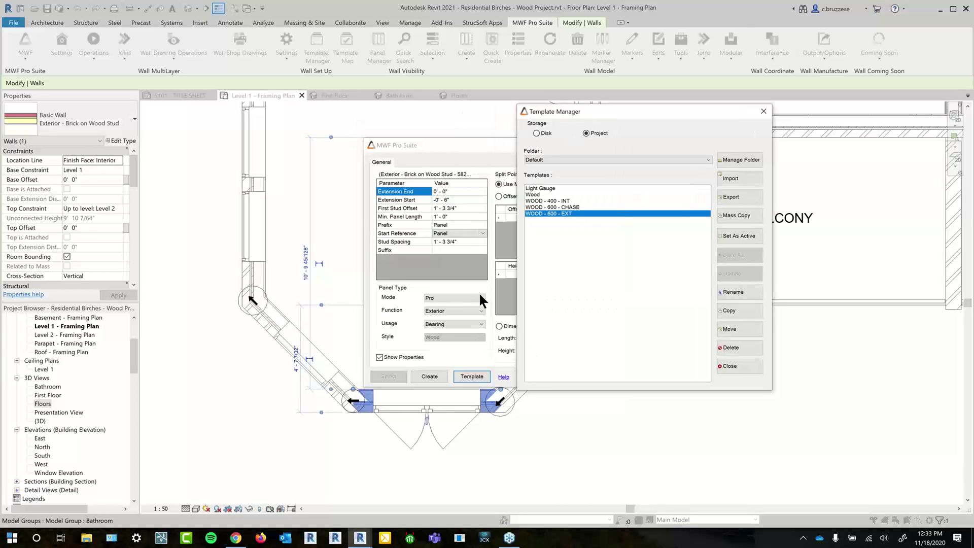
click(745, 234)
click(718, 367)
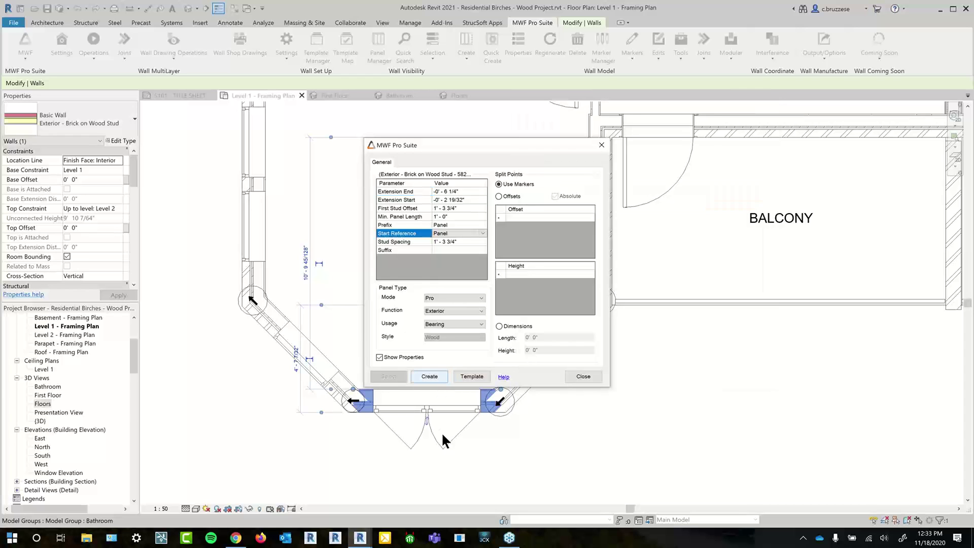
Create the framing panel on the selected bay wall and accept its properties.
key(Return)
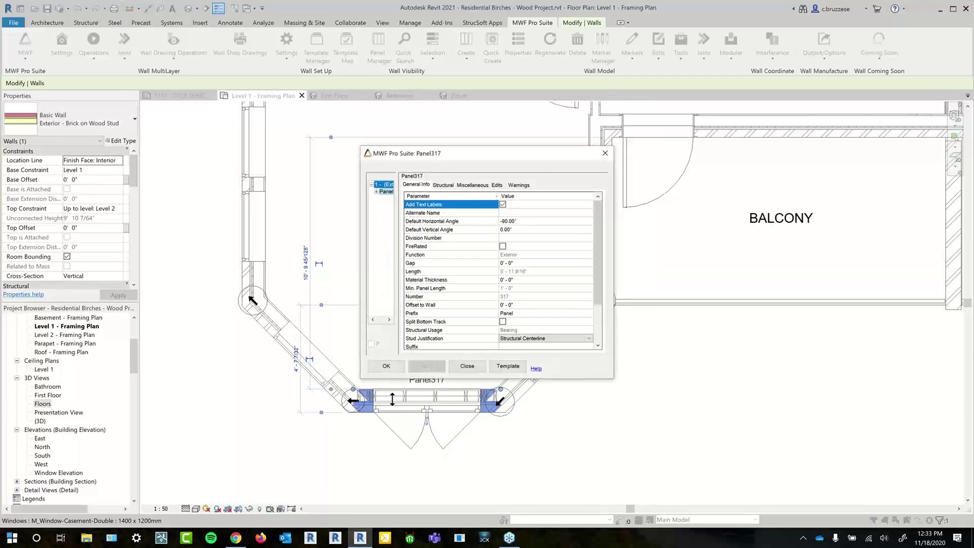
click(379, 368)
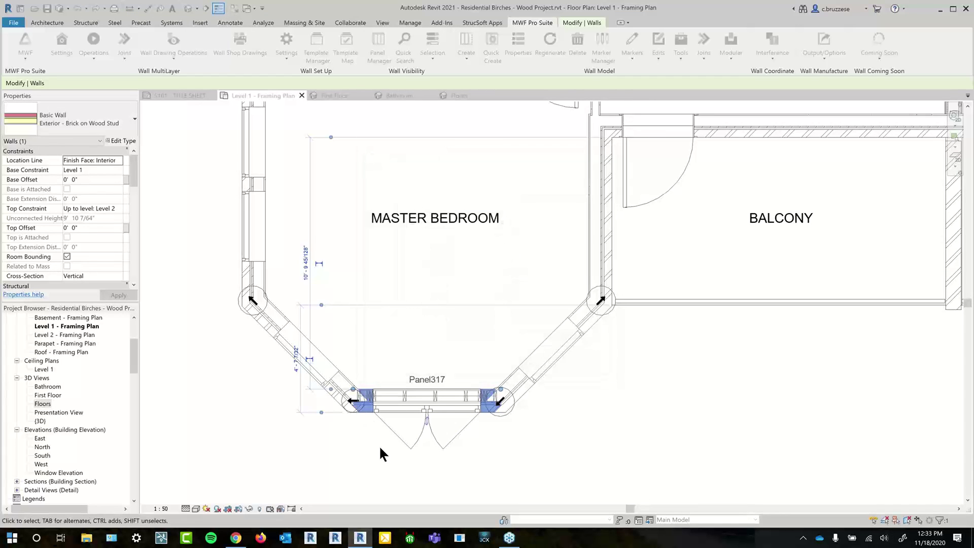
scroll(400, 429, up, 2)
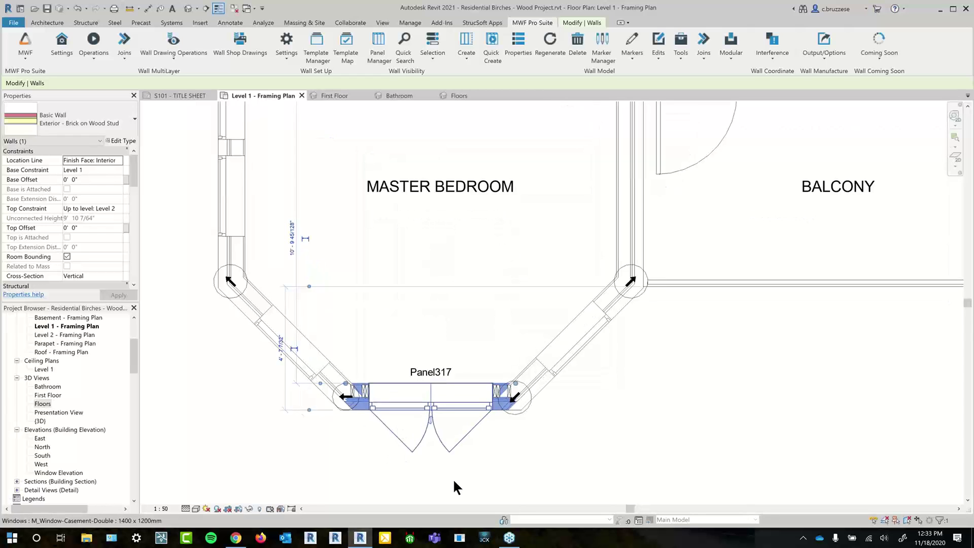
scroll(452, 474, up, 2)
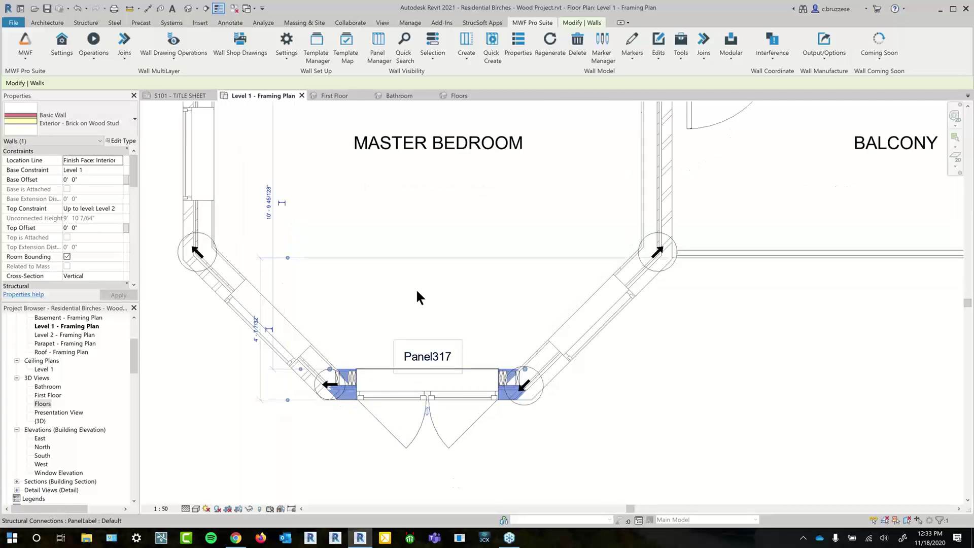
Inspect the new panel's wood framing around the bay window in the First Floor 3D view.
click(341, 99)
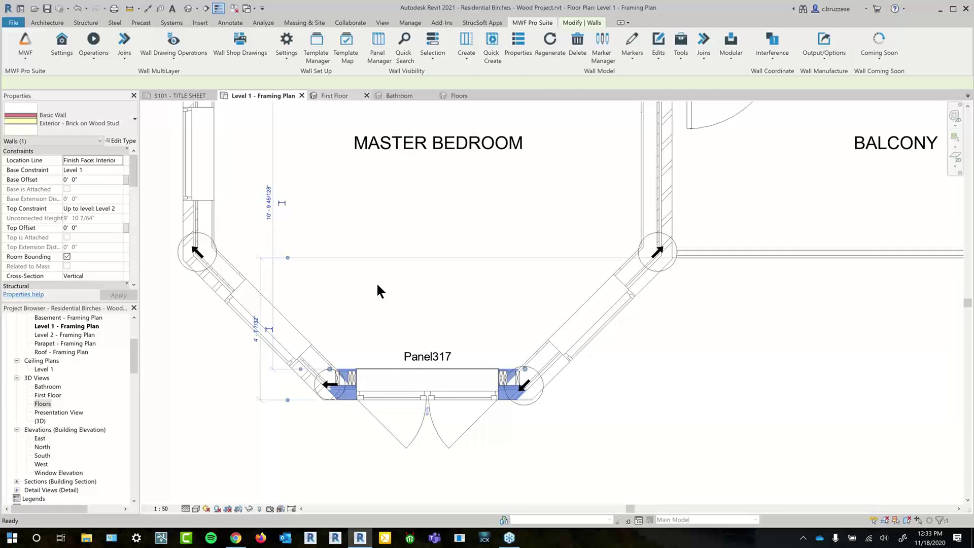
scroll(581, 353, down, 4)
shift+middle_drag(686, 357, 454, 400)
scroll(454, 399, up, 6)
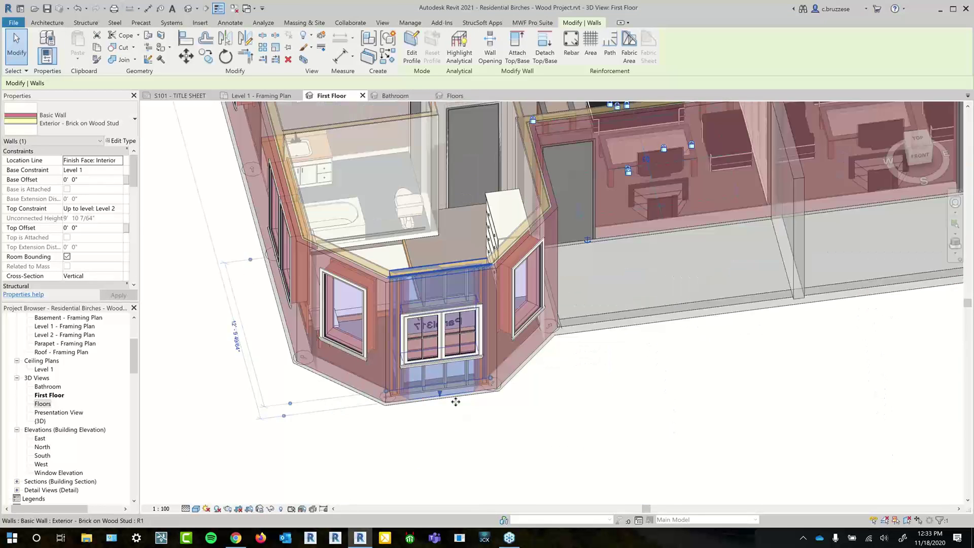
middle_drag(583, 385, 588, 342)
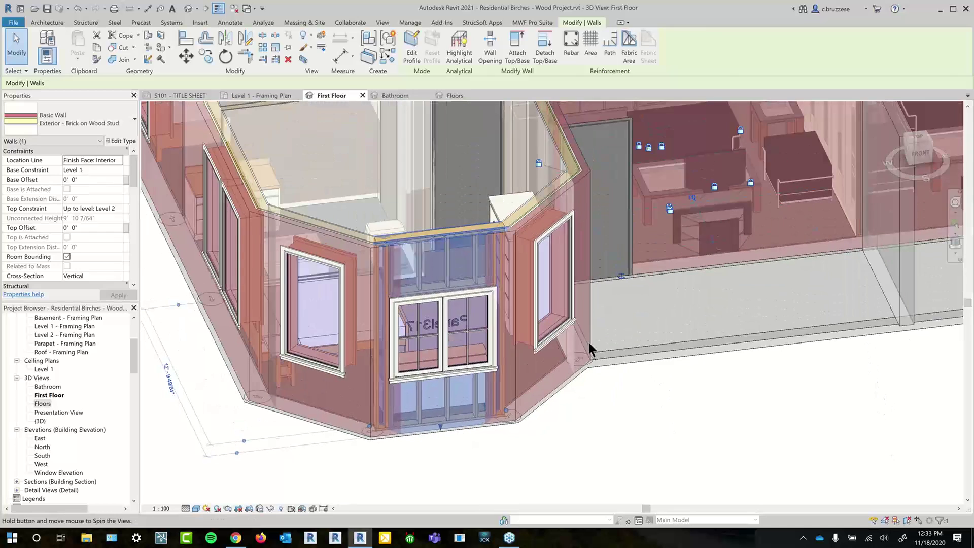
click(603, 421)
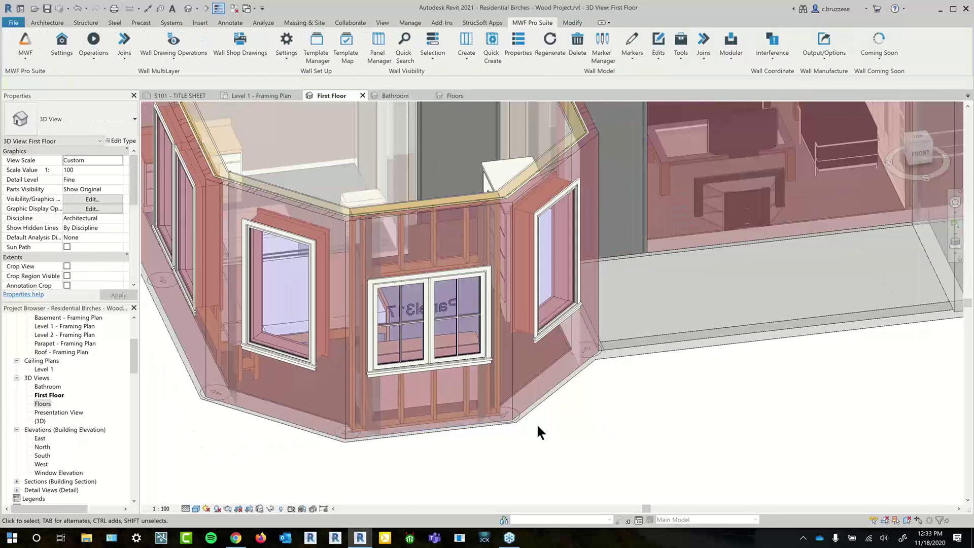
Open the panel properties of the bay's front wall and enlarge the dialog to show all general parameters.
click(458, 207)
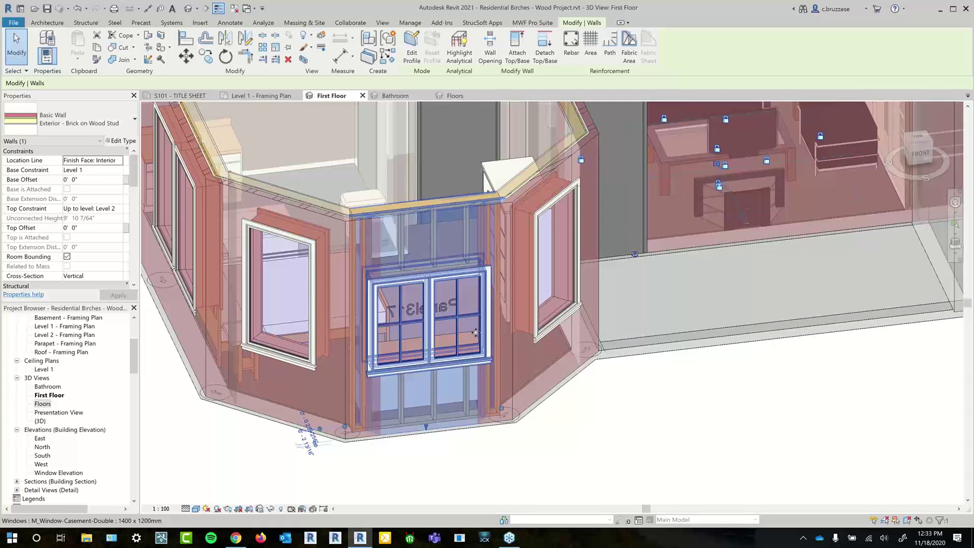
shift+middle_drag(577, 433, 539, 418)
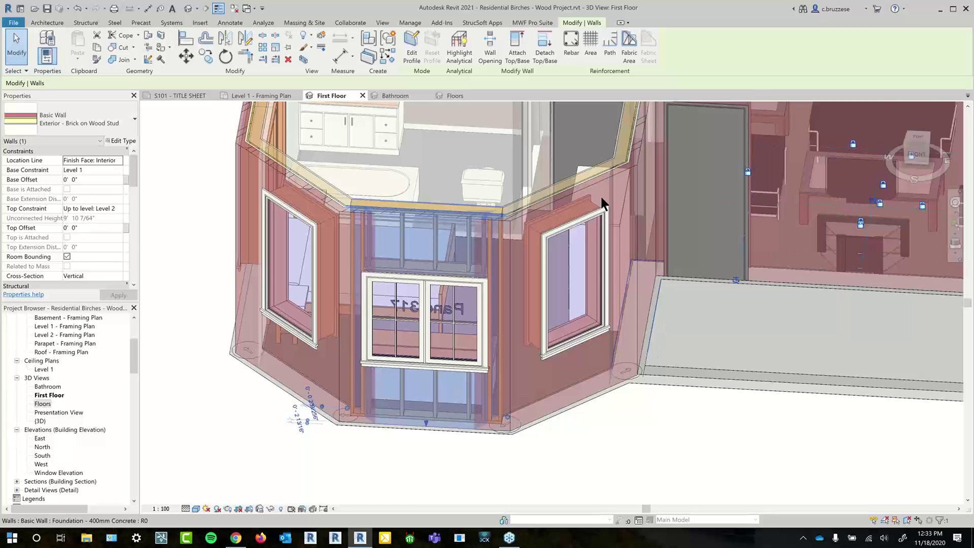
click(532, 22)
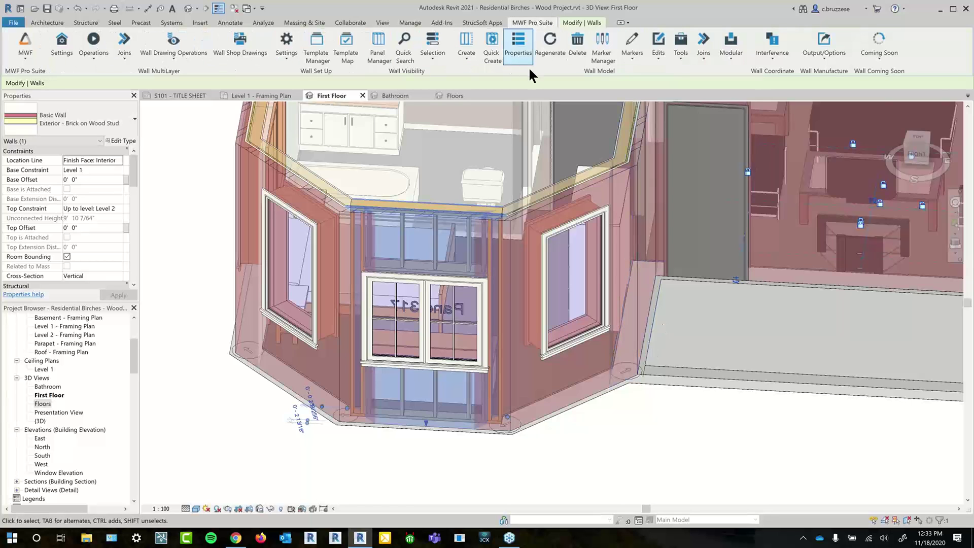
click(552, 248)
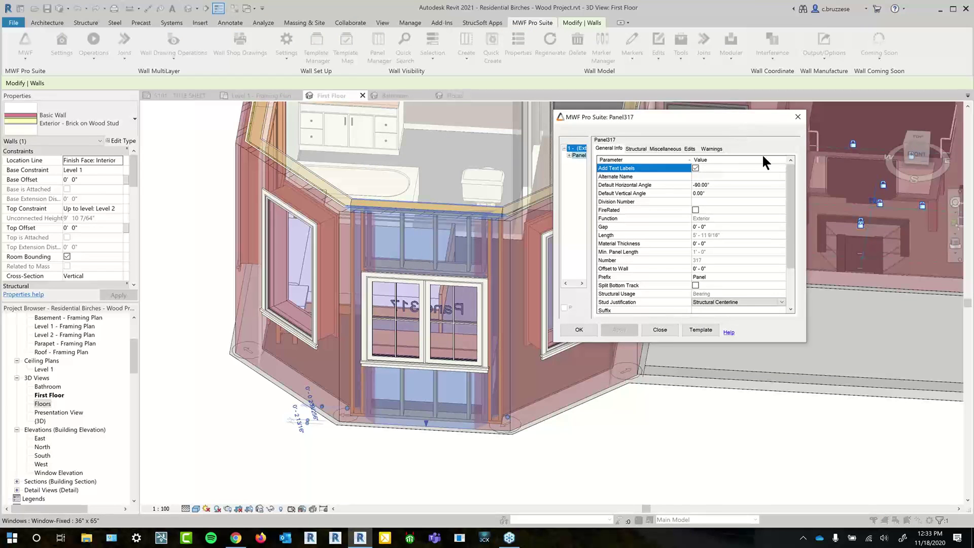
drag(802, 336, 908, 427)
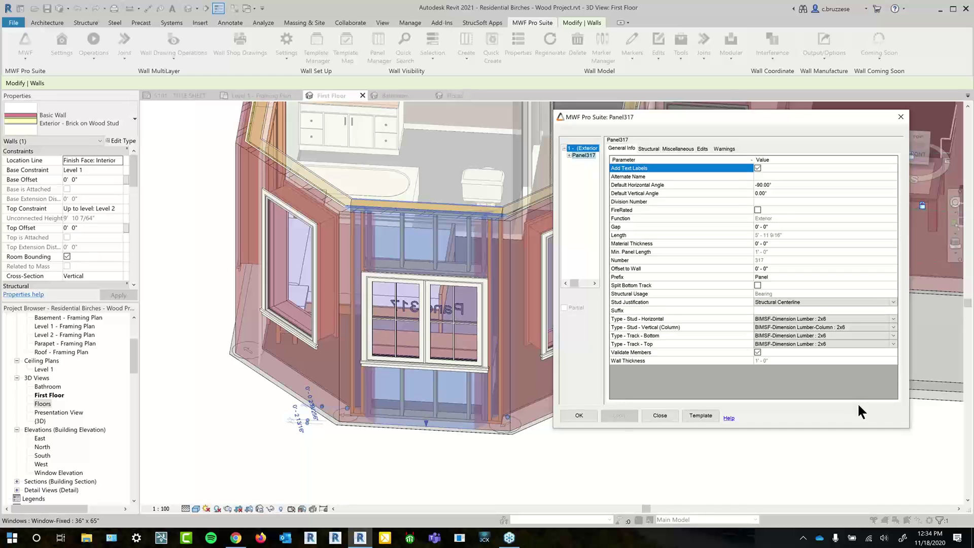
Review the lumber types available for the panel's vertical studs and bottom track, keeping BIMSF-Dimension Lumber 2x6.
click(893, 327)
click(892, 326)
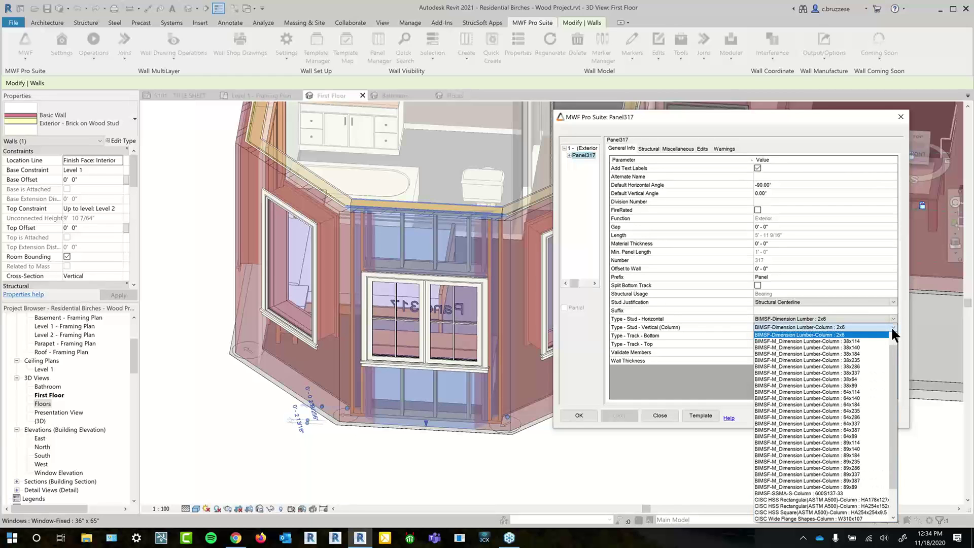
scroll(863, 403, down, 2)
scroll(857, 430, up, 2)
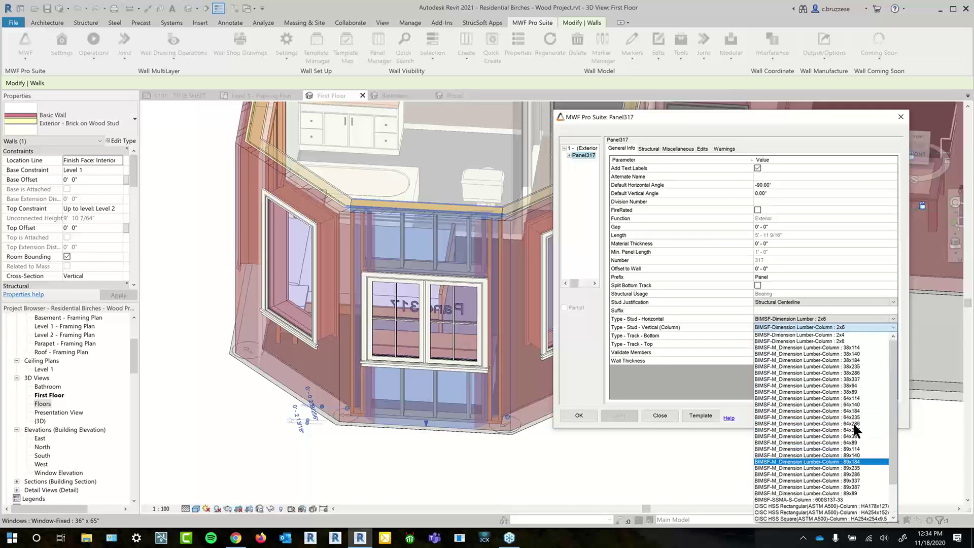
click(854, 342)
click(893, 335)
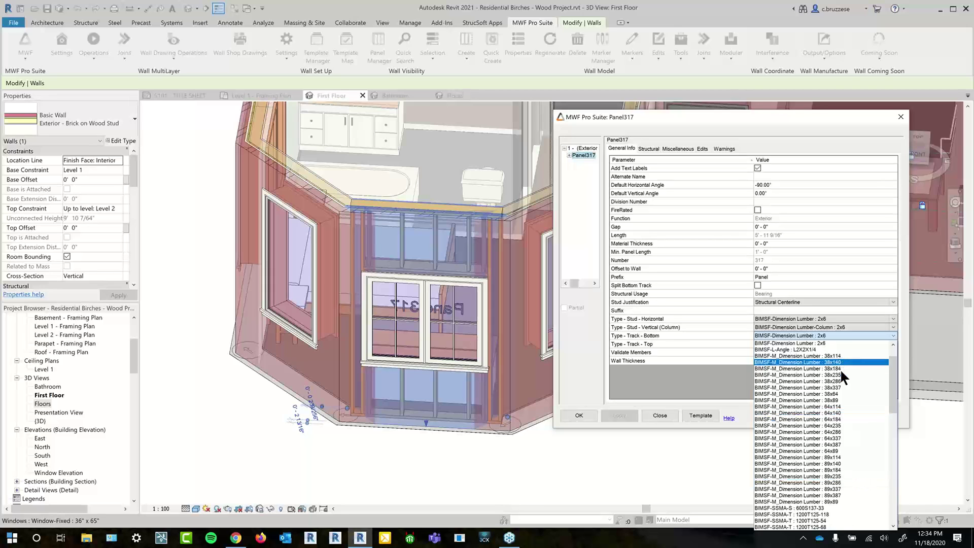
click(668, 387)
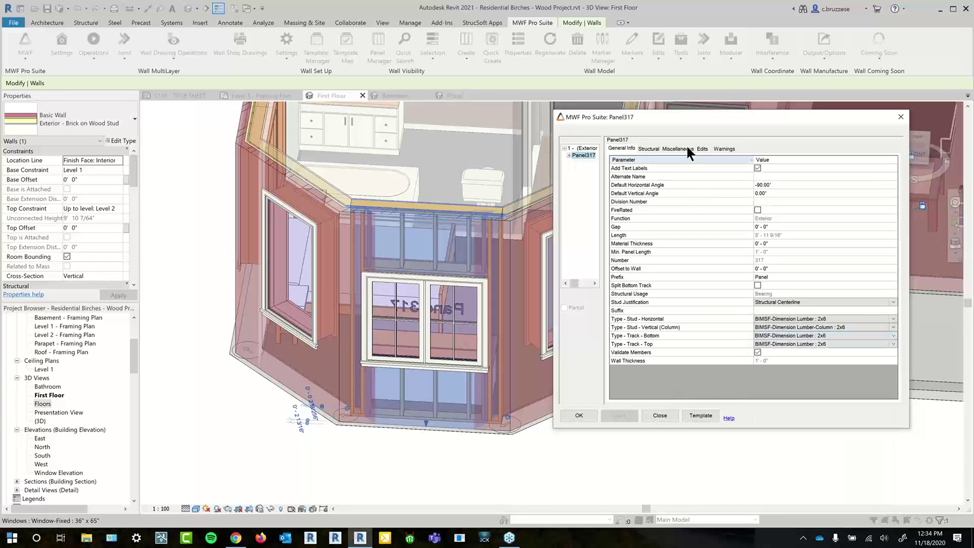
Examine the panel's miscellaneous framing features, including the stud spacing settings and the horizontals entry.
click(676, 148)
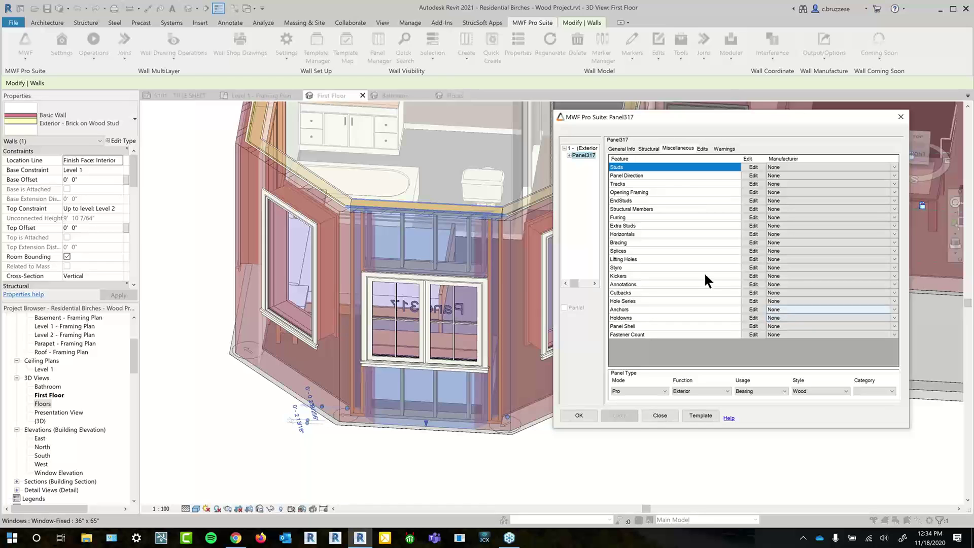
click(750, 167)
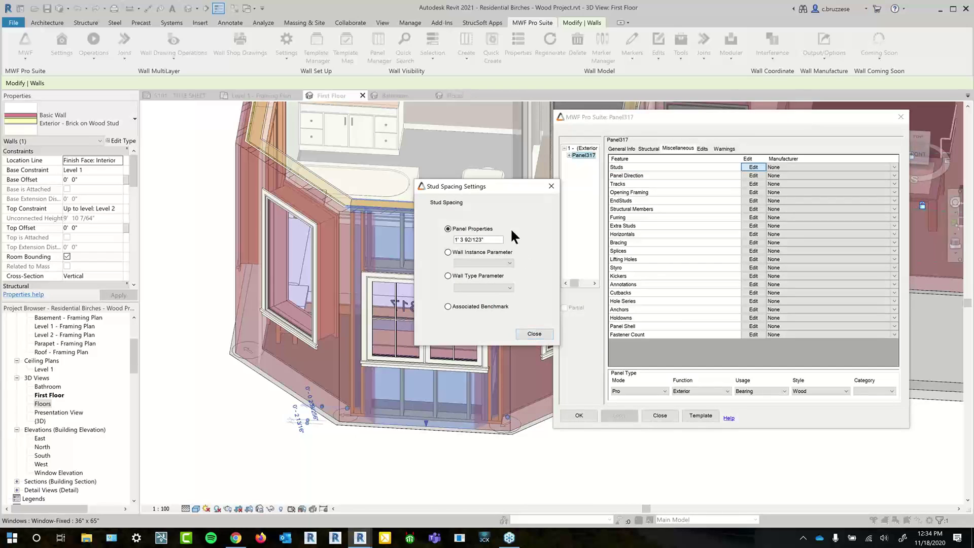
click(551, 186)
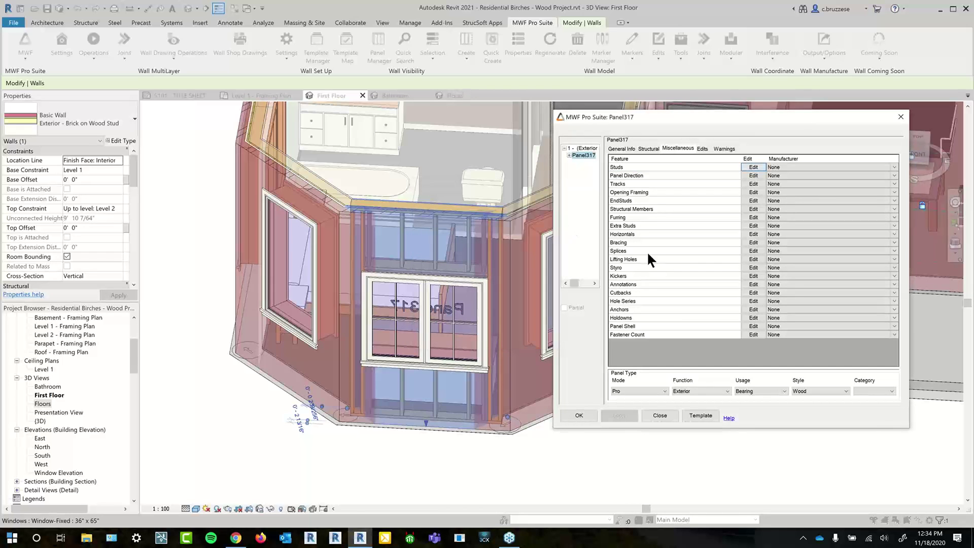
click(627, 241)
click(626, 236)
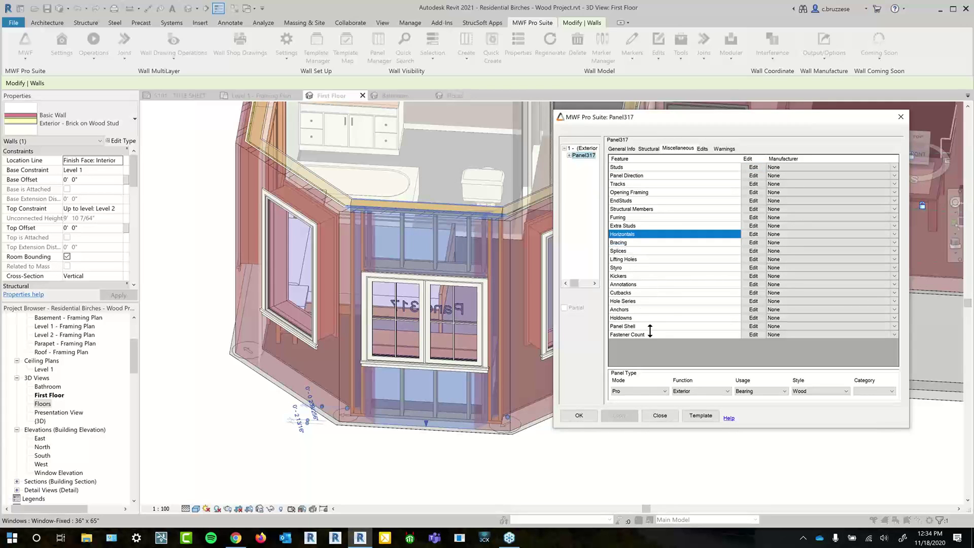
Enable holdowns for the panel and include bottom anchors of the generic 1" Anchor Bolt type.
click(634, 317)
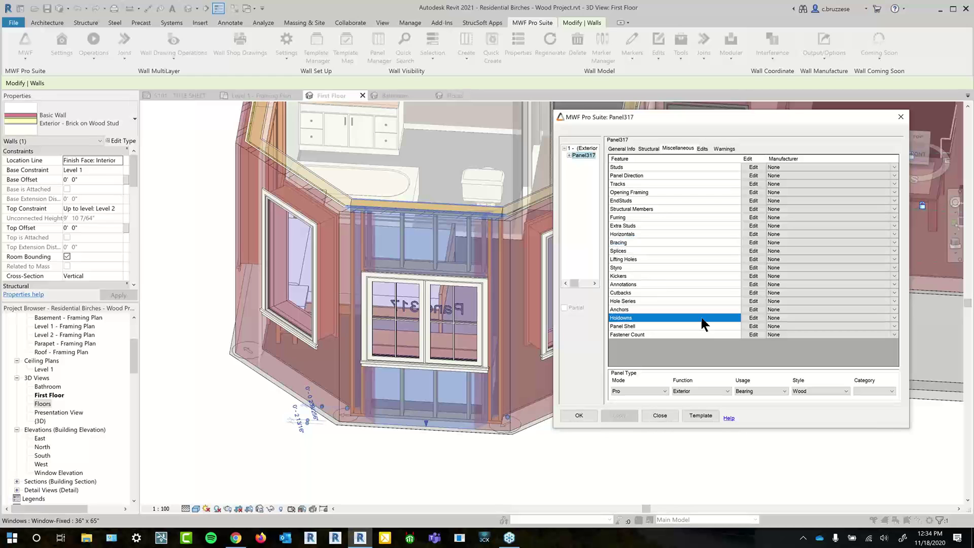
click(751, 318)
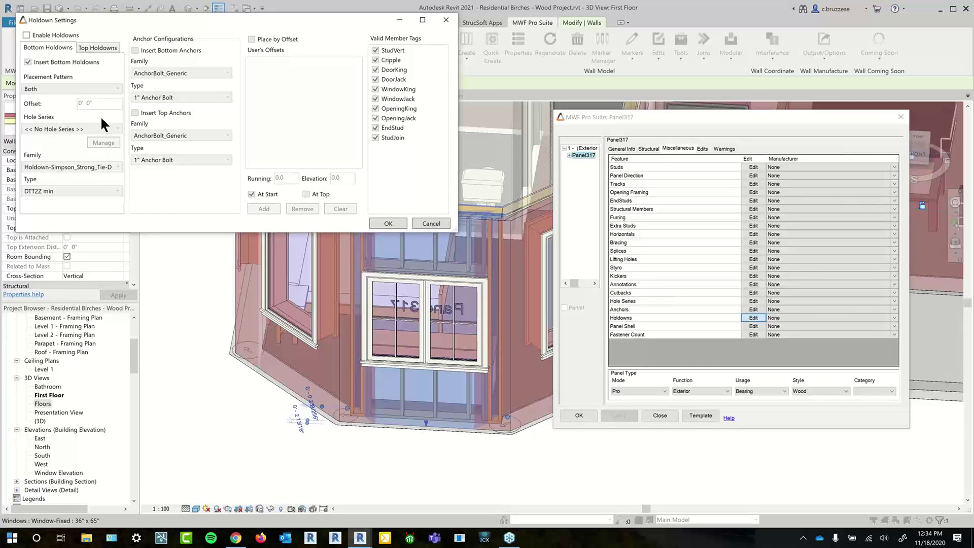
click(27, 35)
click(135, 51)
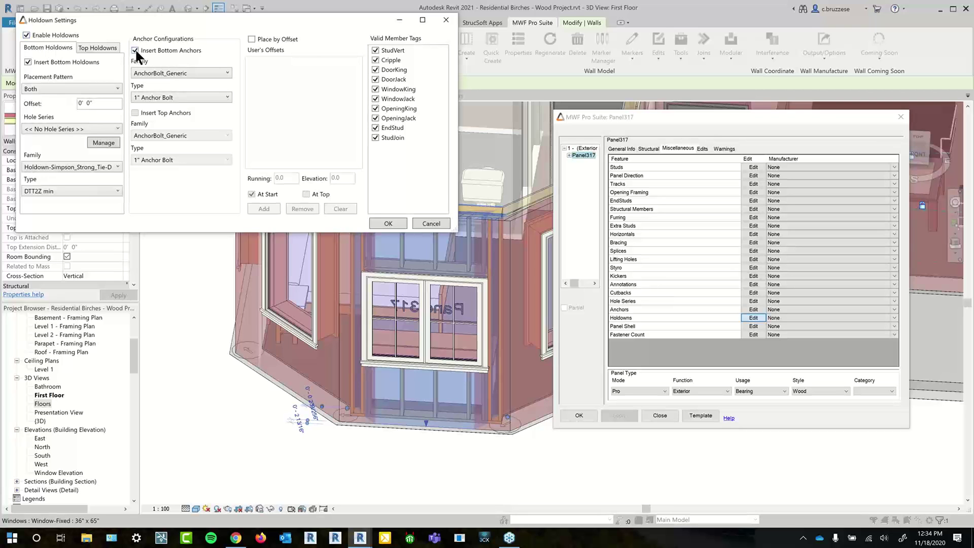
Review the holdown families, keep Holdown-Simpson_Strong_Tie-DTT2Z-3D with type DTT2Z min, and apply the settings to the panel.
drag(203, 22, 318, 34)
click(231, 178)
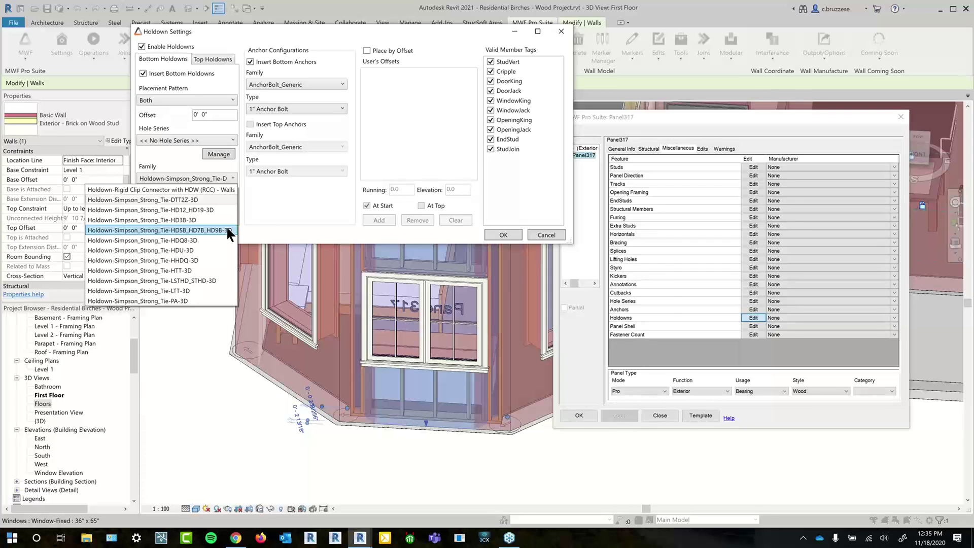
click(222, 198)
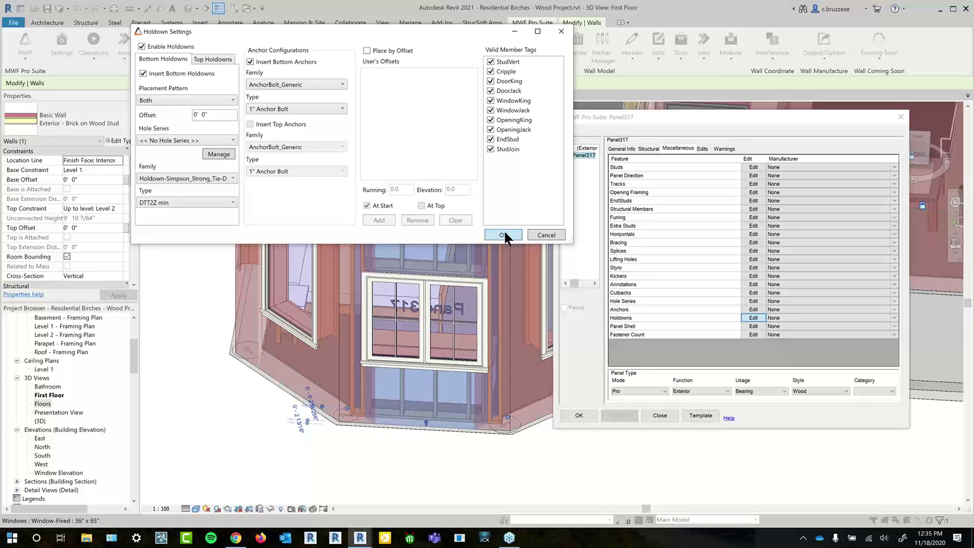
key(Return)
click(575, 415)
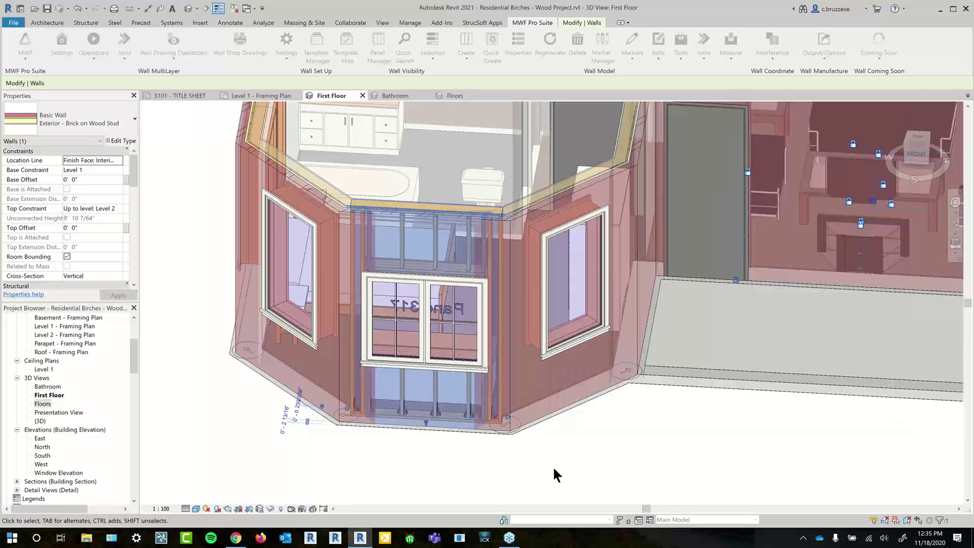
Inspect the holdowns at the base of the studs in the bay's front panel.
shift+middle_drag(436, 467, 482, 465)
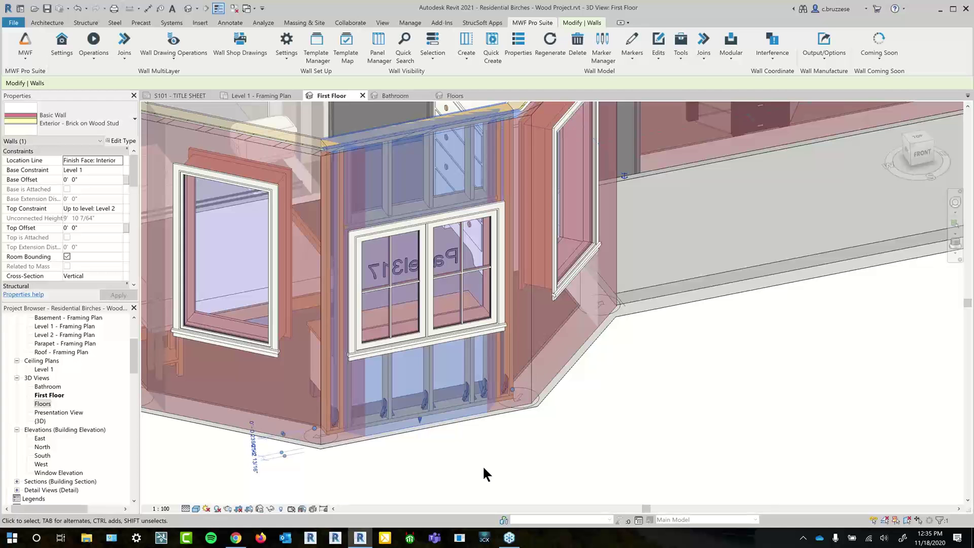
click(474, 376)
click(428, 193)
click(386, 205)
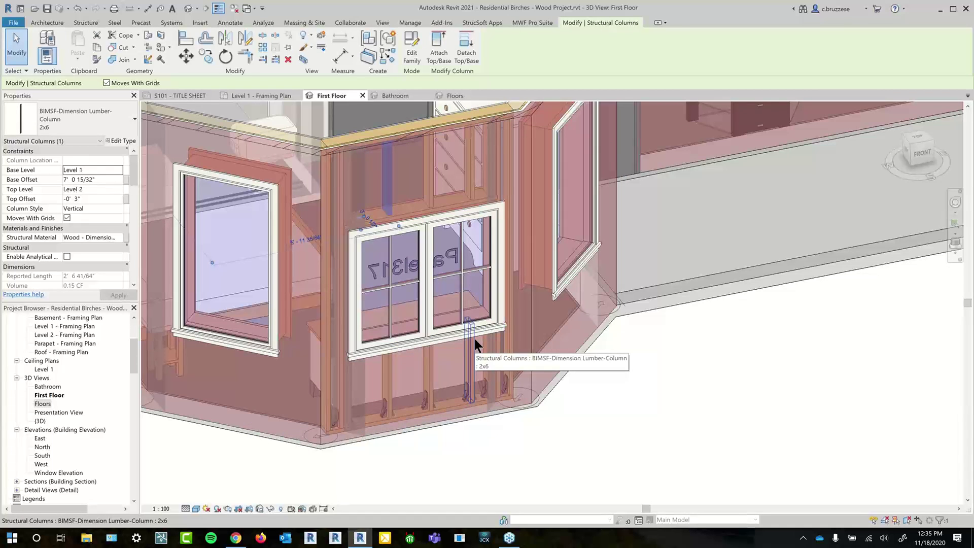
shift+middle_drag(504, 405, 546, 169)
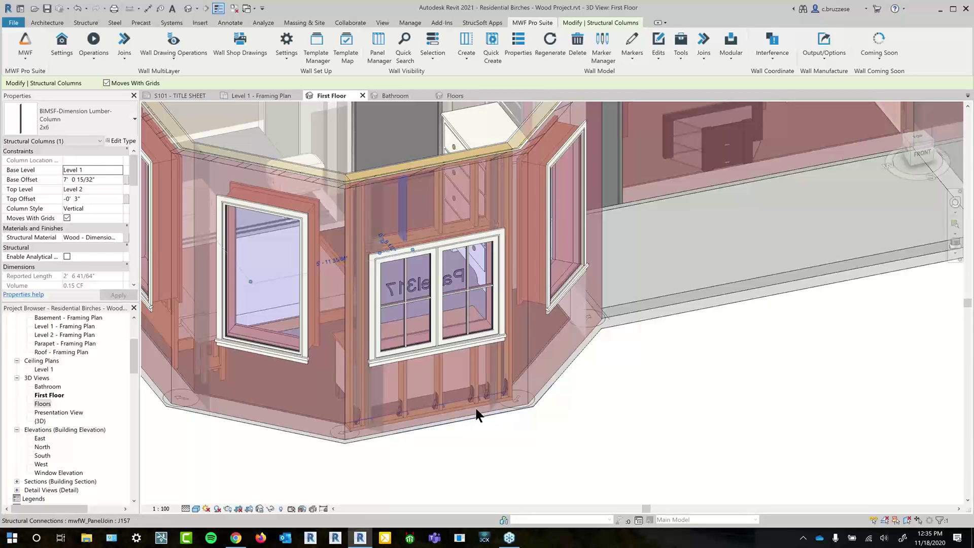
shift+middle_drag(474, 424, 471, 418)
Delete the double casement window from the bay's front wall.
scroll(472, 418, up, 2)
click(450, 368)
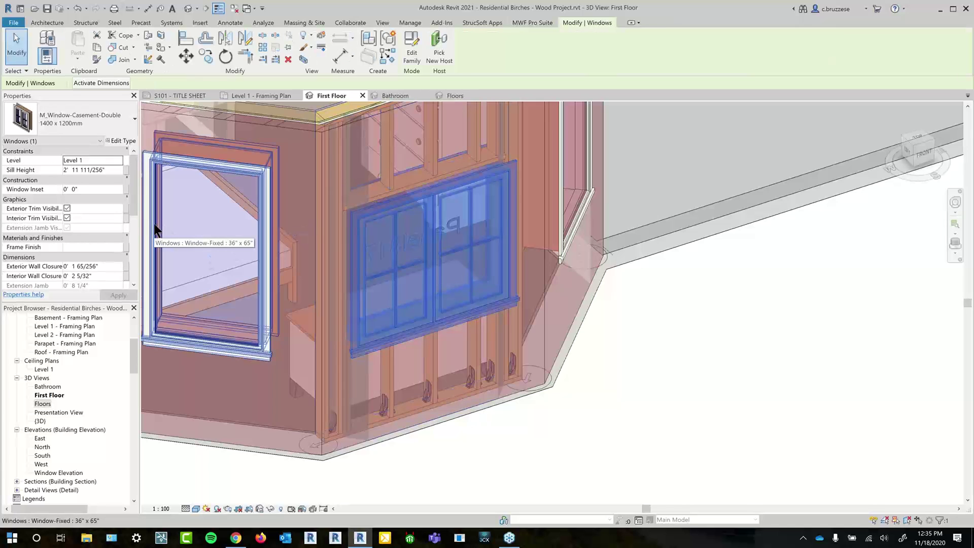
key(Delete)
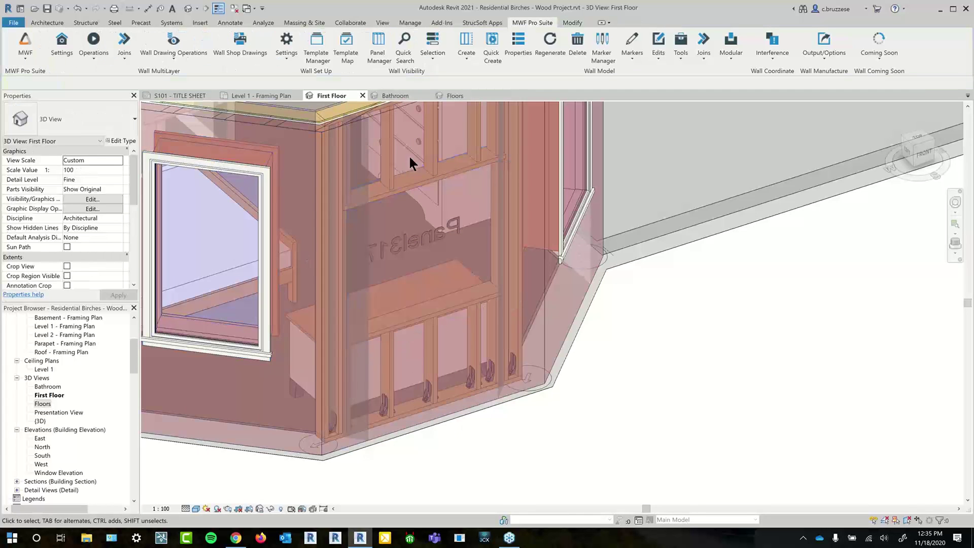
Regenerate the bay's front panel, using one of its cripple studs above the former window as the selection.
click(428, 153)
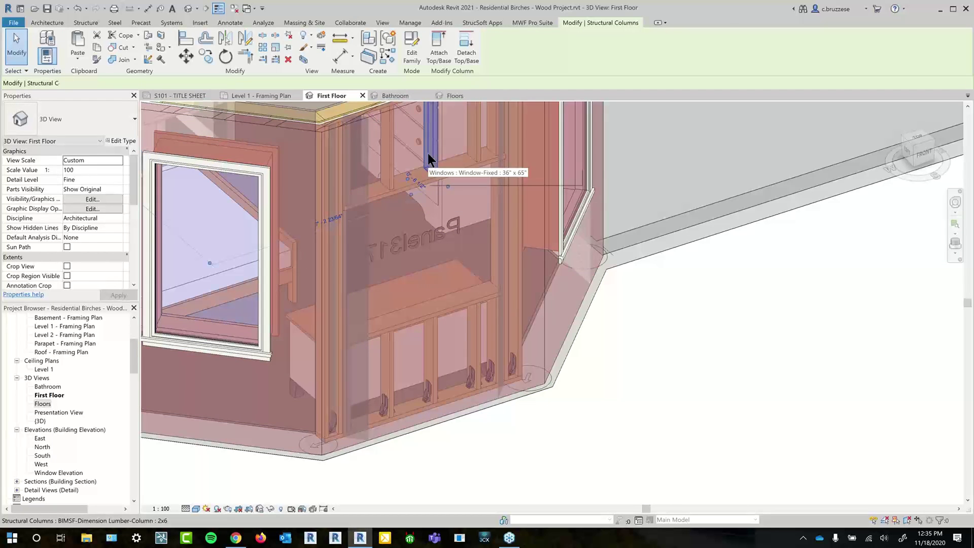
scroll(427, 153, down, 1)
click(531, 22)
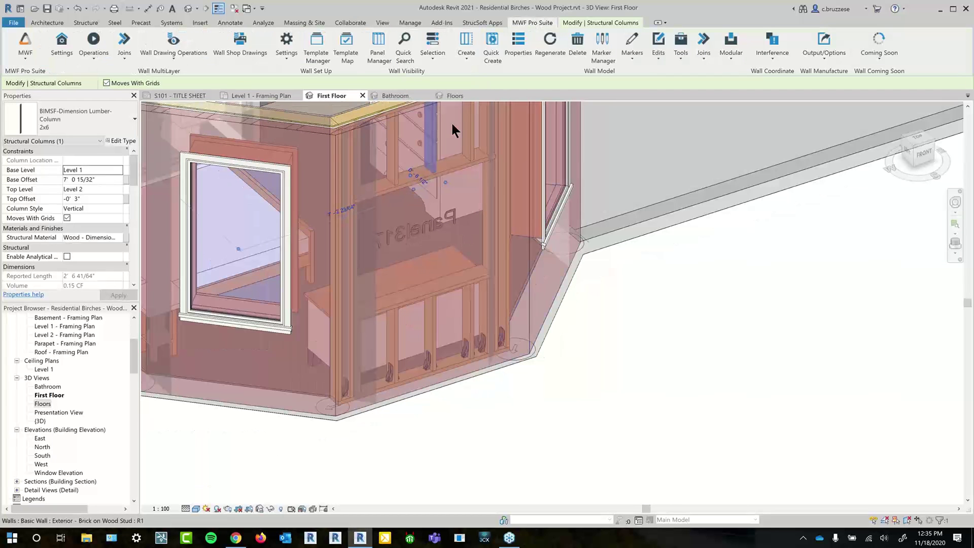
shift+middle_drag(494, 213, 581, 180)
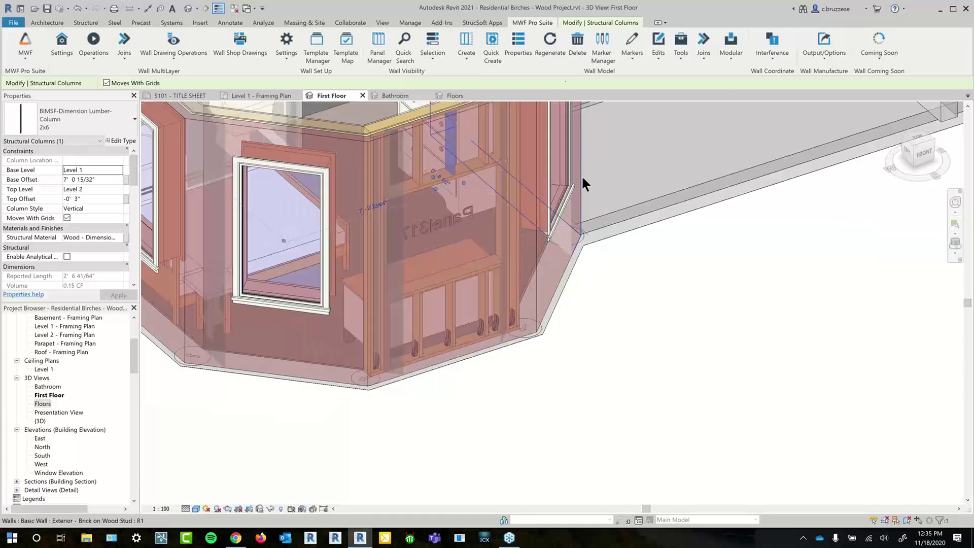
click(550, 40)
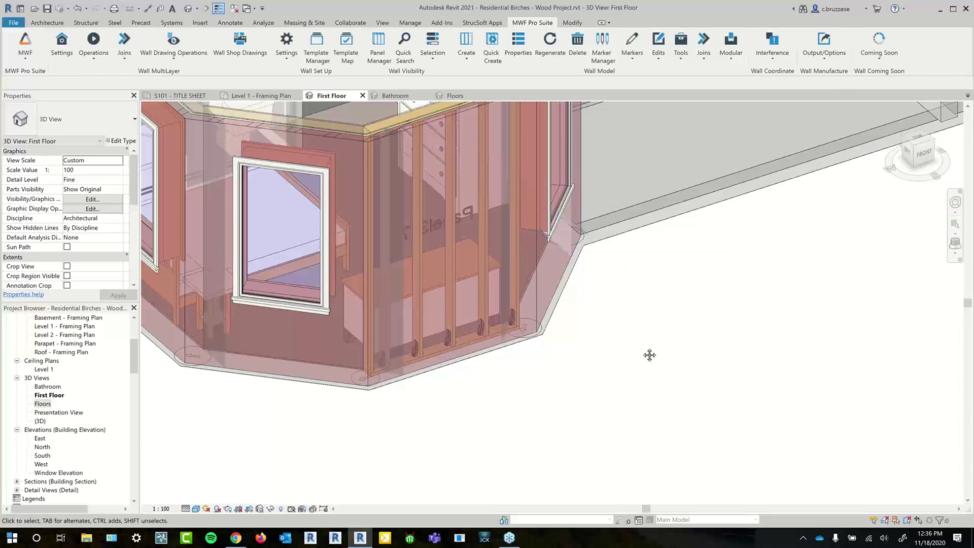
Copy the middle 2x6 stud of the bay's front panel into the gap before the next stud.
middle_drag(648, 352, 628, 408)
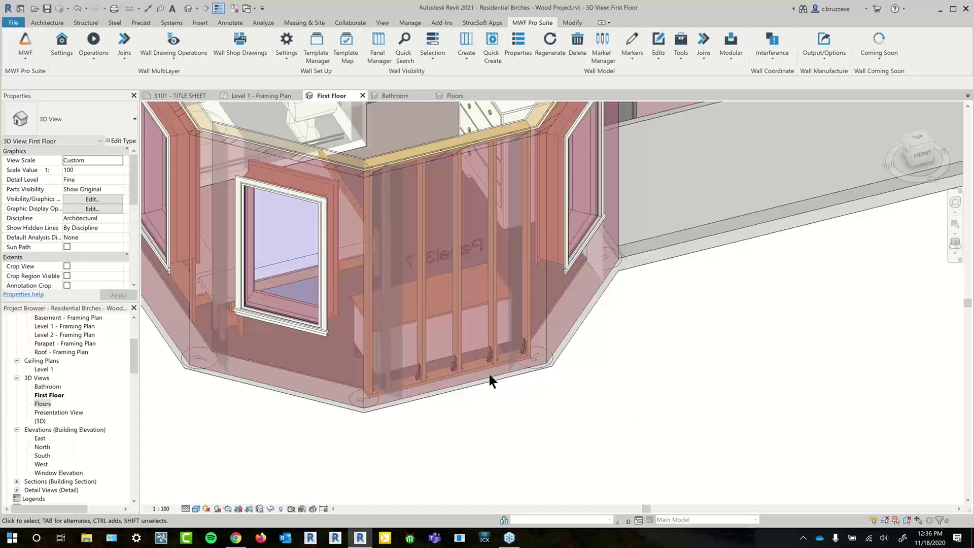
click(464, 324)
shift+middle_drag(463, 324, 567, 434)
scroll(449, 399, up, 4)
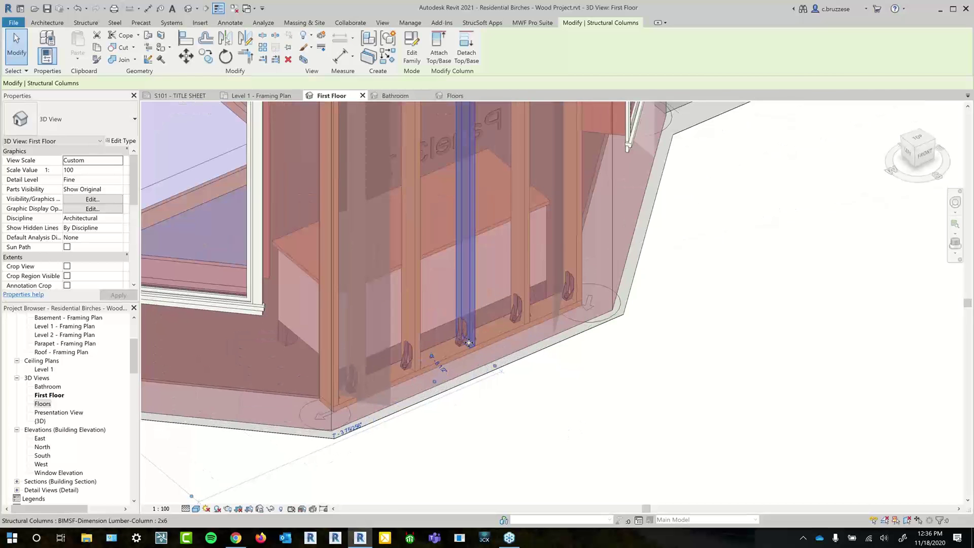
scroll(473, 421, down, 4)
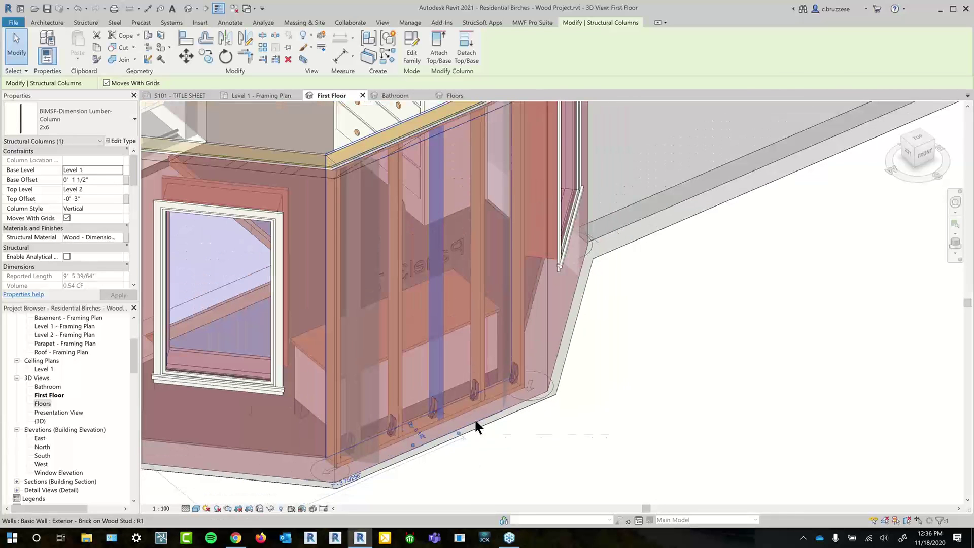
click(532, 23)
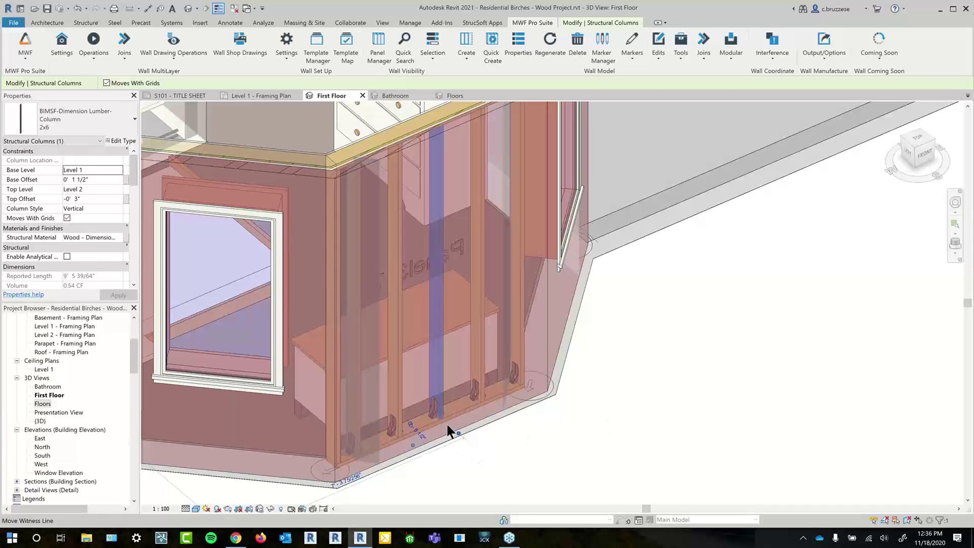
key(m)
key(v)
click(458, 406)
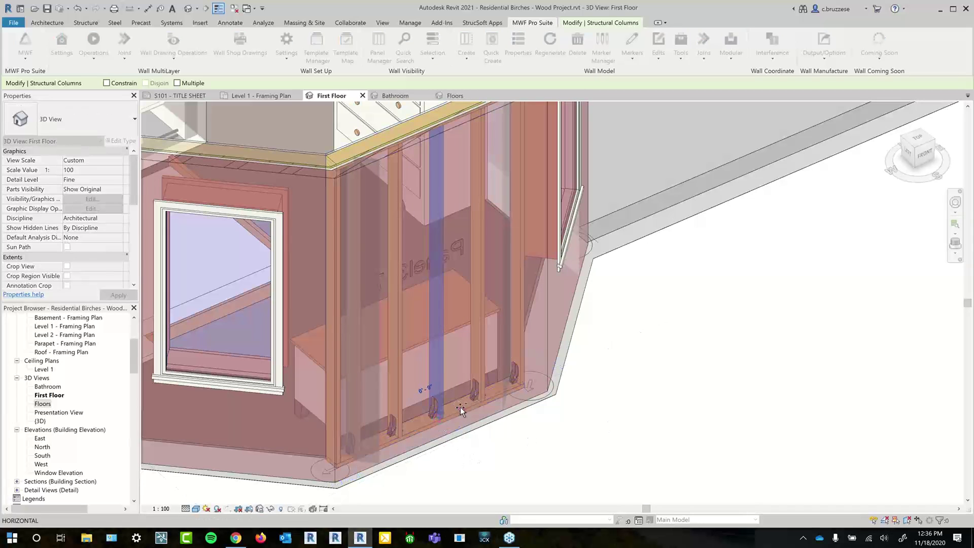
Add the copied stud to the panel as an extra member and check it against the neighbouring stud.
click(549, 23)
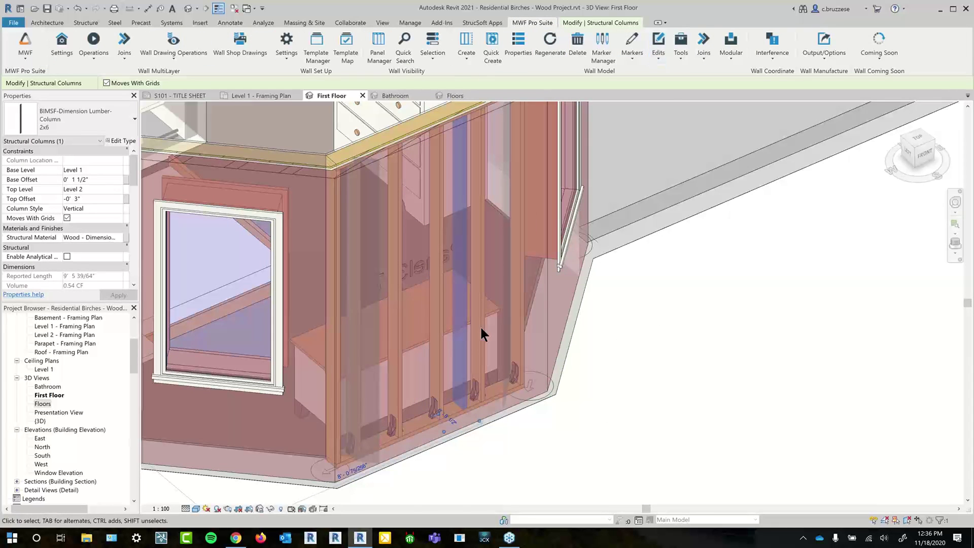
click(656, 51)
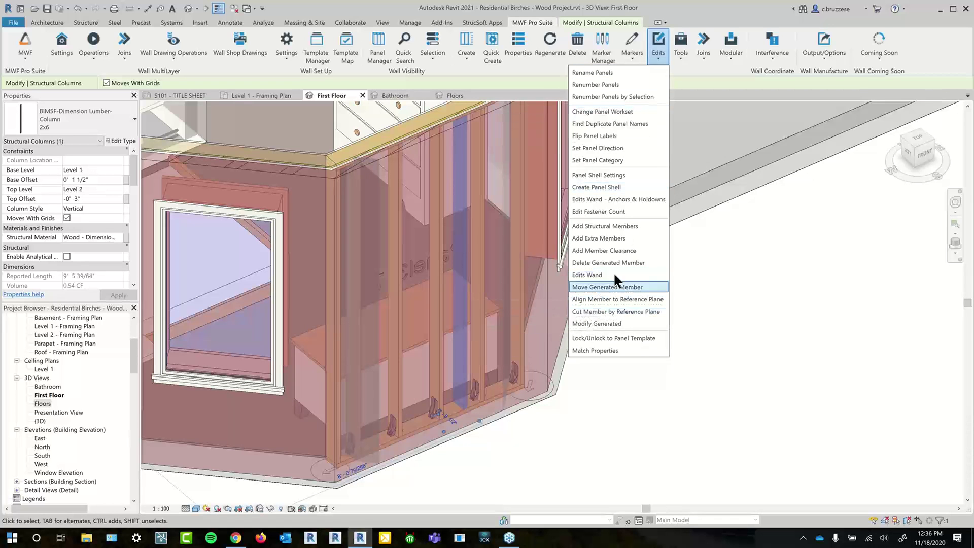
click(609, 299)
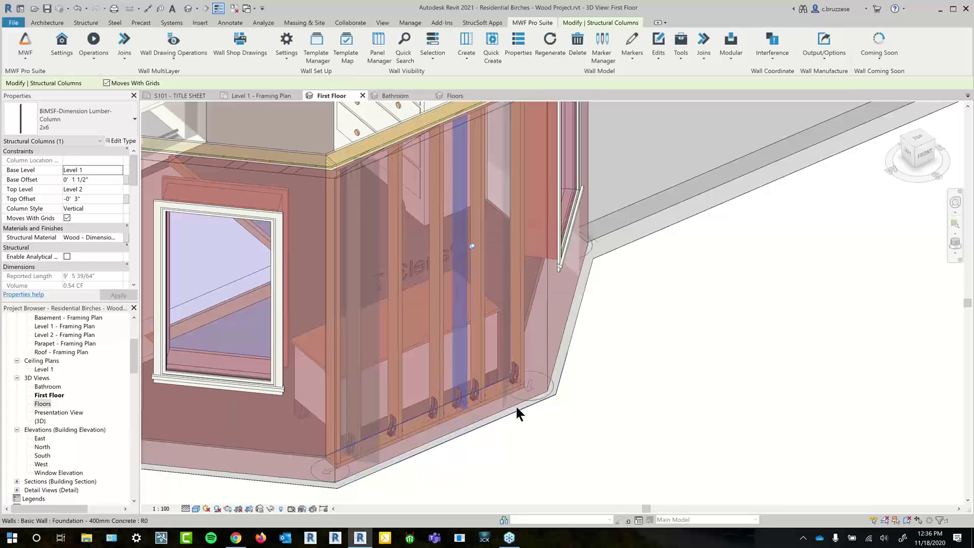
click(442, 388)
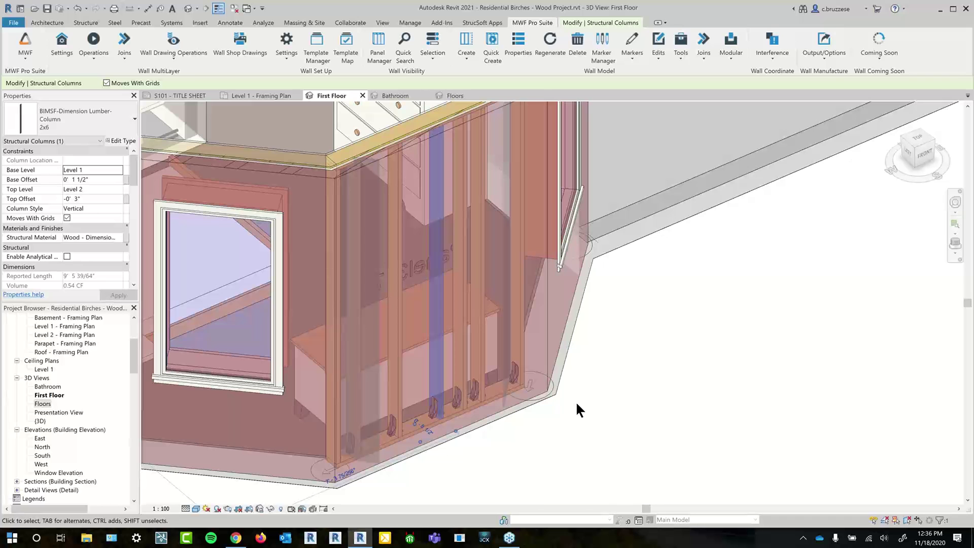
scroll(589, 367, down, 2)
scroll(610, 440, up, 1)
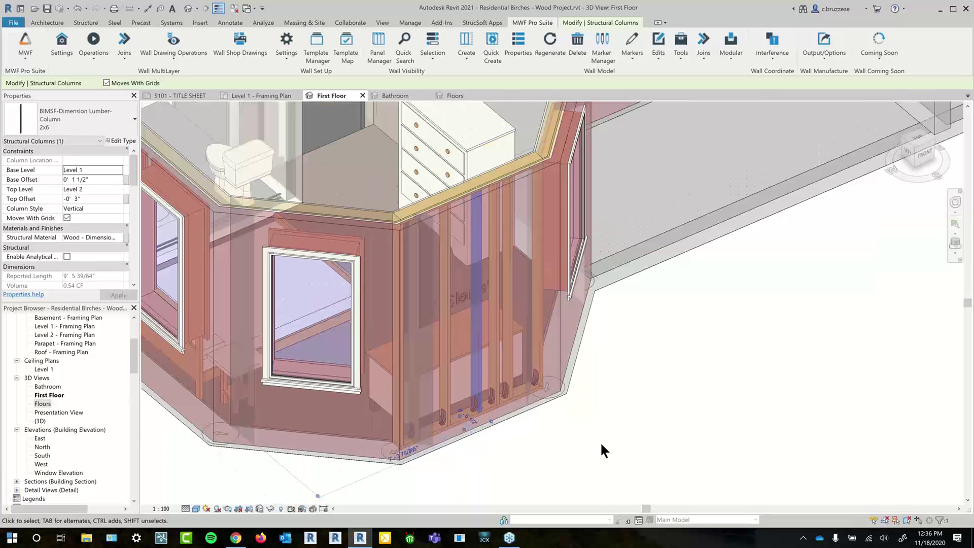
middle_drag(601, 447, 667, 417)
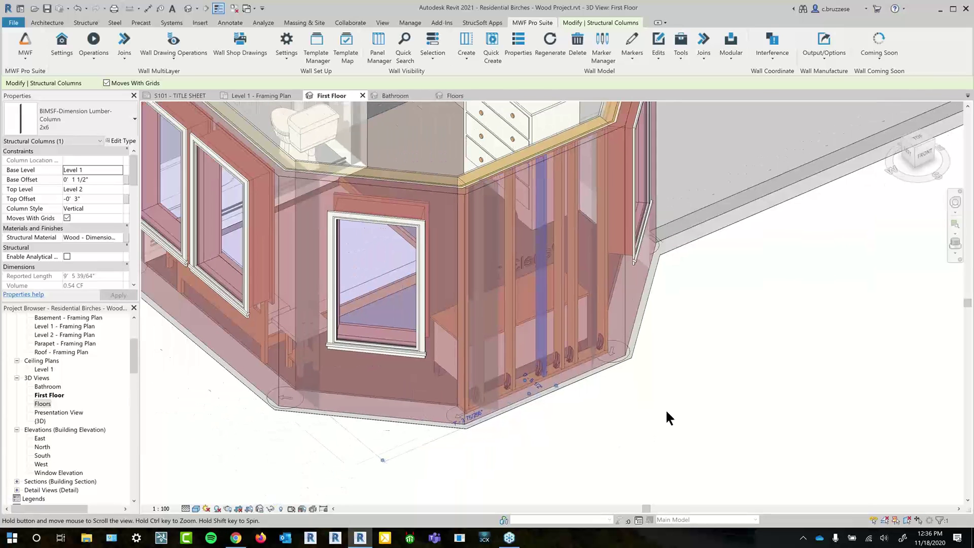
click(414, 417)
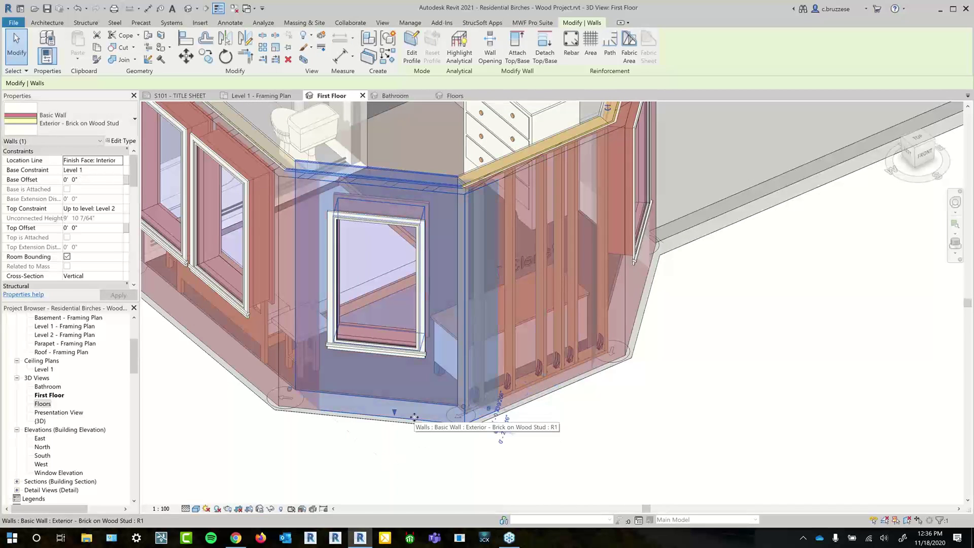
scroll(344, 369, down, 2)
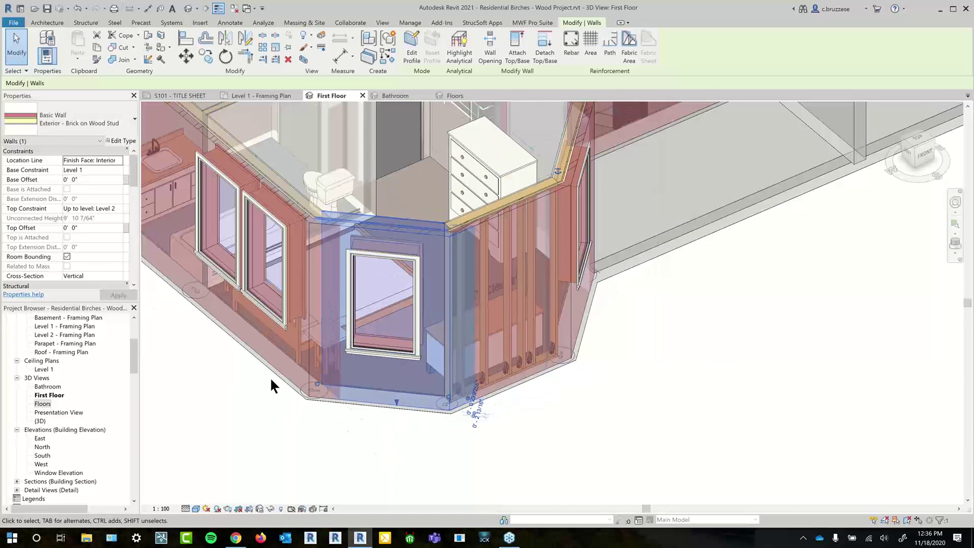
middle_drag(358, 426, 422, 436)
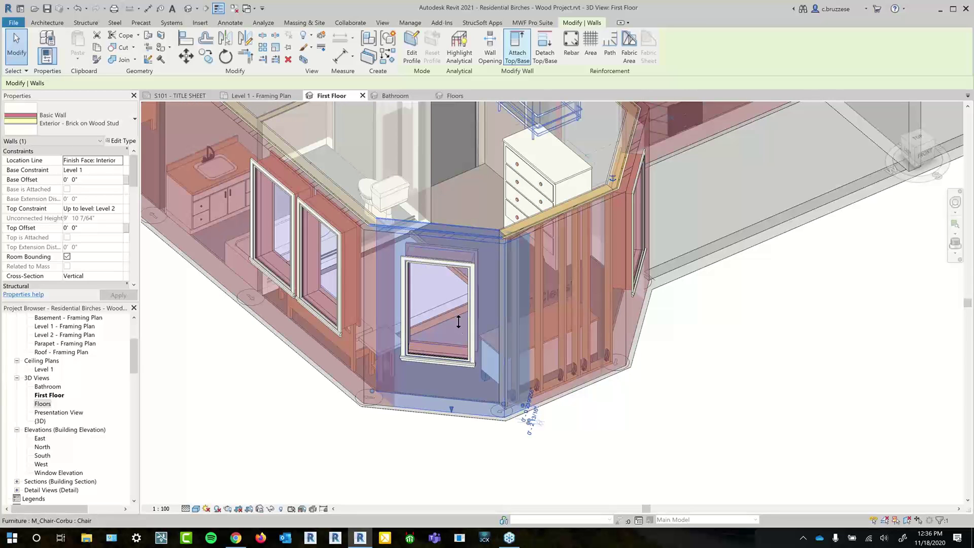
click(536, 22)
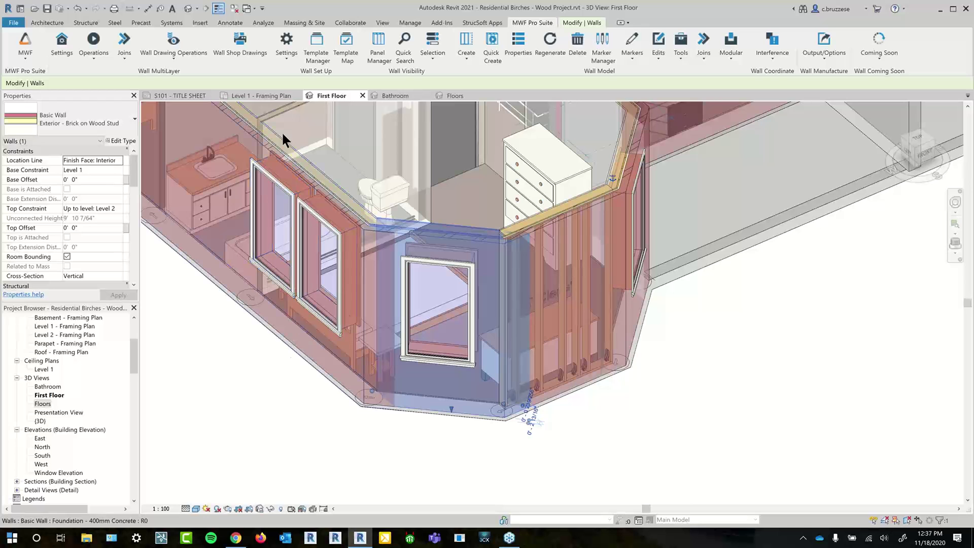
Open the Level 1 - Framing Plan view and select the long exterior wall running past the master bedroom and bathroom.
click(258, 94)
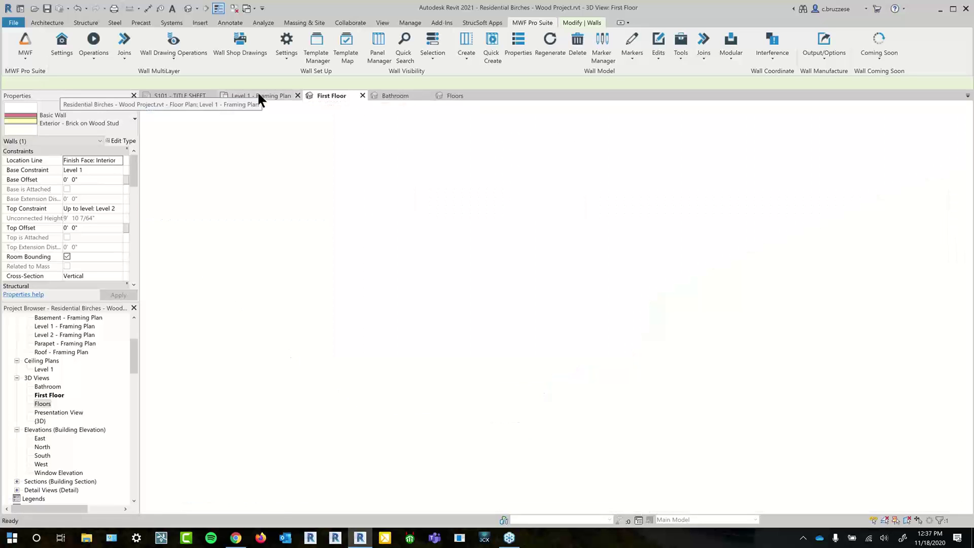
scroll(402, 382, up, 3)
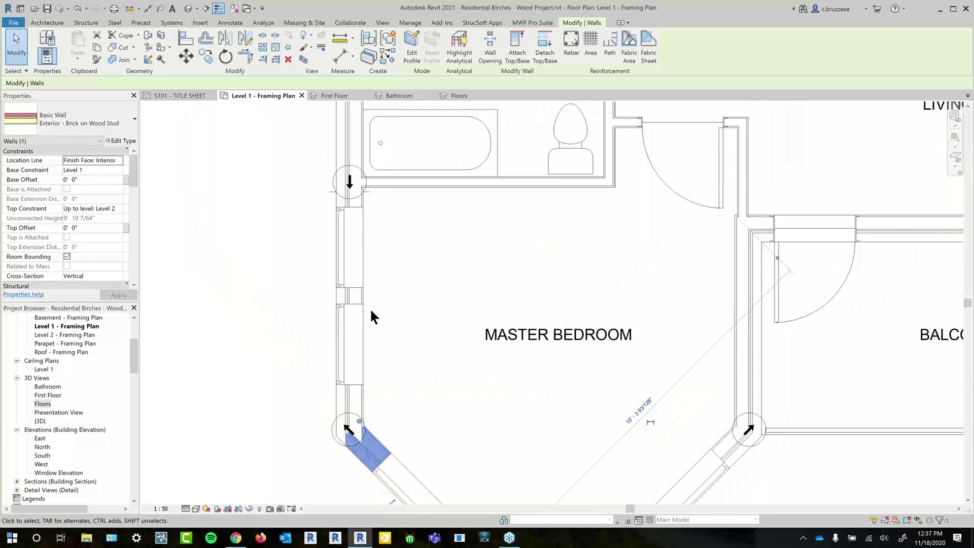
click(355, 243)
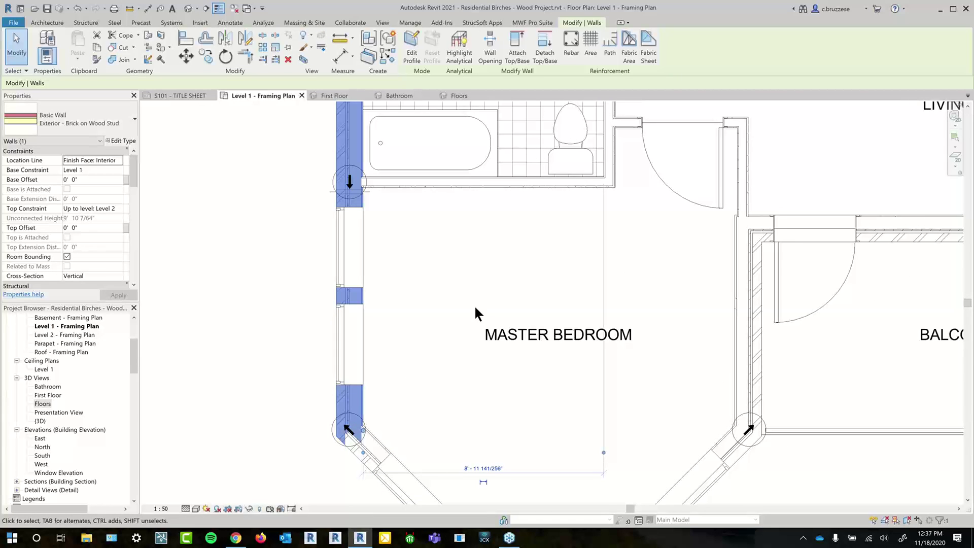
scroll(474, 306, down, 2)
click(532, 22)
scroll(549, 266, down, 1)
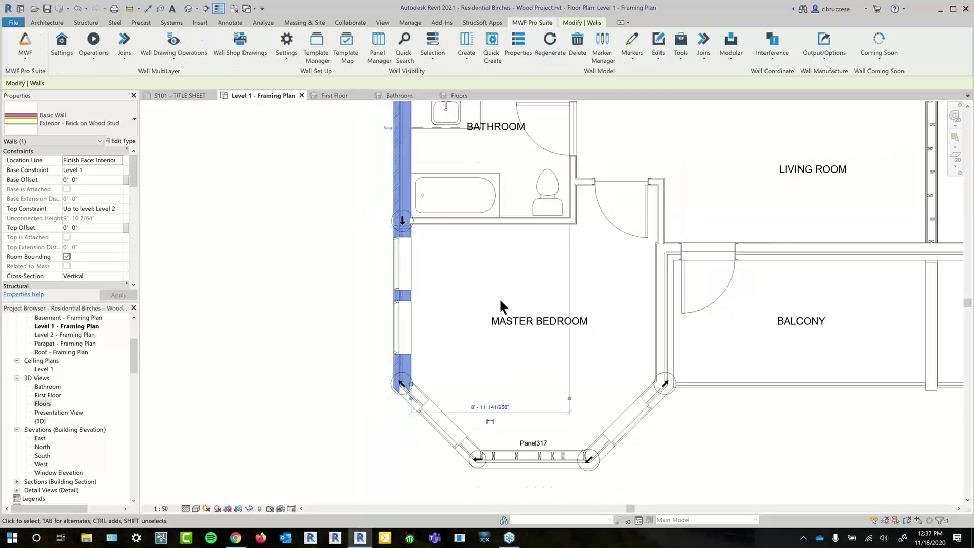
Examine the selected exterior wall's full extent in plan and its length among the instance properties.
middle_drag(499, 329, 485, 413)
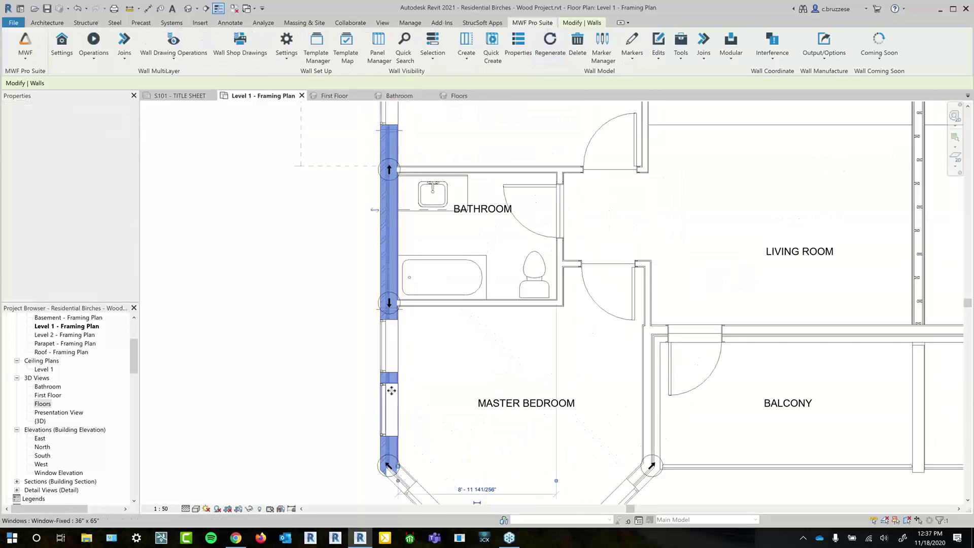
click(274, 319)
key(ctrl+Left)
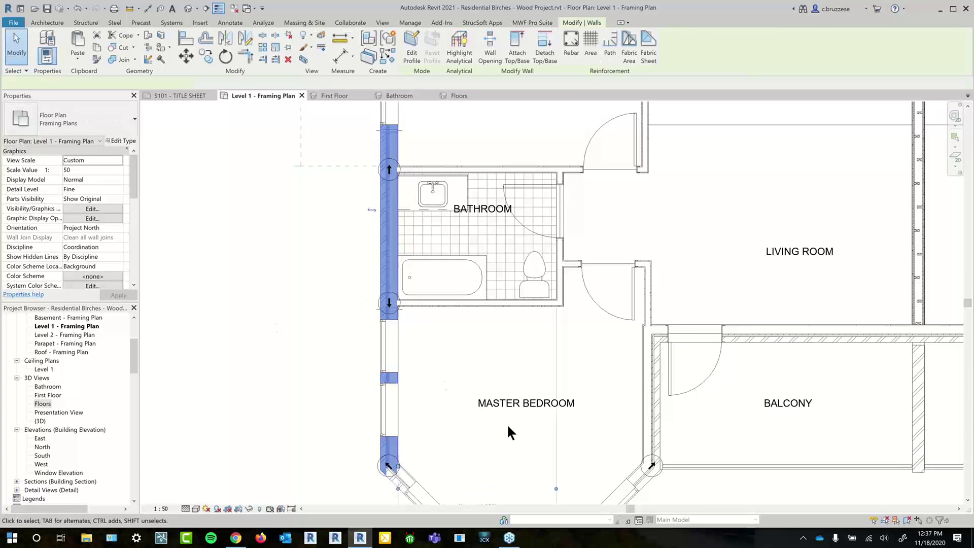
scroll(113, 282, down, 2)
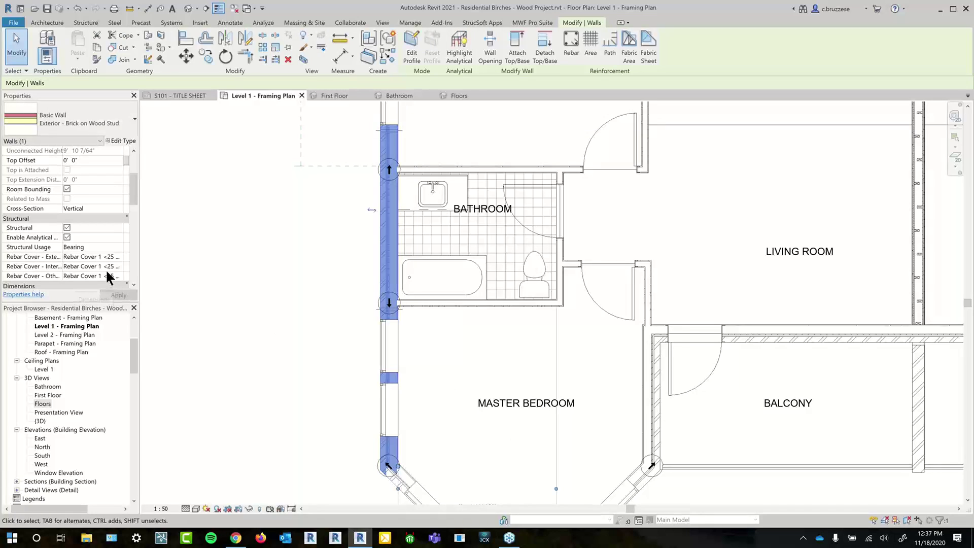
scroll(107, 273, up, 2)
scroll(104, 266, down, 3)
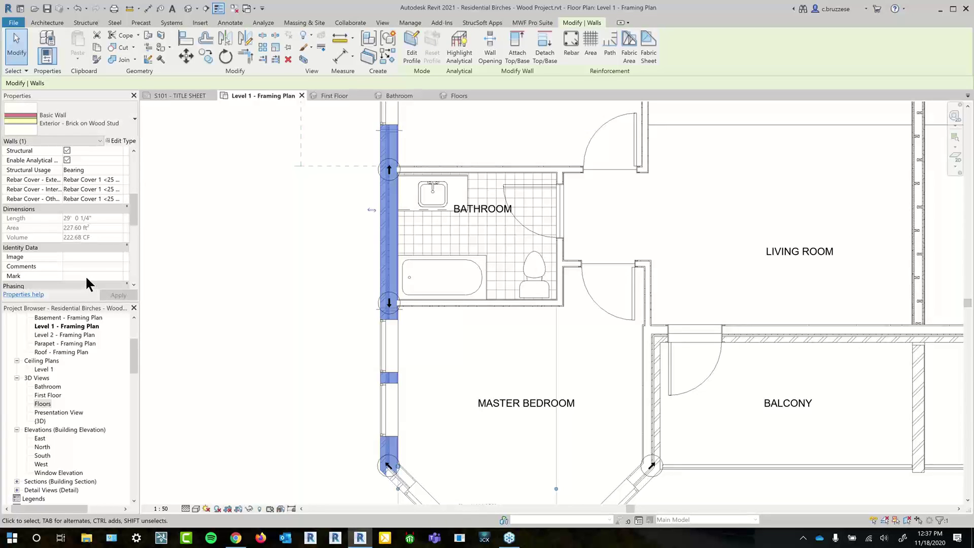
click(532, 22)
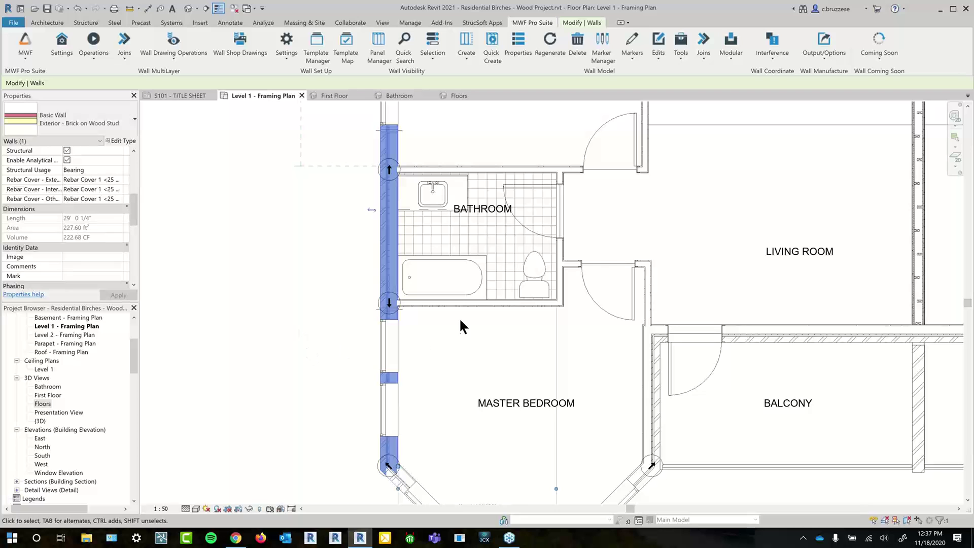
scroll(363, 417, up, 1)
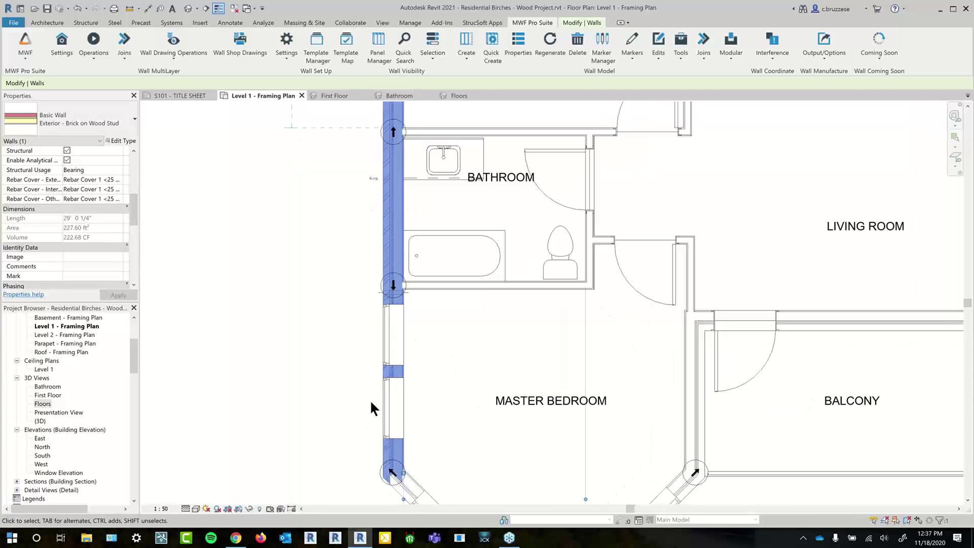
scroll(665, 220, down, 1)
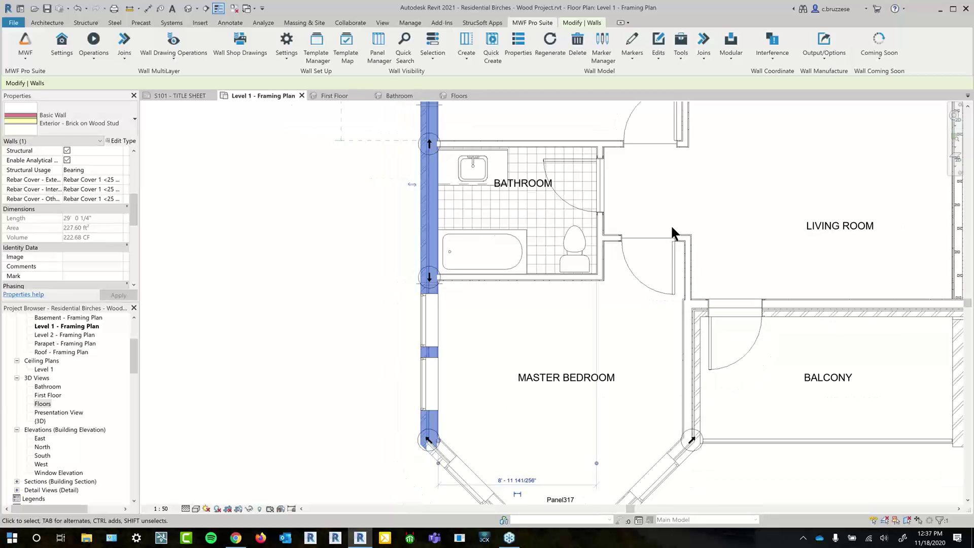
Review the available wall marker commands and inspect the panel break markers on the exterior wall at the bathroom.
click(772, 308)
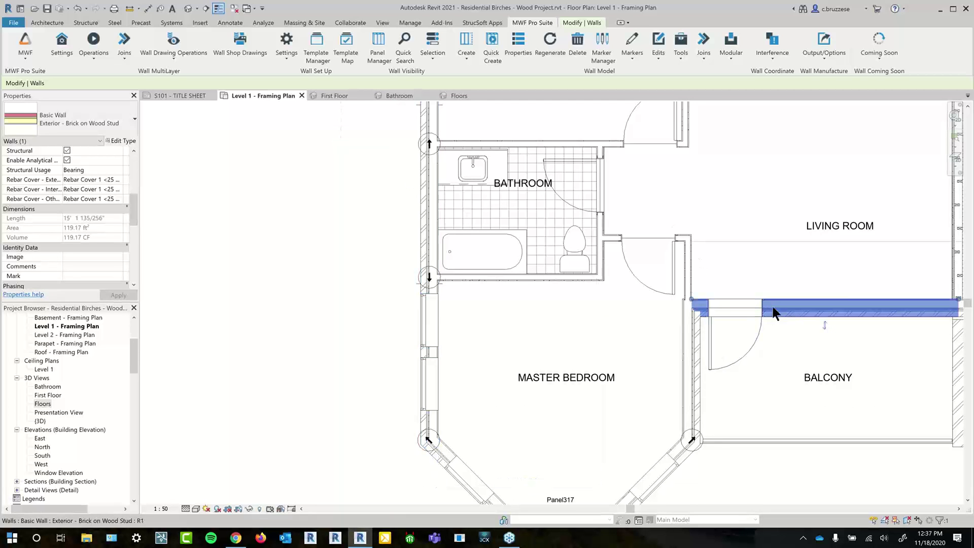
click(630, 60)
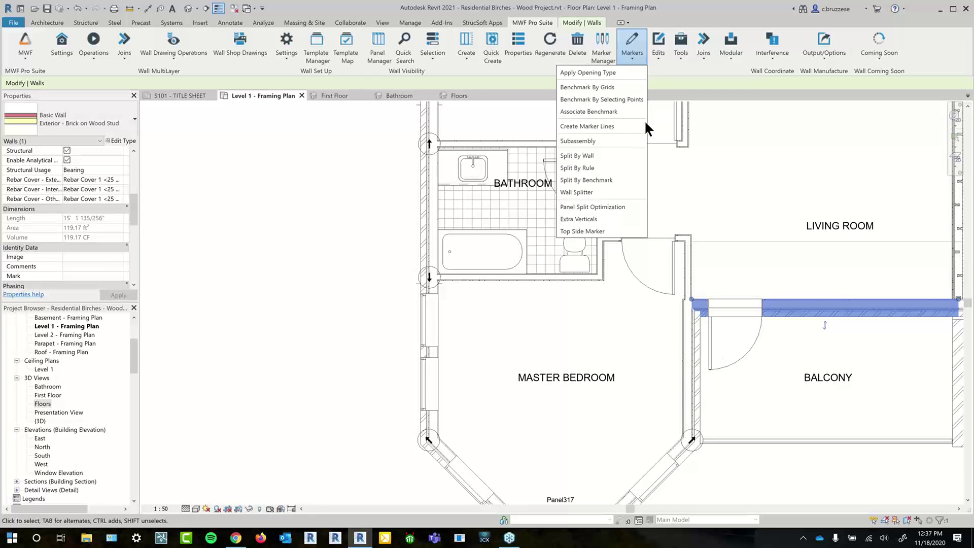
scroll(410, 303, up, 2)
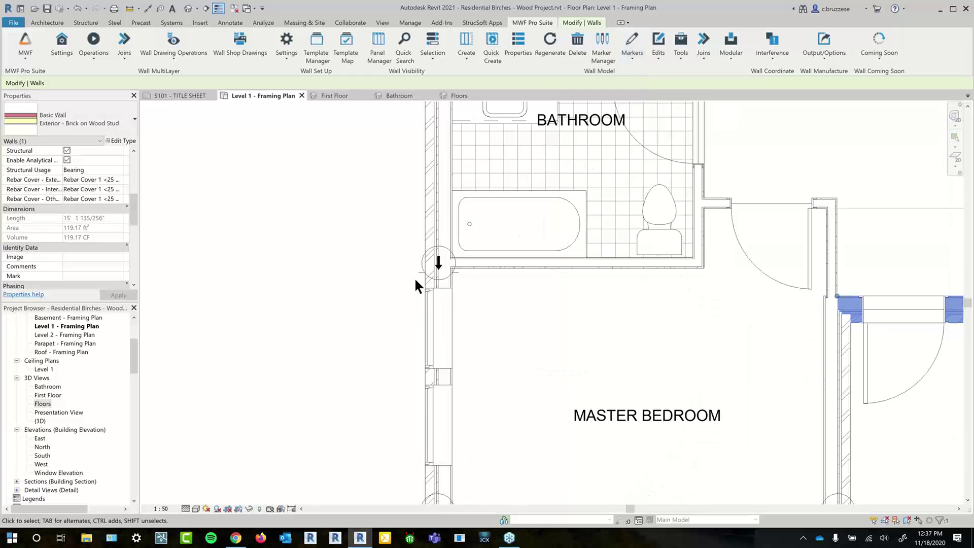
click(419, 275)
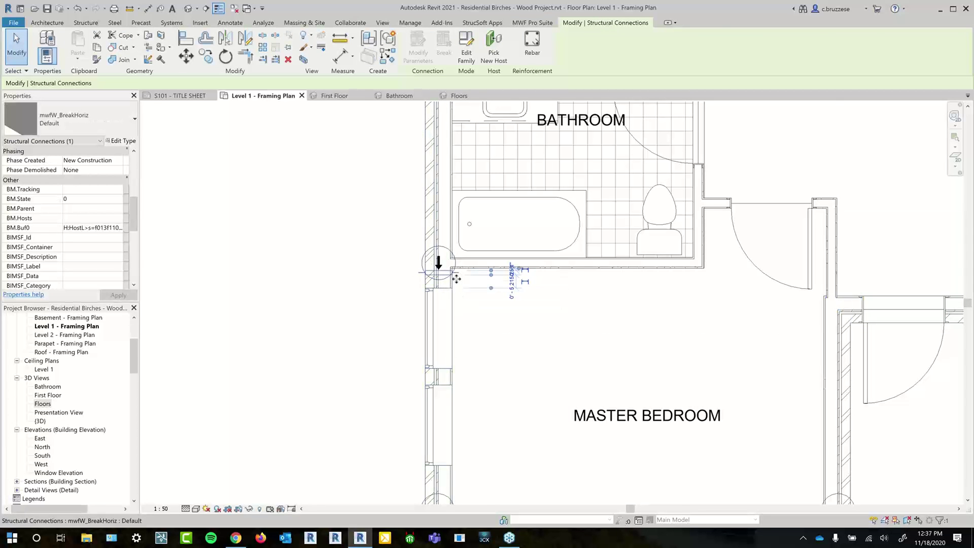
scroll(451, 279, down, 2)
middle_drag(496, 236, 485, 378)
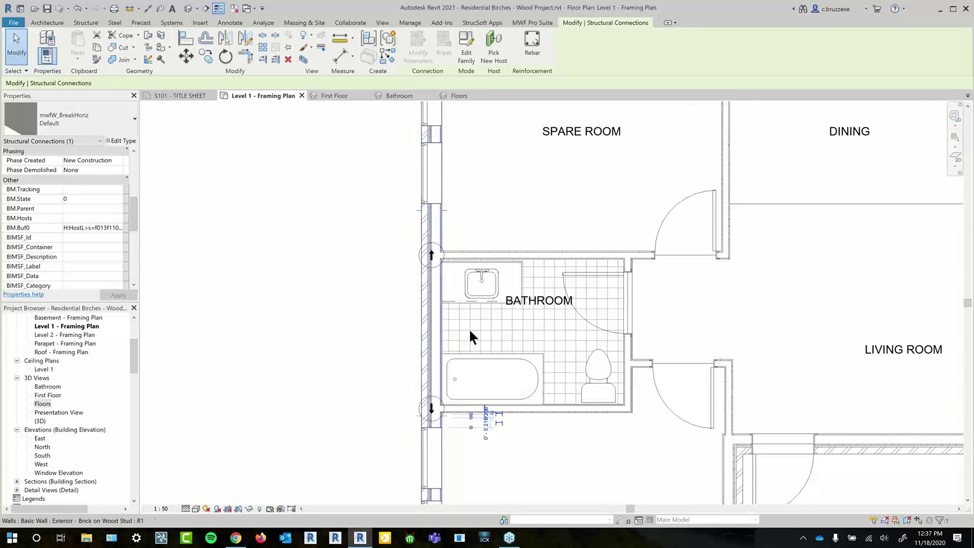
scroll(469, 328, down, 1)
middle_drag(514, 379, 480, 293)
scroll(480, 294, down, 1)
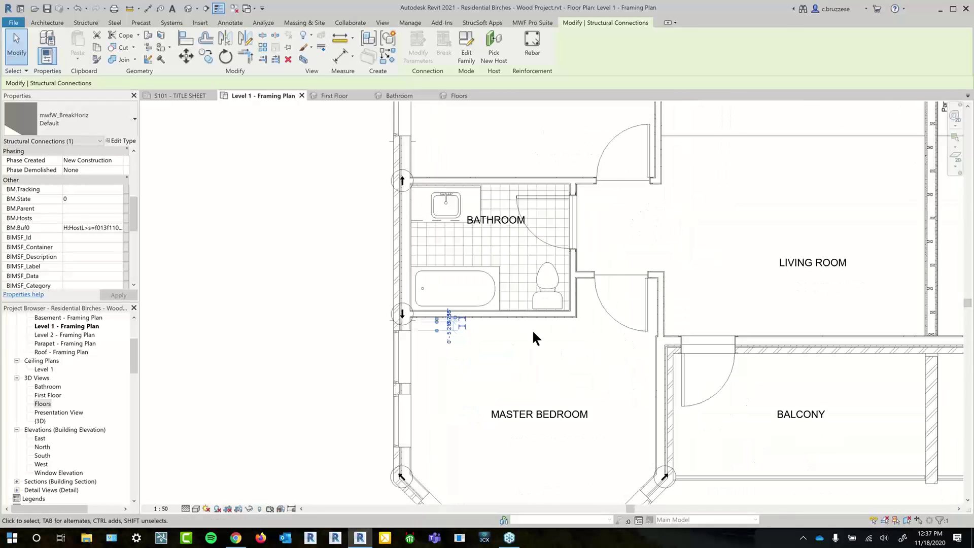
Apply Split By Rule to the wall between living room and balcony, with 10' 0" maximum panel length and the mwfW_BreakHoriz : Default marker.
click(756, 328)
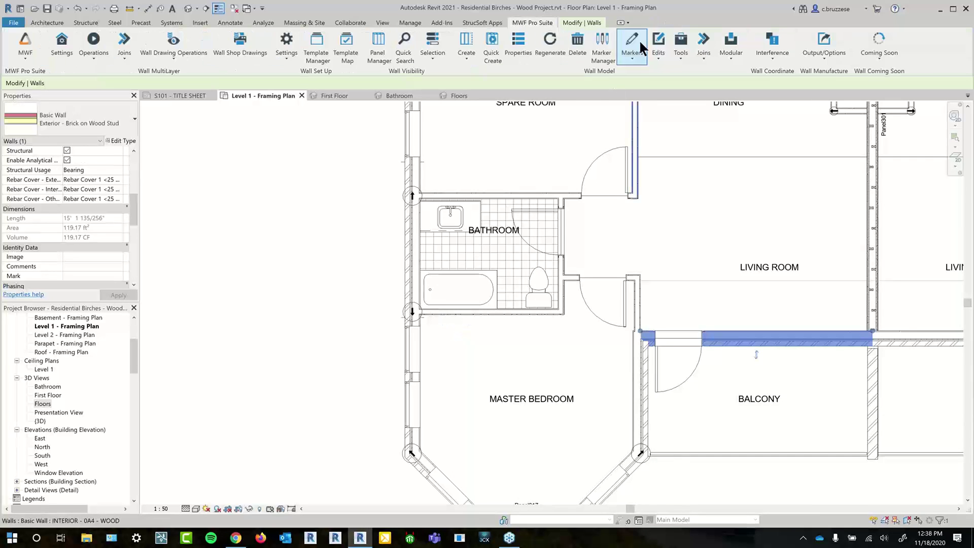
click(639, 40)
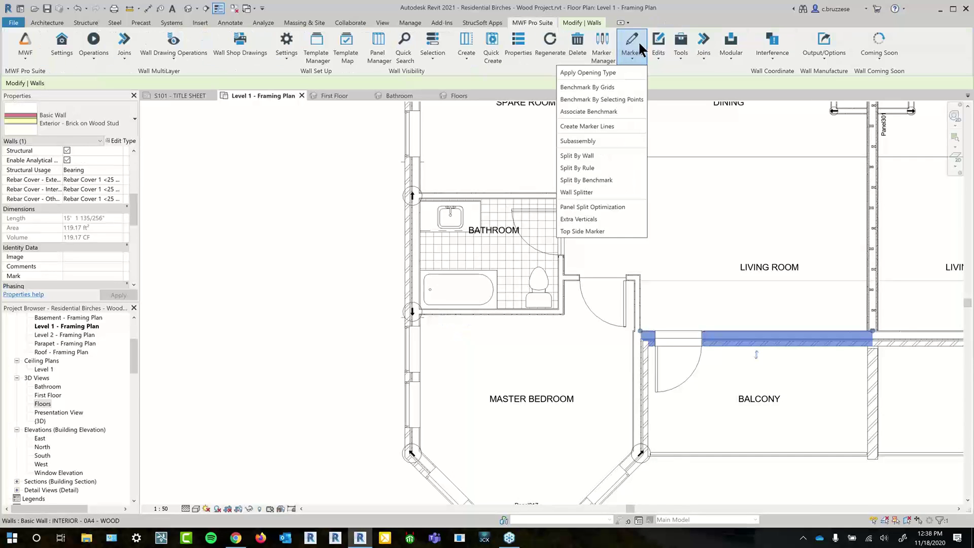
click(596, 167)
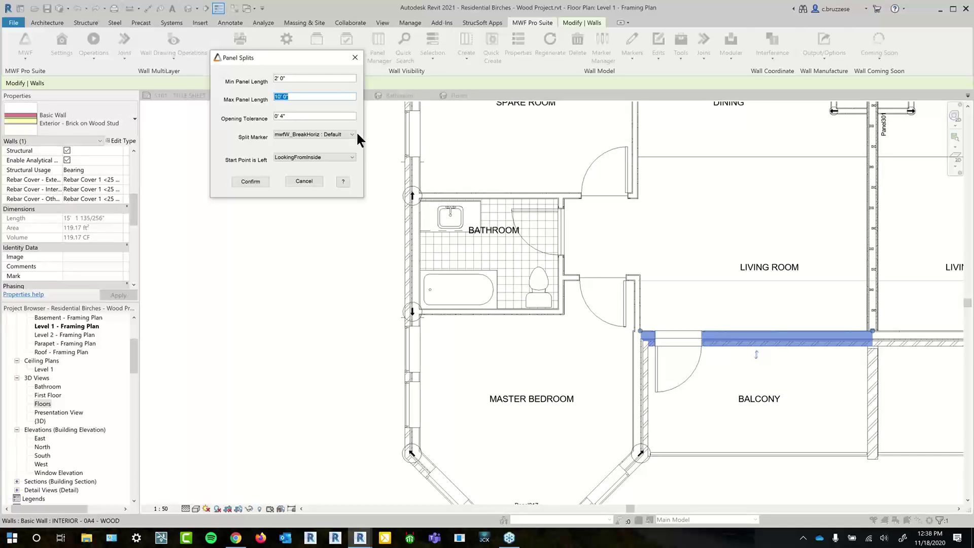
click(353, 134)
drag(298, 96, 269, 98)
click(247, 180)
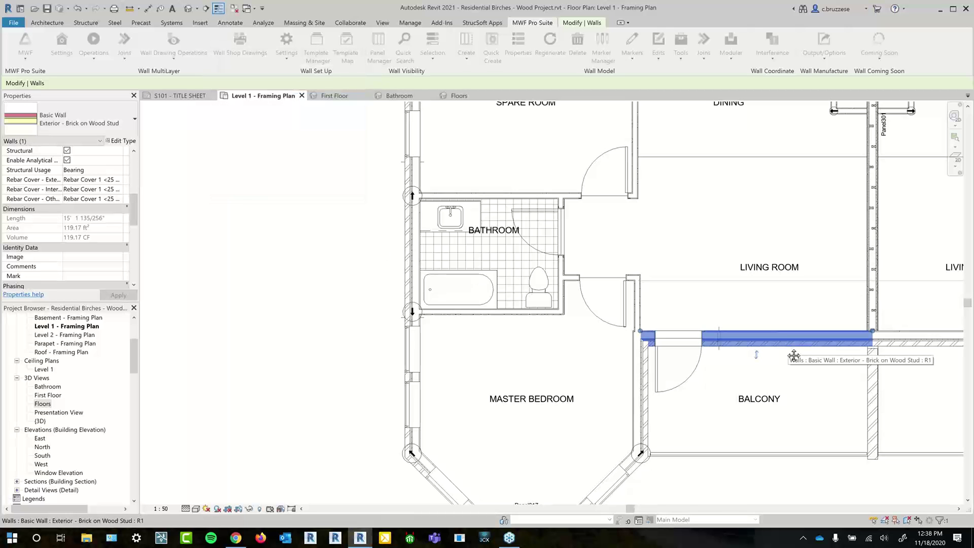
middle_drag(793, 355, 681, 333)
scroll(618, 333, up, 1)
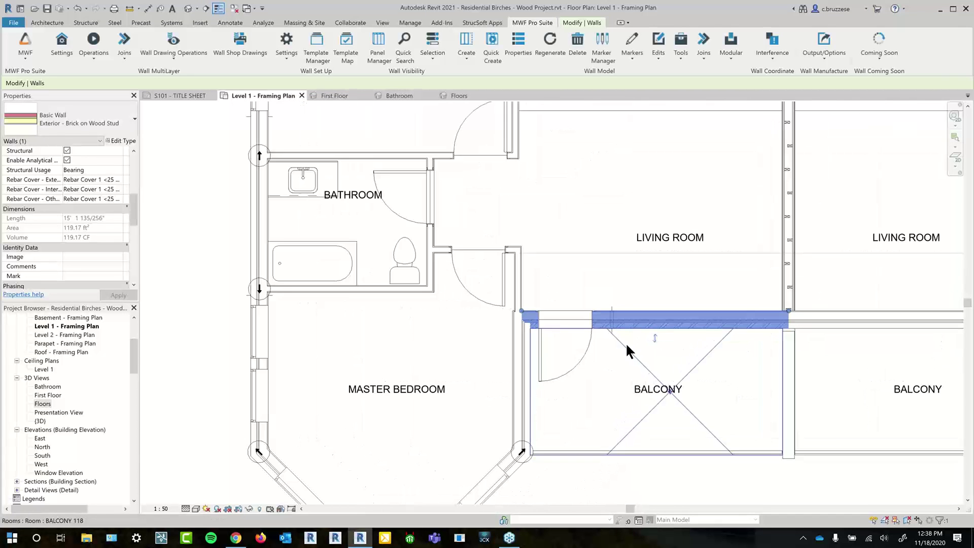
key(Escape)
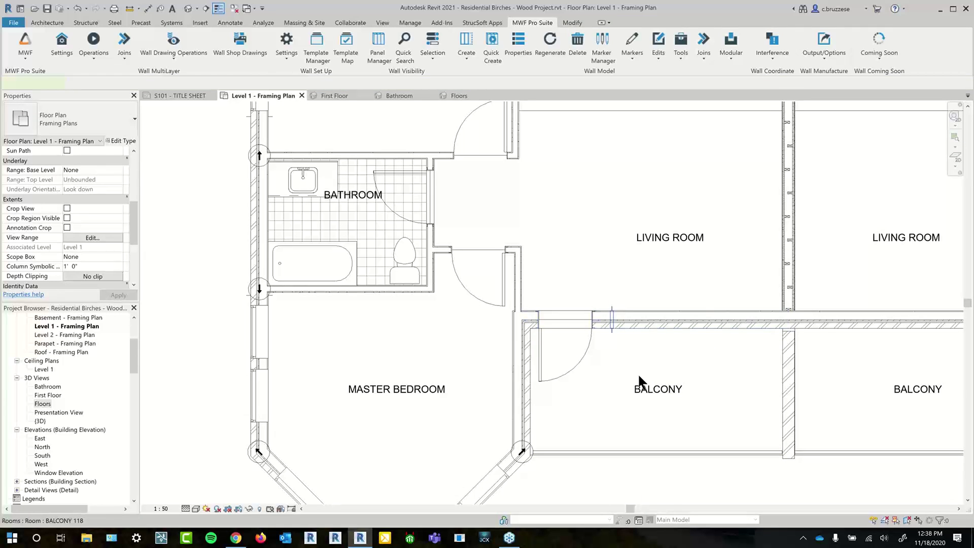
Divide the long exterior wall beside the bathroom into separate walls at its break markers with Wall Splitter.
click(656, 326)
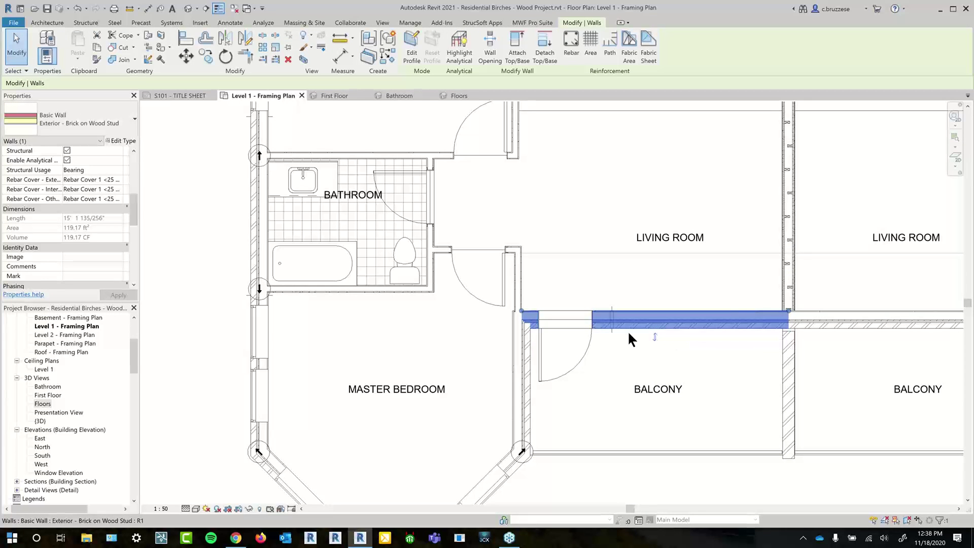
click(257, 244)
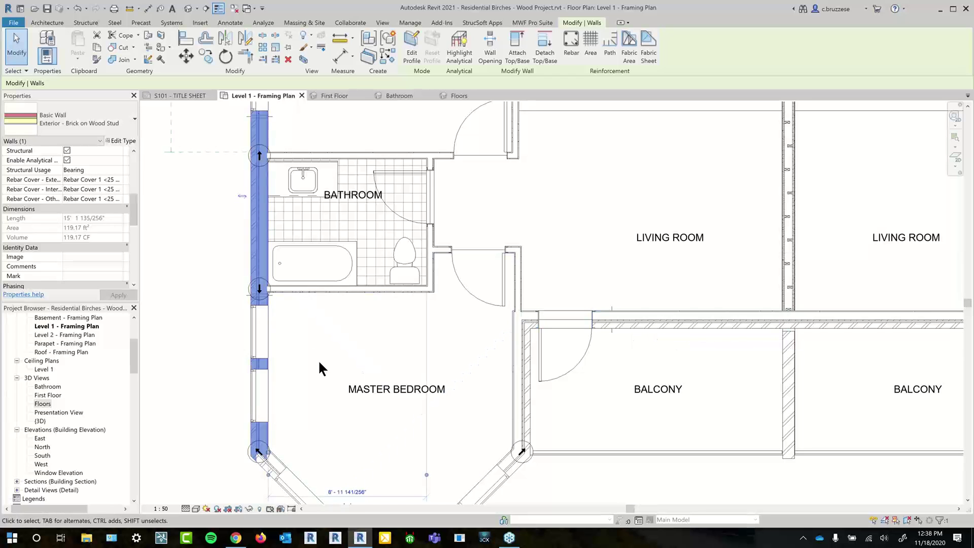
scroll(345, 355, down, 2)
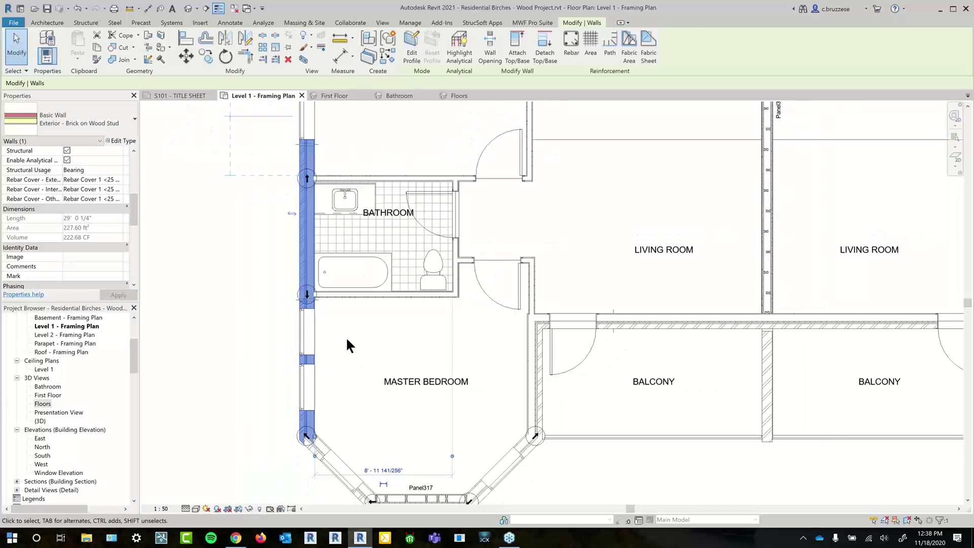
click(548, 23)
click(639, 61)
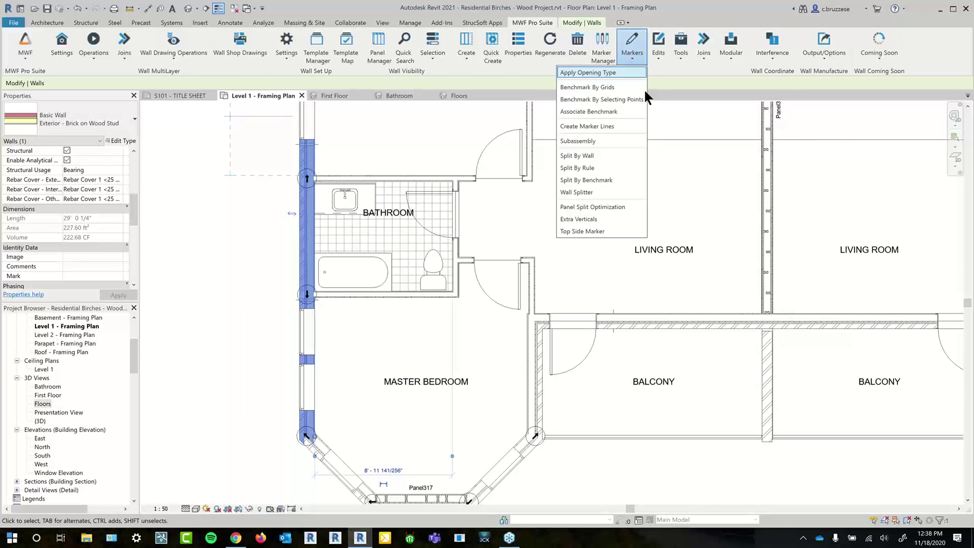
click(595, 194)
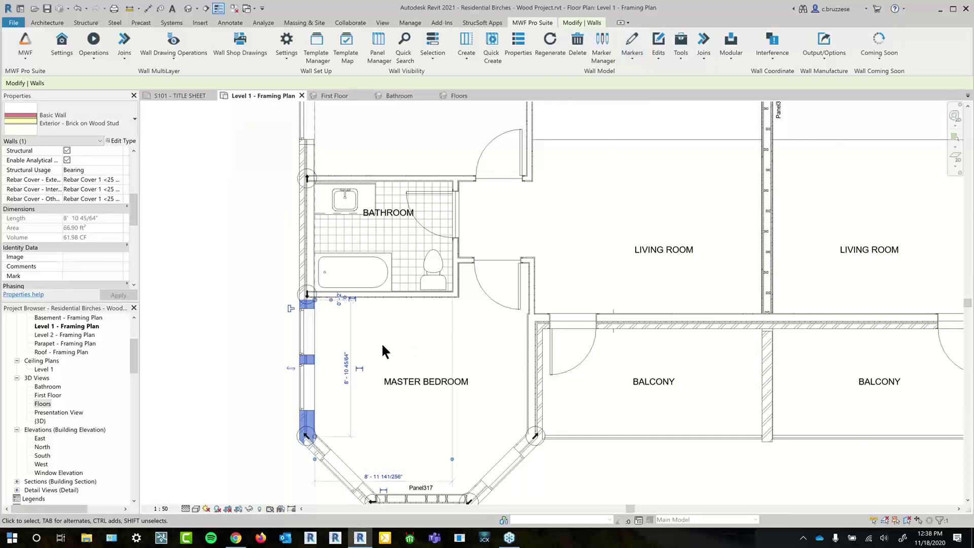
Check the divided exterior wall by selecting its separate bathroom and master bedroom segments in the plan.
click(294, 214)
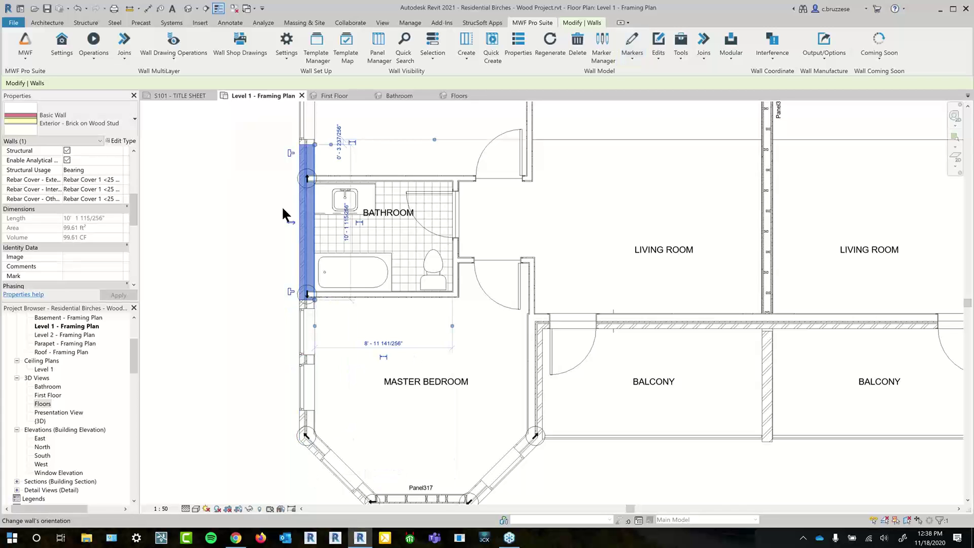
scroll(282, 205, down, 1)
middle_drag(282, 205, 313, 241)
click(347, 183)
click(365, 287)
scroll(342, 353, up, 1)
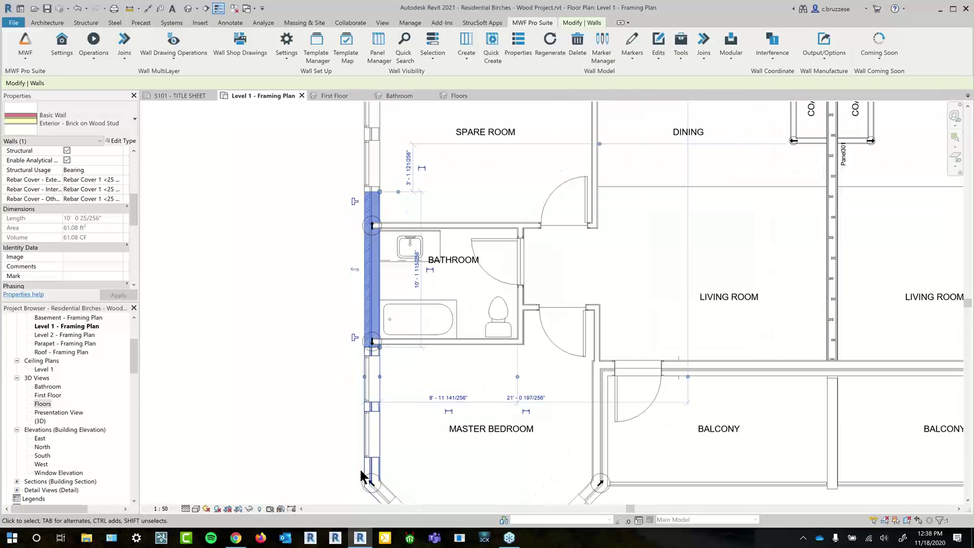
click(363, 471)
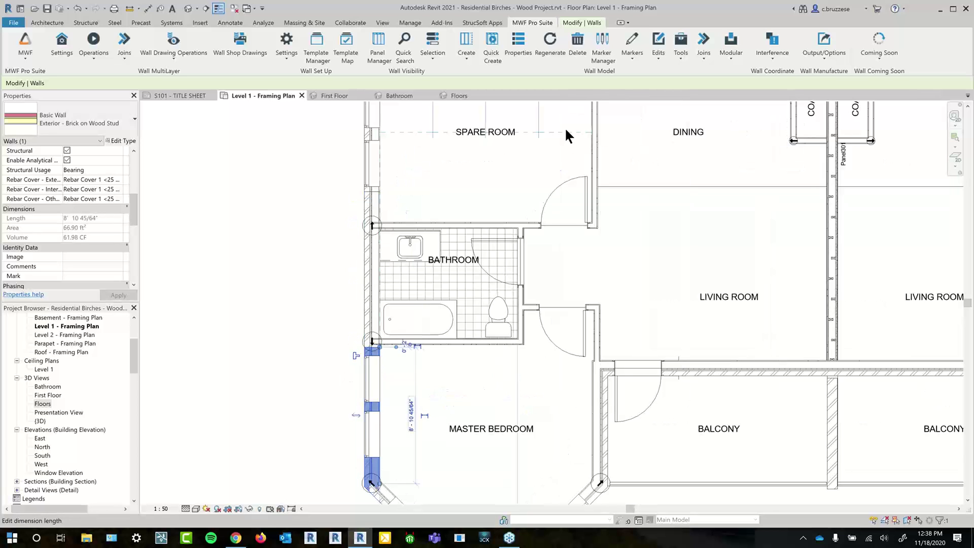
click(632, 51)
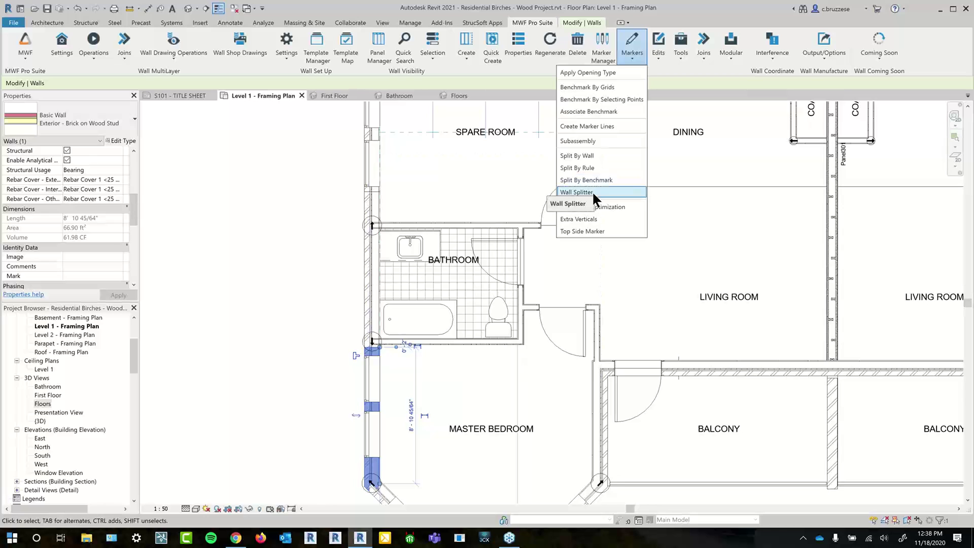
click(367, 262)
click(366, 262)
In the First Floor 3D view, select the exterior wall segment at the bathroom.
middle_drag(324, 393, 335, 341)
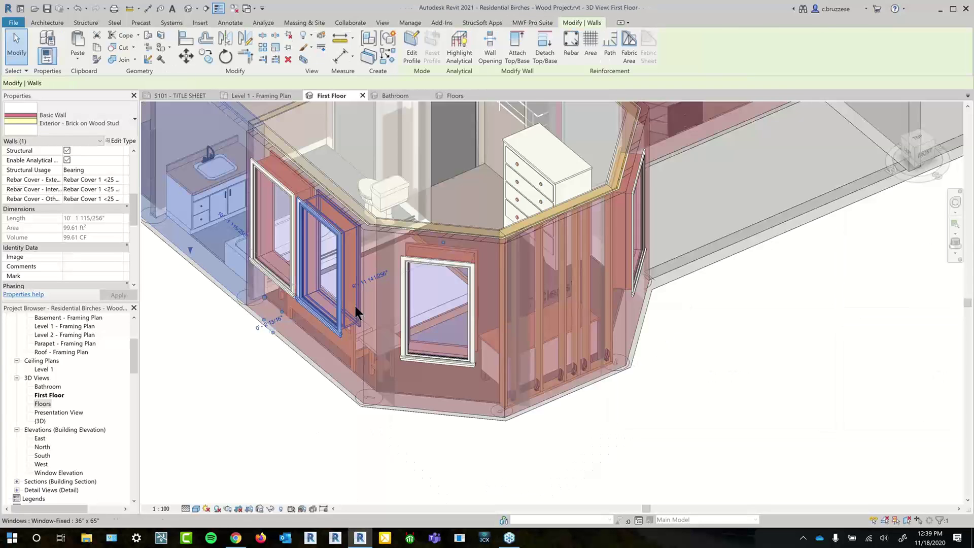
shift+middle_drag(355, 306, 521, 398)
click(521, 397)
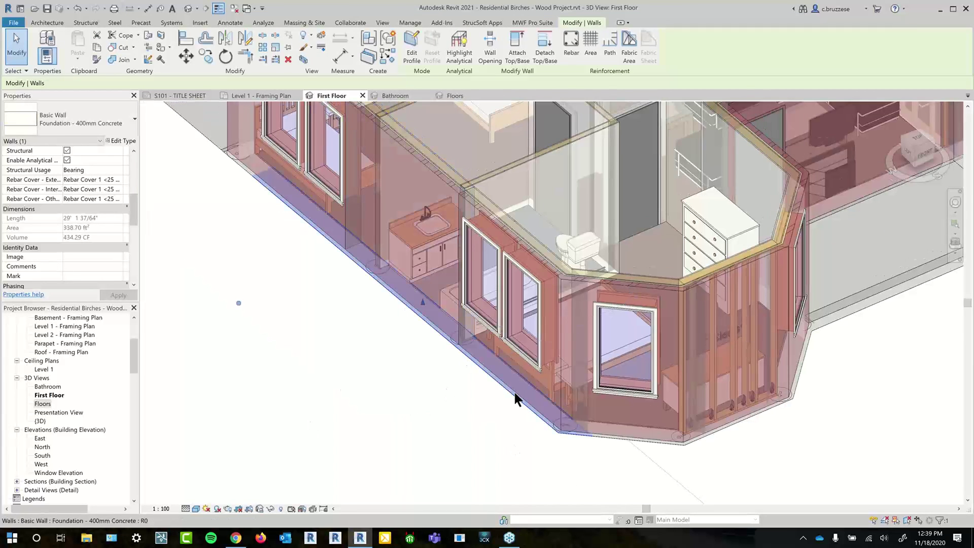
click(447, 188)
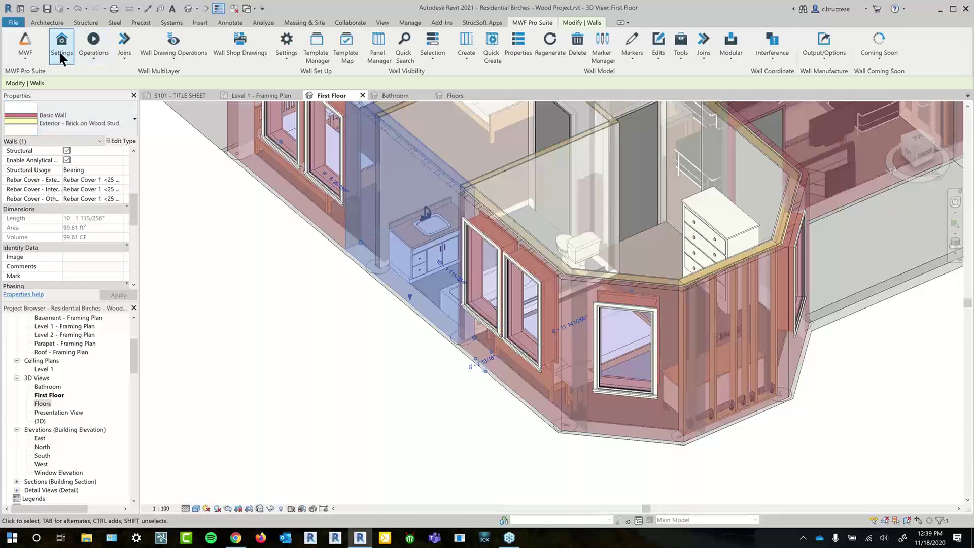
Check the layer templates mapped to the Exterior - Brick on Wood Stud wall type in the MWF project settings.
middle_drag(329, 280, 396, 369)
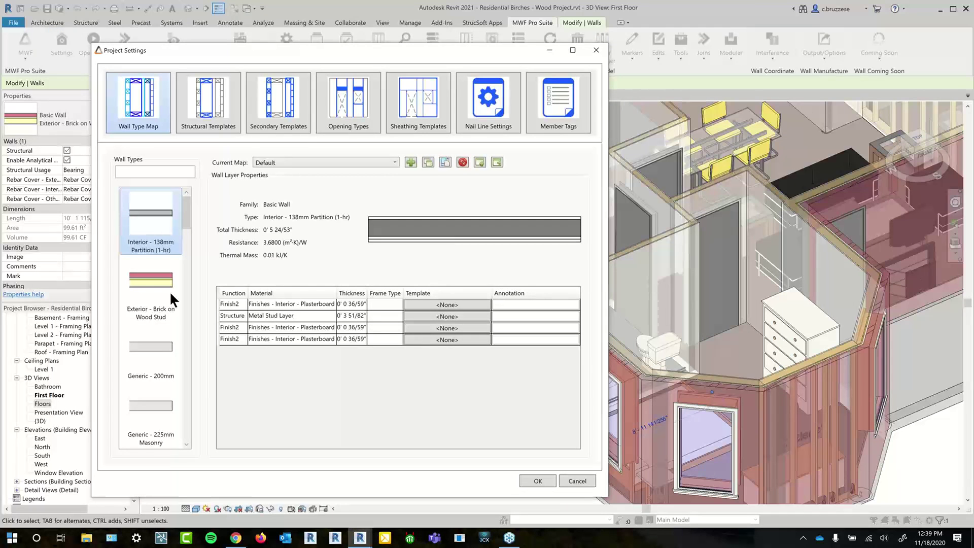
click(144, 290)
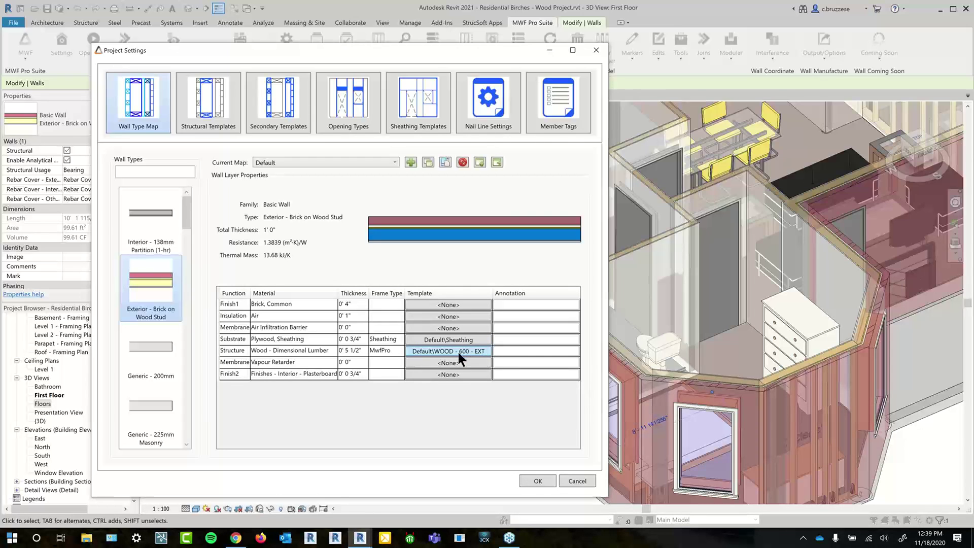
click(531, 481)
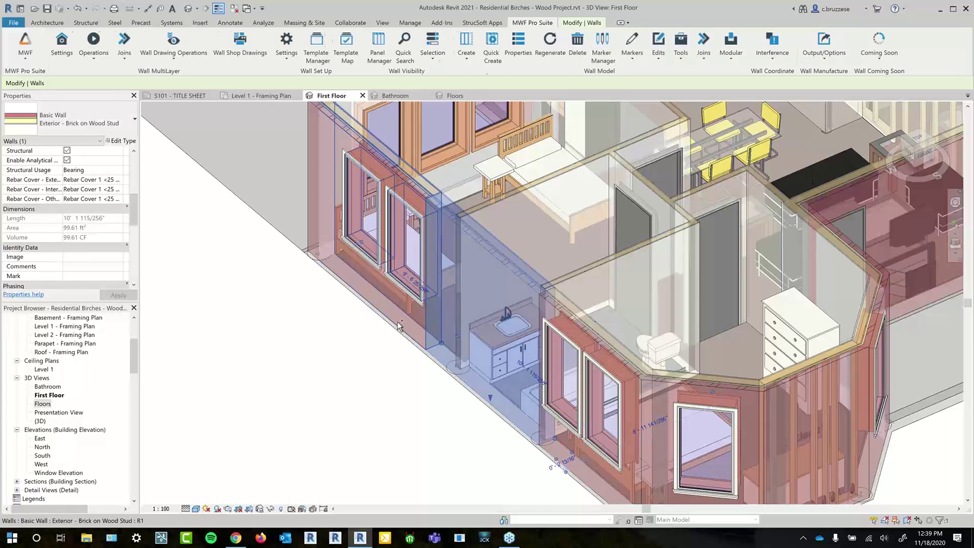
Generate the multilayer panels, stud framing and plywood sheathing together, for the three divided exterior wall segments around the bathroom.
click(398, 325)
middle_drag(386, 371, 348, 302)
ctrl+click(537, 388)
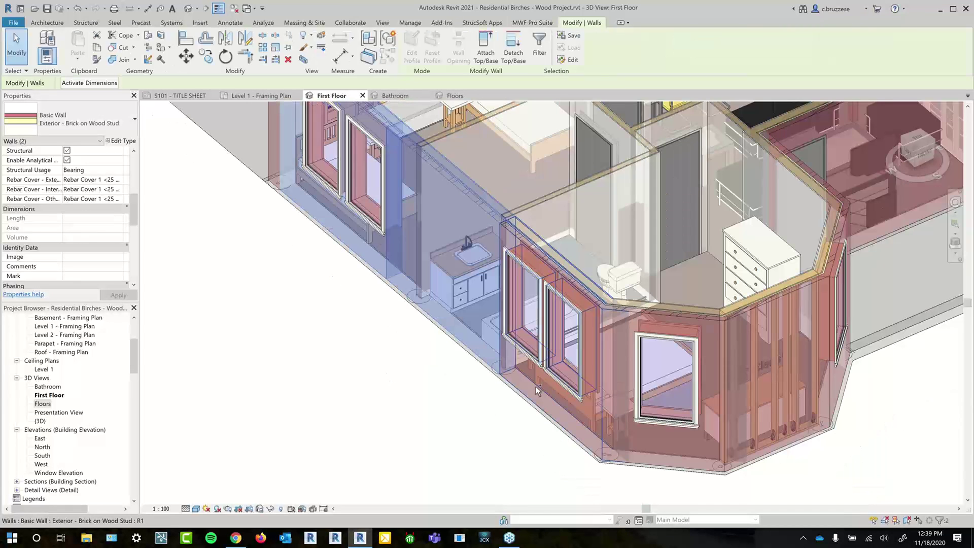
ctrl+click(535, 385)
click(532, 22)
click(94, 44)
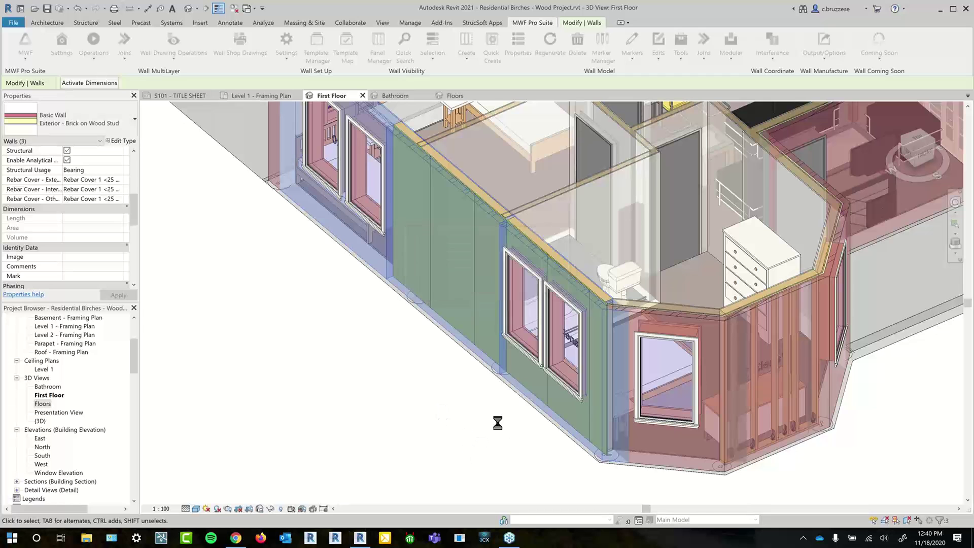
Inspect the individual sheathing sheets on the exterior face of the bathroom wall segment.
shift+middle_drag(498, 424, 606, 476)
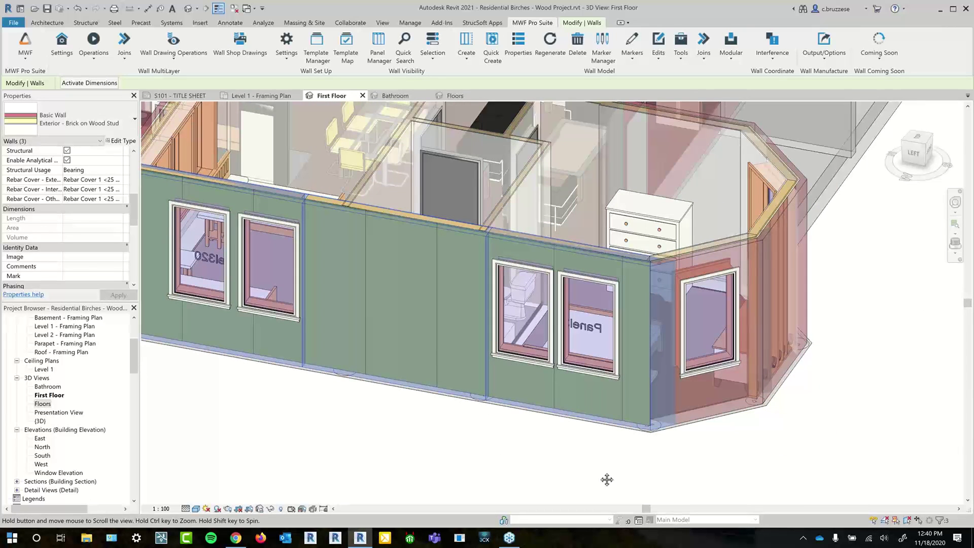
click(417, 360)
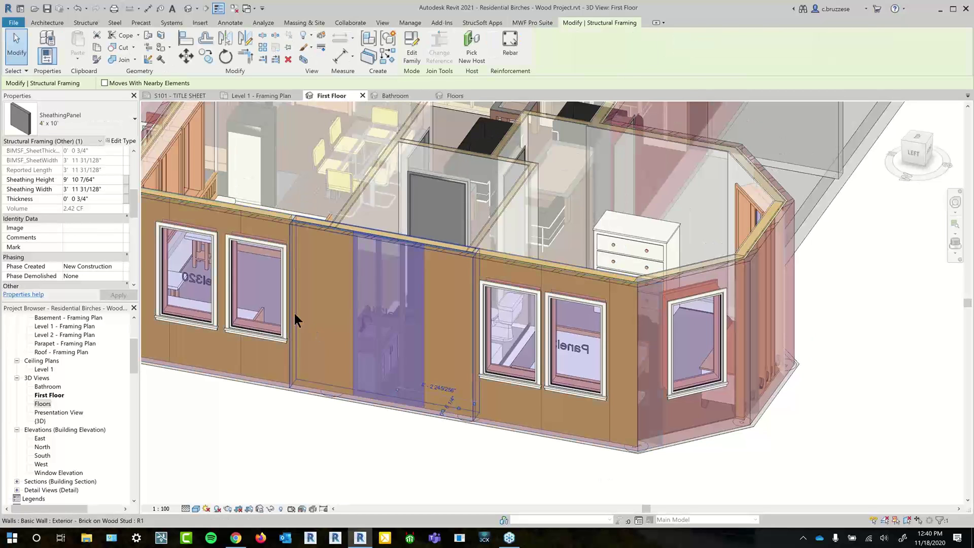
click(301, 339)
middle_drag(331, 401, 370, 417)
key(Escape)
click(391, 395)
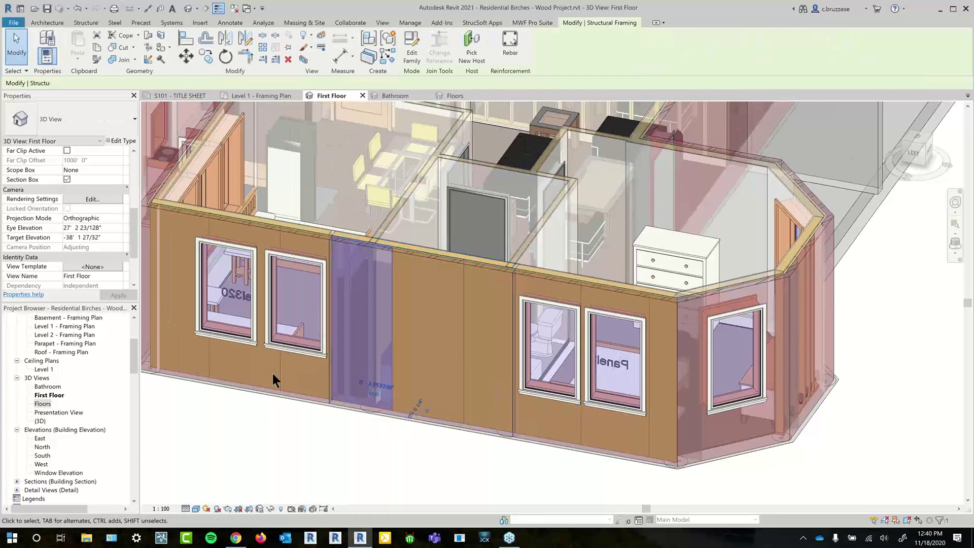
Review the type properties of the 4' x 10' SheathingPanel in the middle of the bathroom wall segment.
click(446, 362)
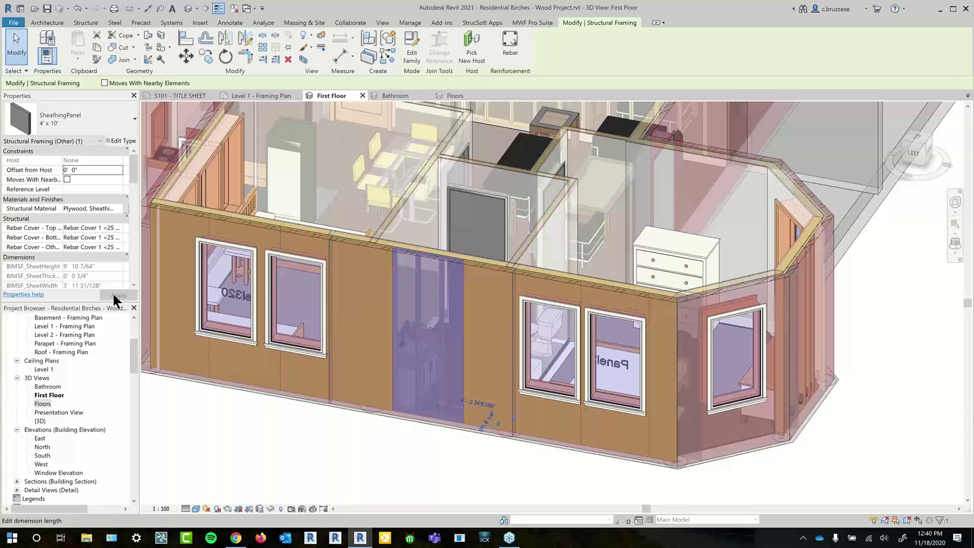
click(122, 141)
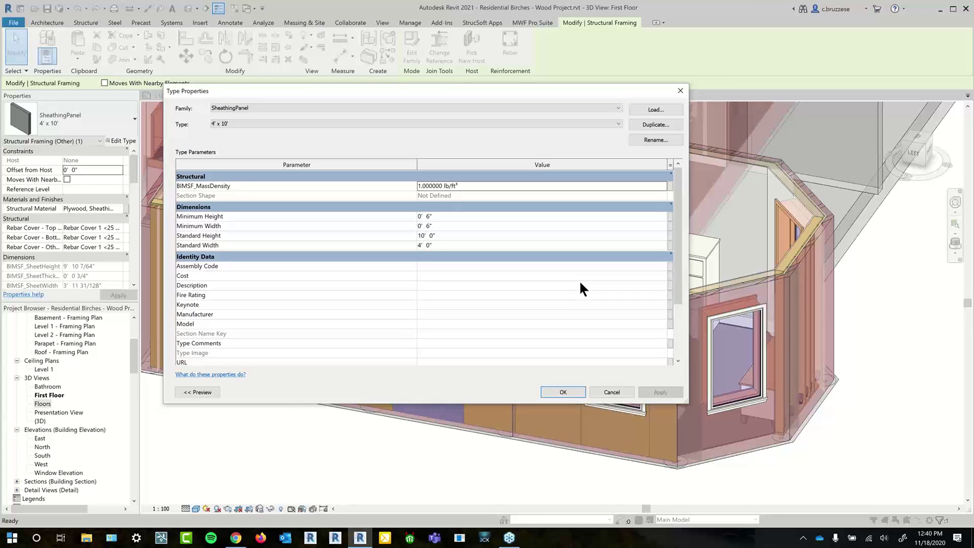
click(574, 393)
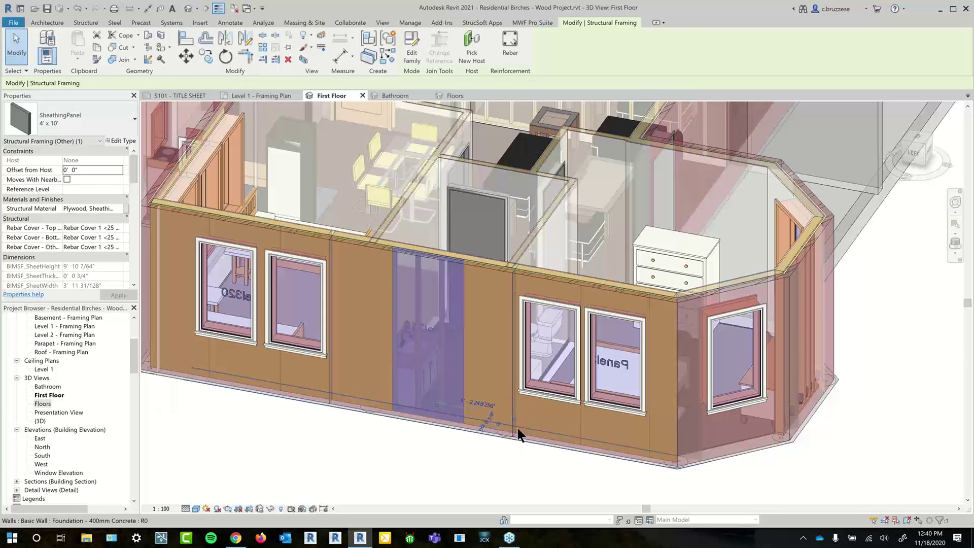
Examine the framed exterior walls from inside and outside, including the bathroom segment and the sheathing sheet beside the bay corner.
shift+middle_drag(517, 428, 509, 312)
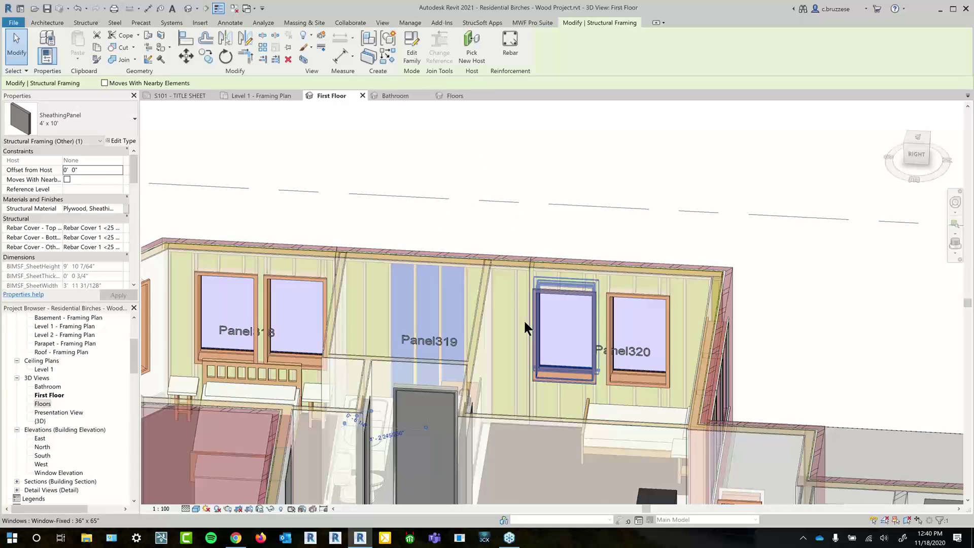
click(510, 274)
shift+middle_drag(510, 274, 464, 410)
click(460, 269)
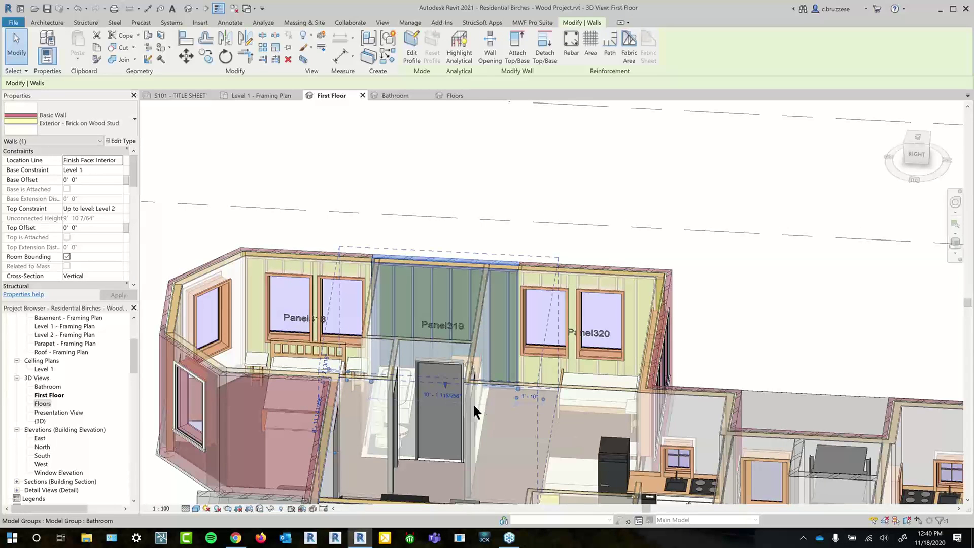
shift+middle_drag(485, 459, 738, 371)
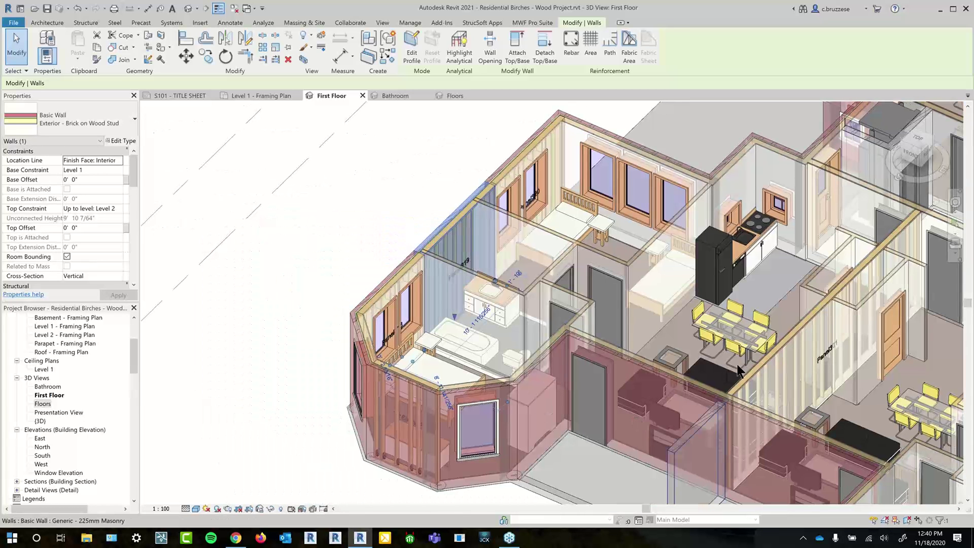
middle_drag(694, 392, 634, 451)
key(Escape)
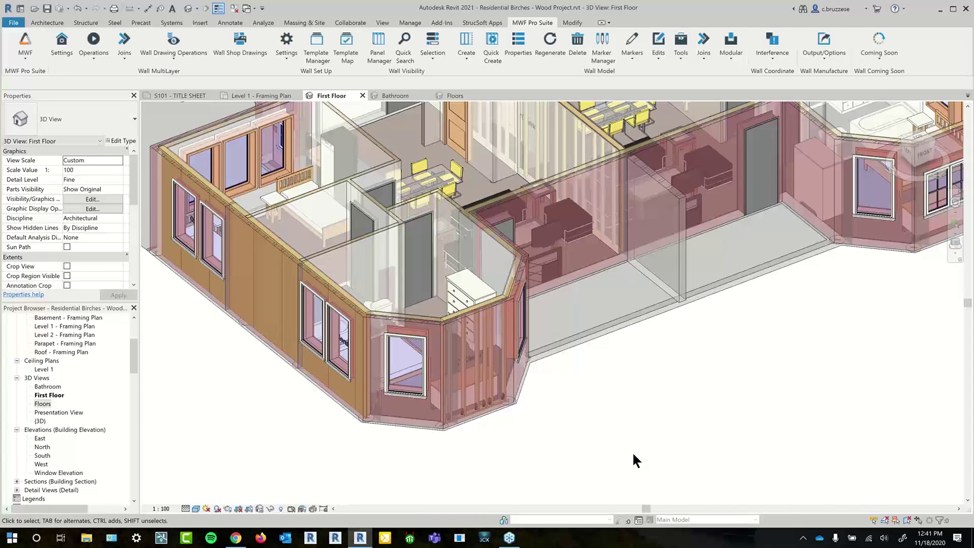
click(332, 385)
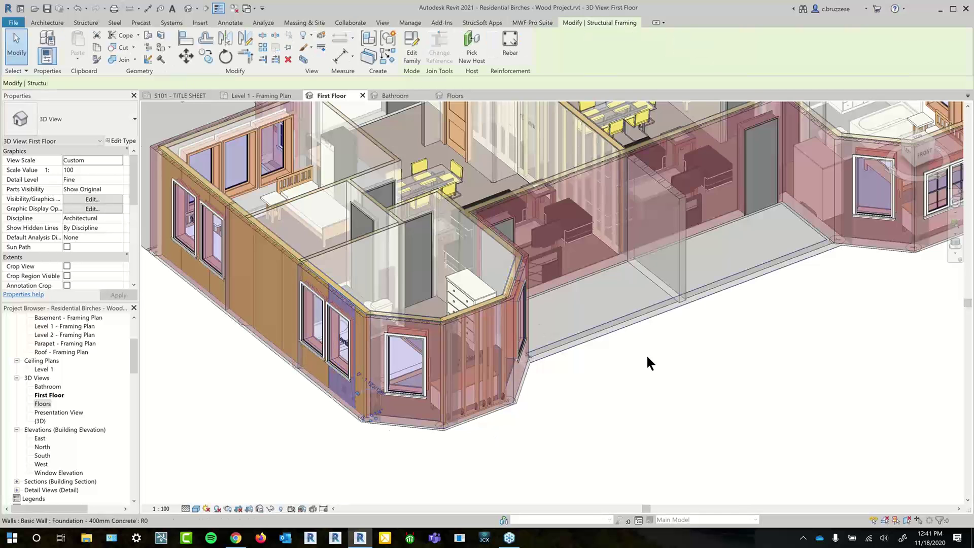
middle_drag(646, 354, 663, 404)
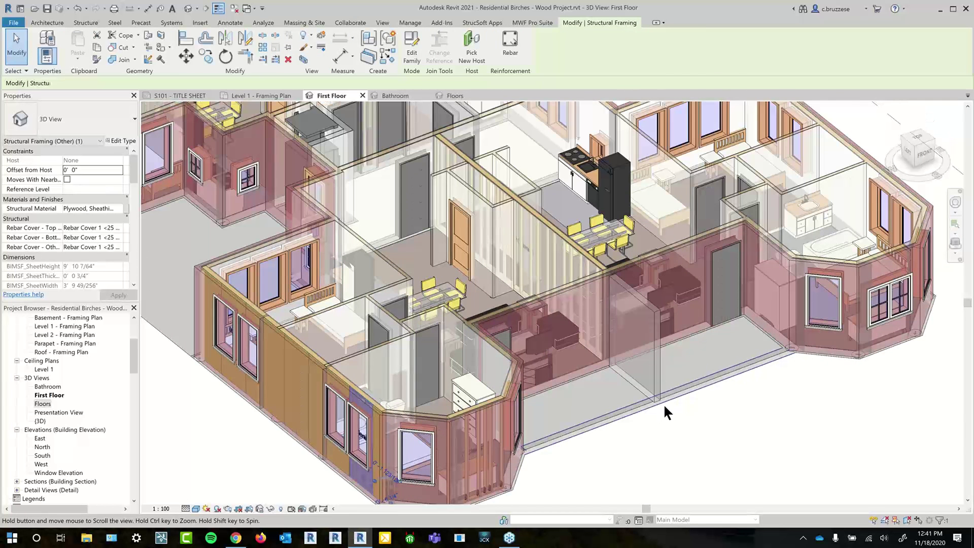
Return to the Level 1 - Framing Plan and browse the panel corner join definitions in Marker Manager.
click(250, 95)
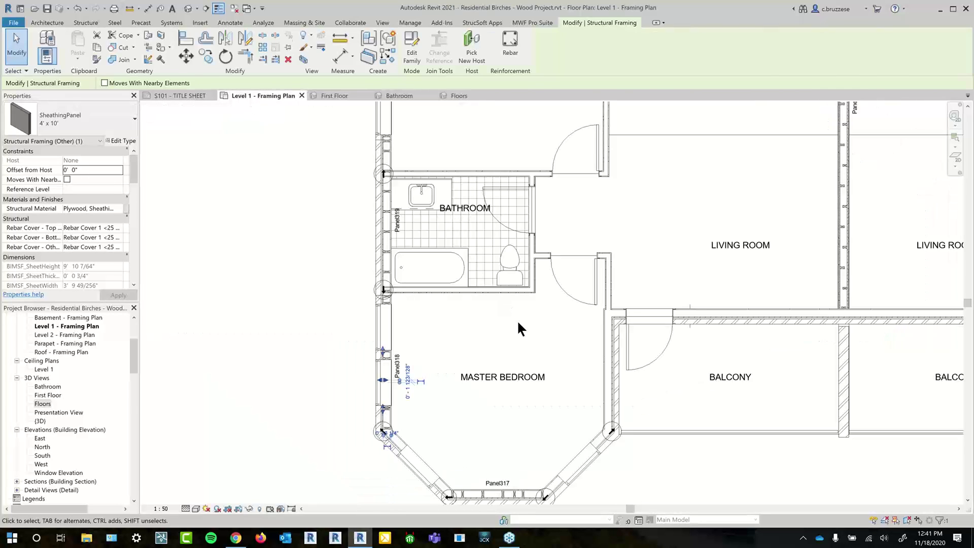
click(518, 321)
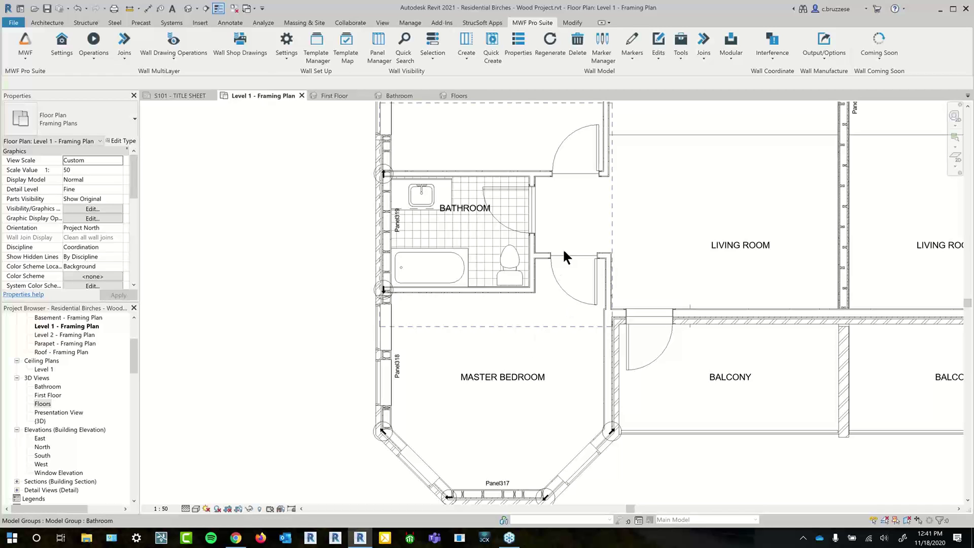
click(601, 44)
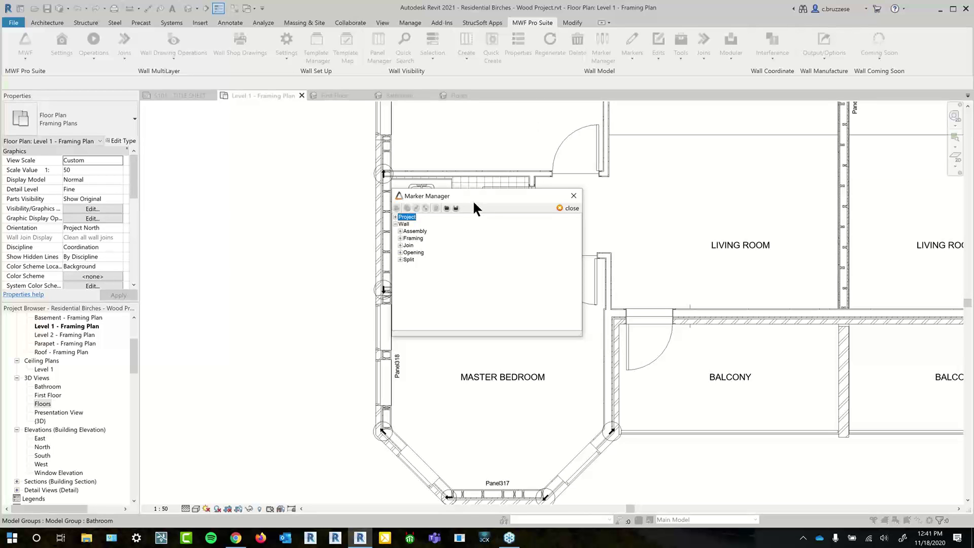
drag(472, 200, 518, 210)
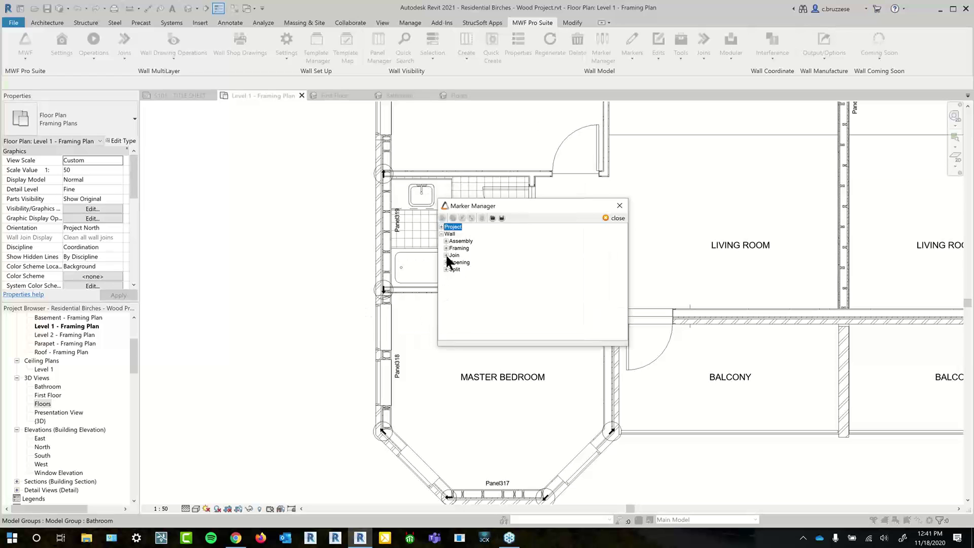
click(446, 255)
click(451, 269)
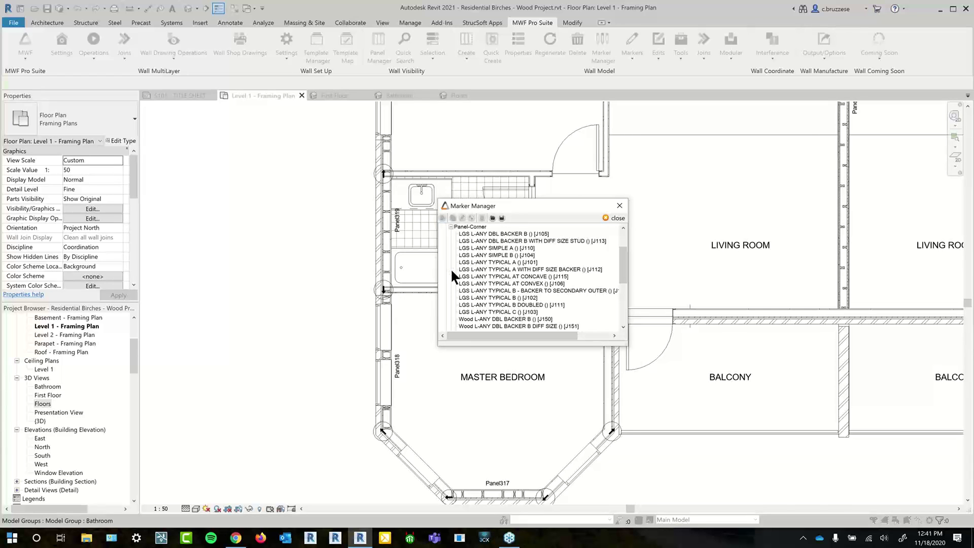
scroll(494, 288, down, 5)
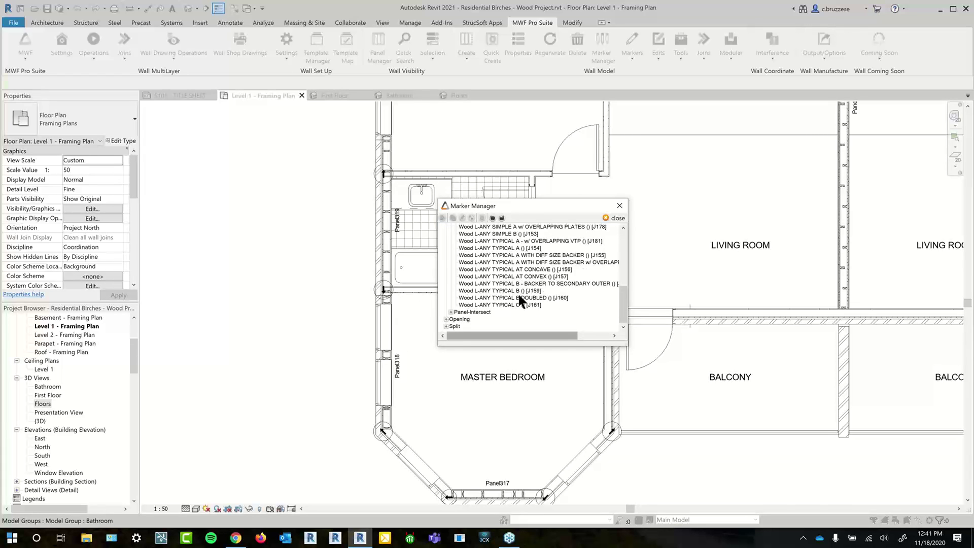
View the Wood L-ANY TYPICAL AT CONVEX join definition, compare it with the bay corner markers, and leave Marker Manager without changes.
click(541, 277)
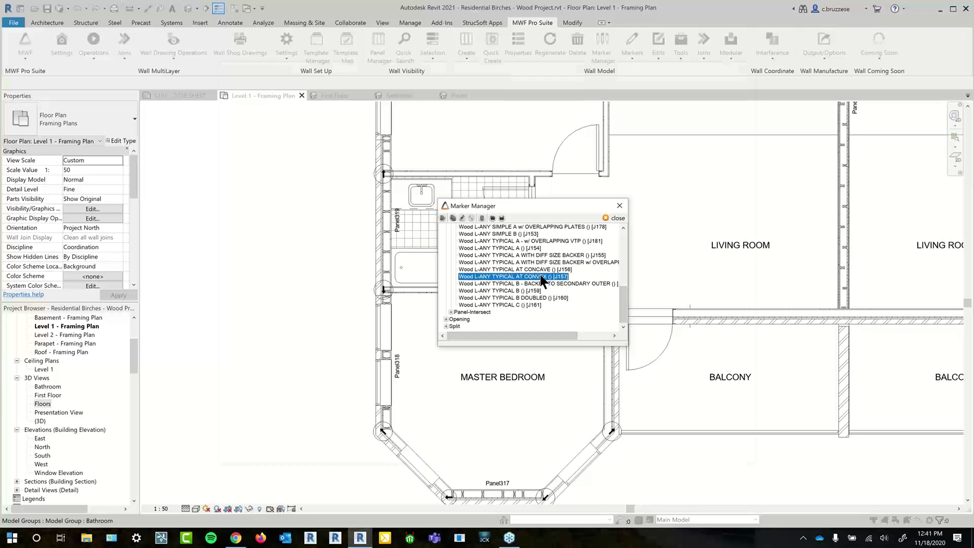
double_click(542, 277)
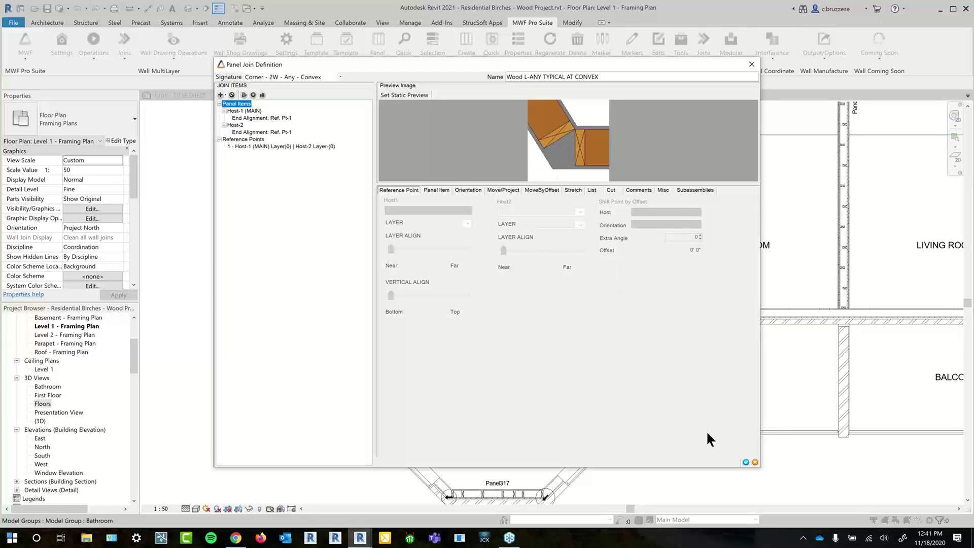
click(755, 462)
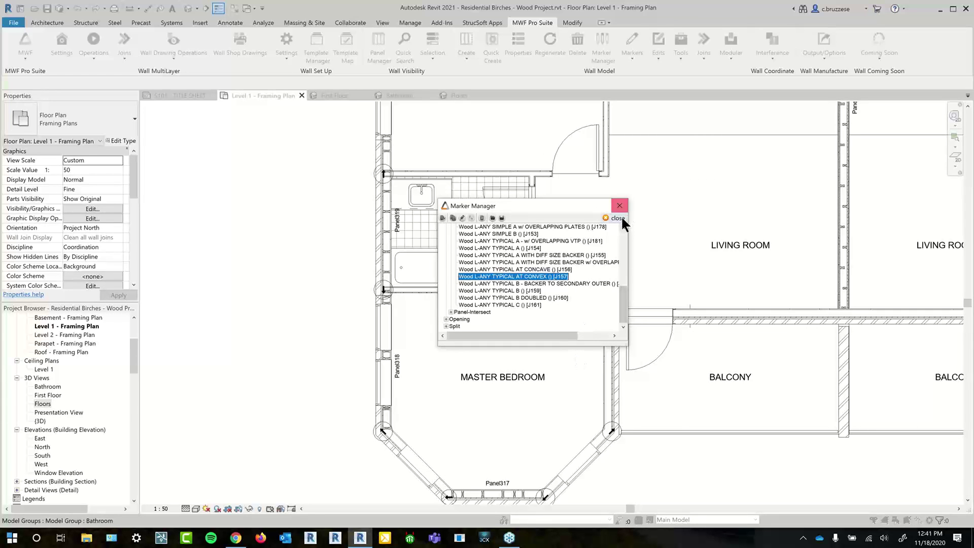
drag(519, 207, 511, 210)
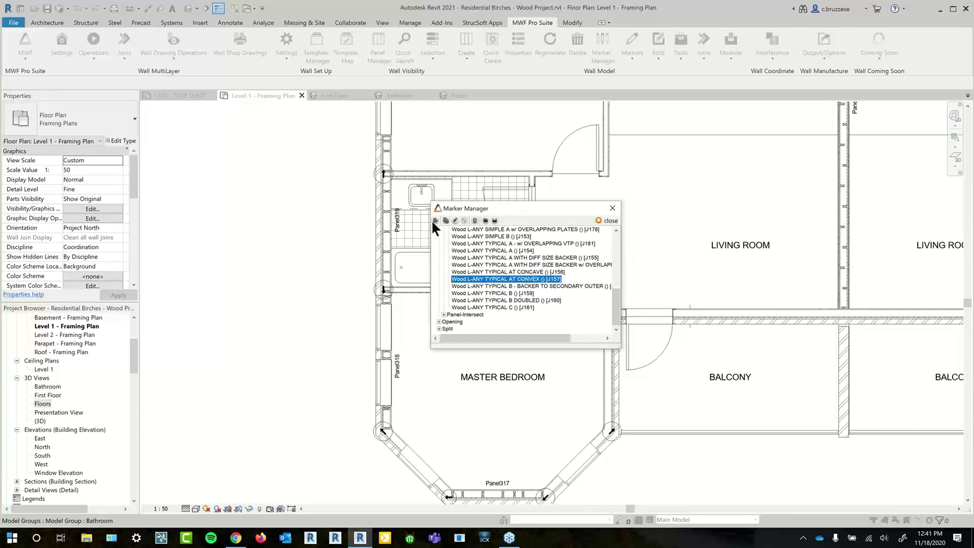
drag(432, 221, 285, 209)
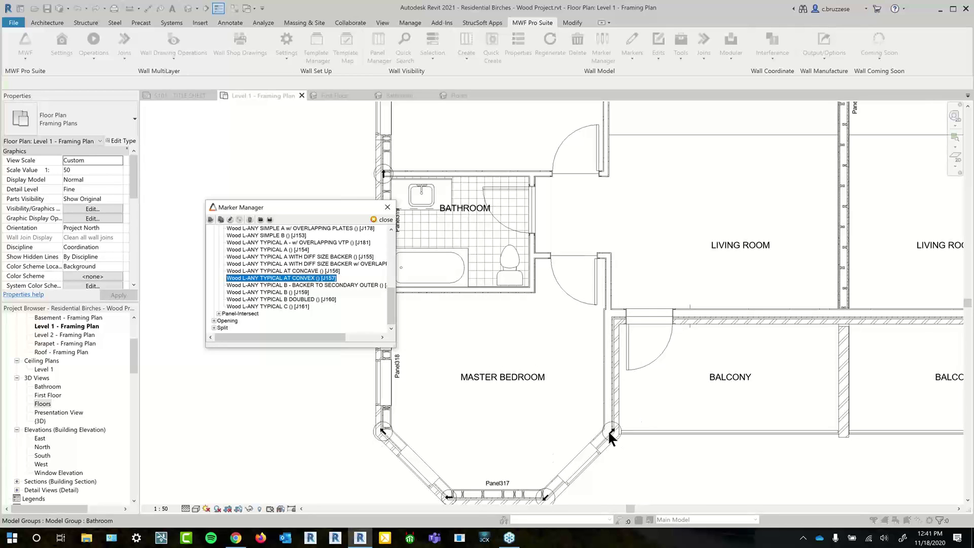
click(386, 208)
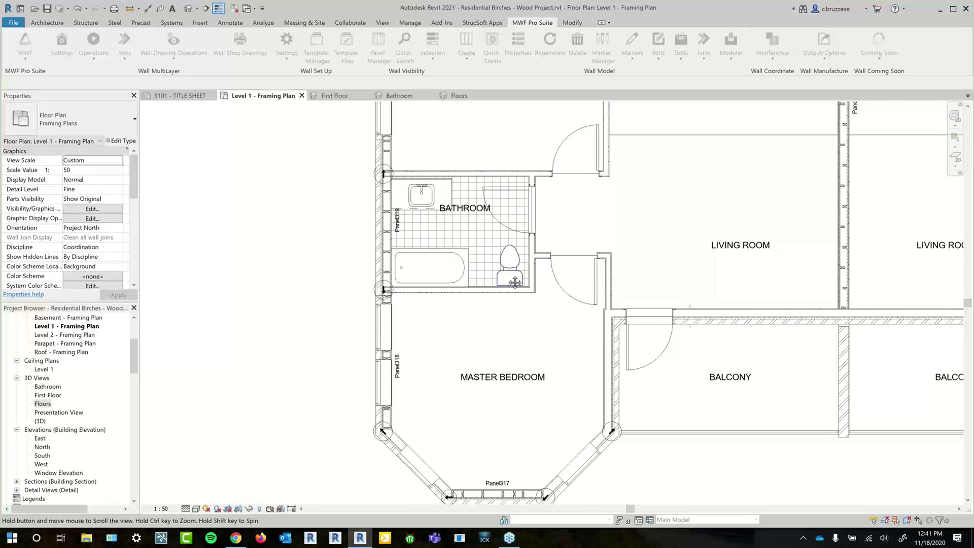
Start a panel join between the bathroom's door wall and master bedroom partition, choosing the second matching Corner signature.
scroll(513, 242, up, 3)
click(519, 335)
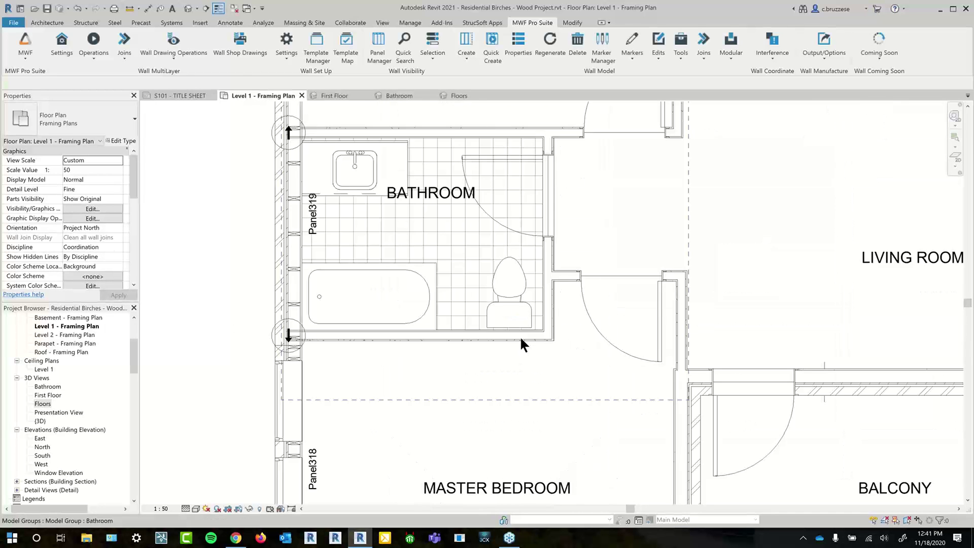
ctrl+click(547, 316)
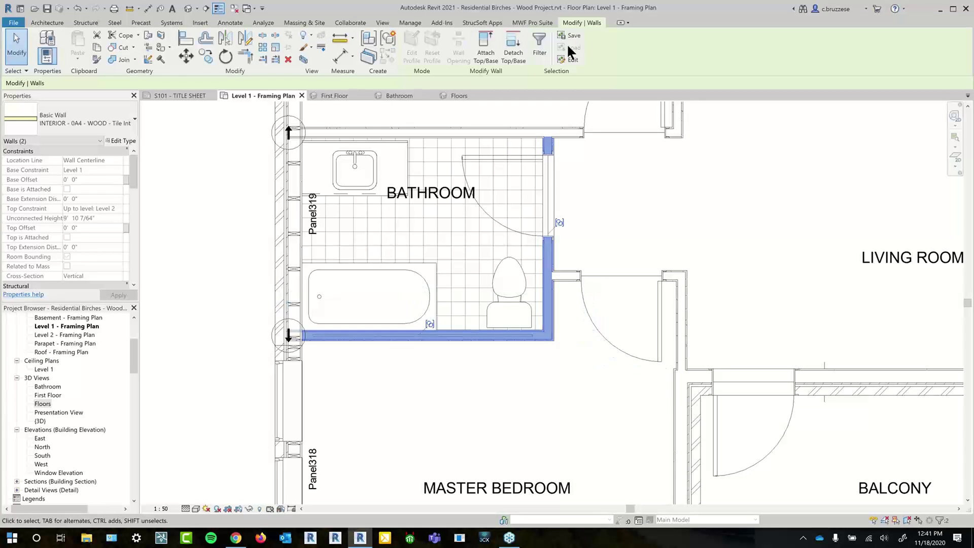
click(532, 22)
click(704, 49)
click(694, 75)
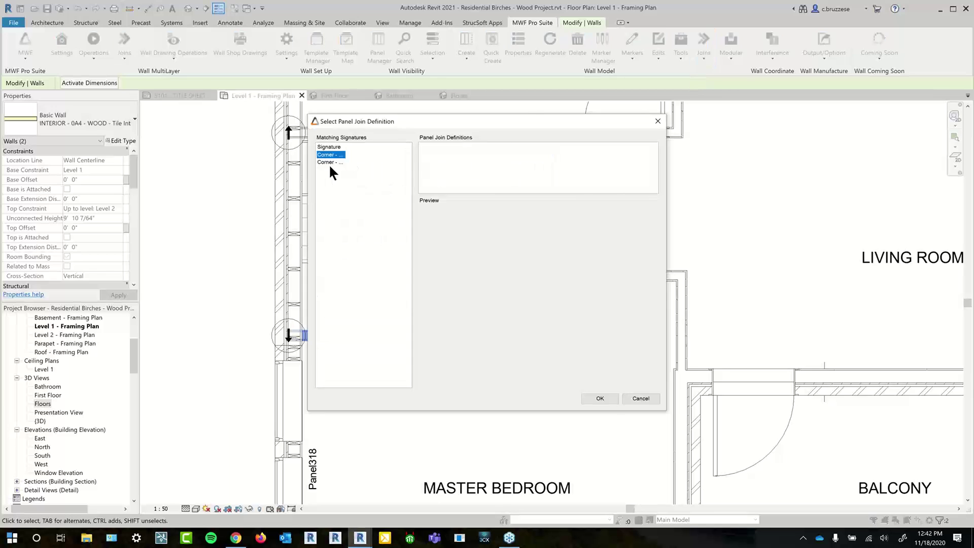
click(329, 164)
drag(504, 119, 778, 125)
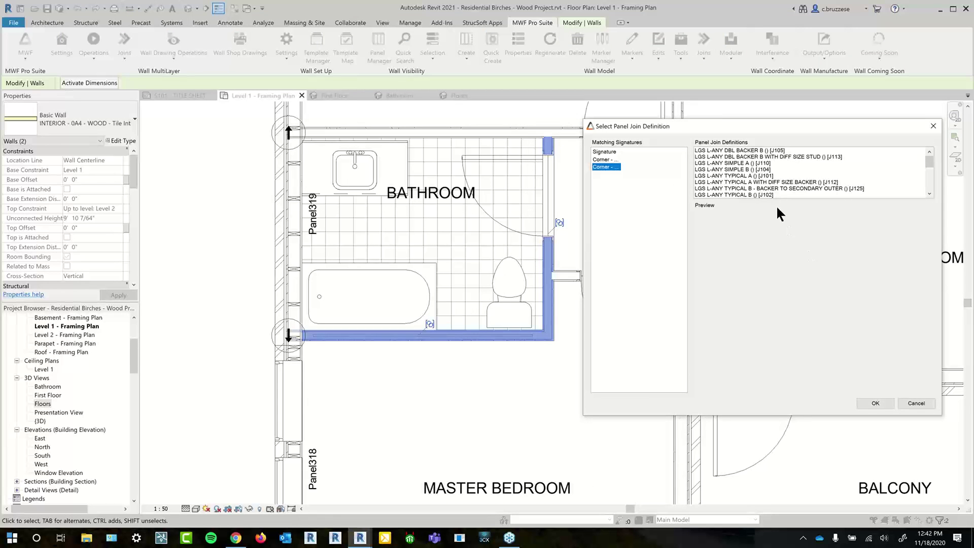
Compare the previews of the Wood L-ANY join definitions, including the DBL BACKER, SIMPLE, OVERLAPPING VTP and TYPICAL B DOUBLED variants.
scroll(841, 187, down, 2)
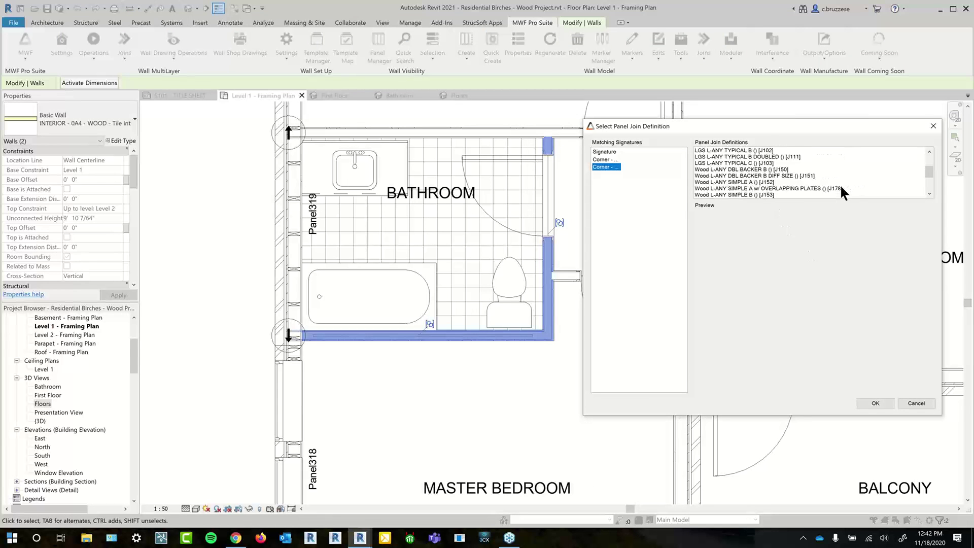
click(781, 170)
key(Down)
key(Down)
key(Down)
key(Down)
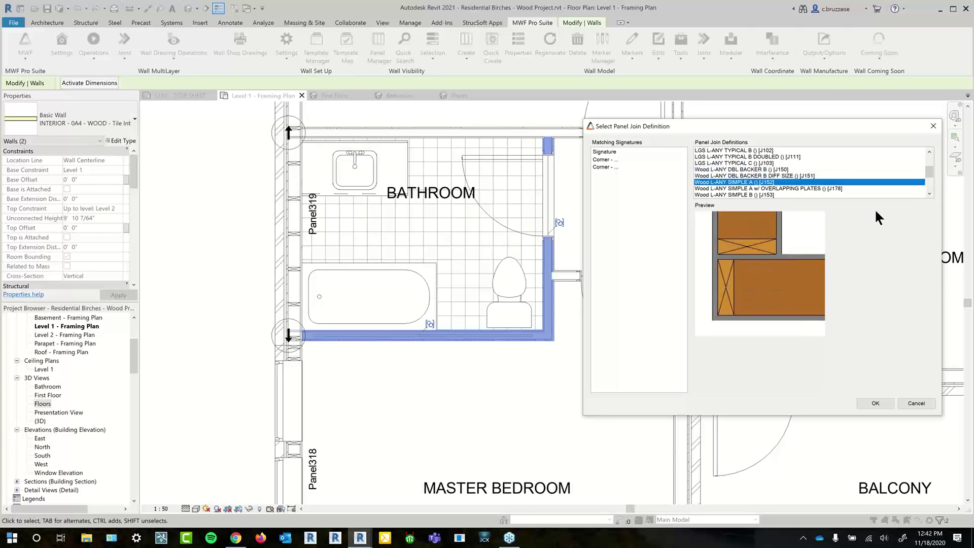
key(Down)
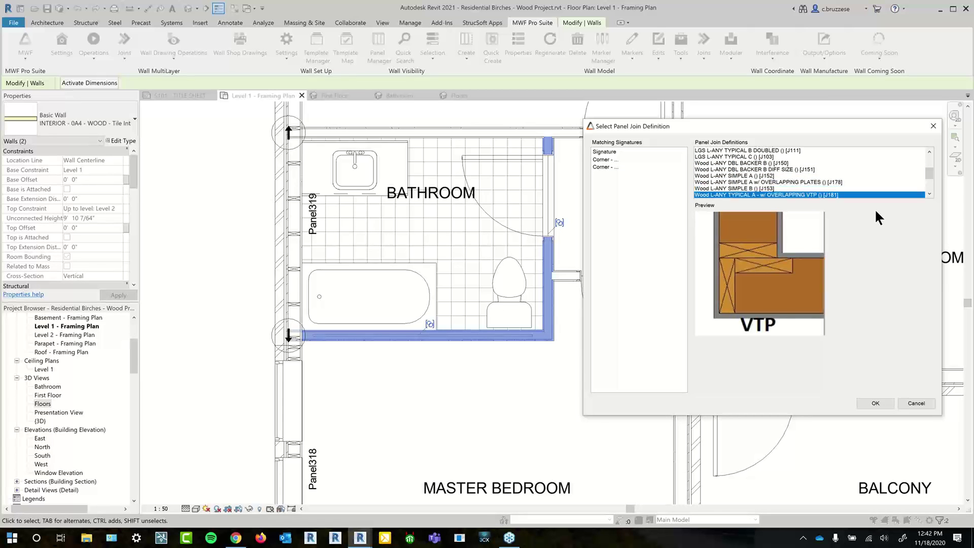
click(754, 189)
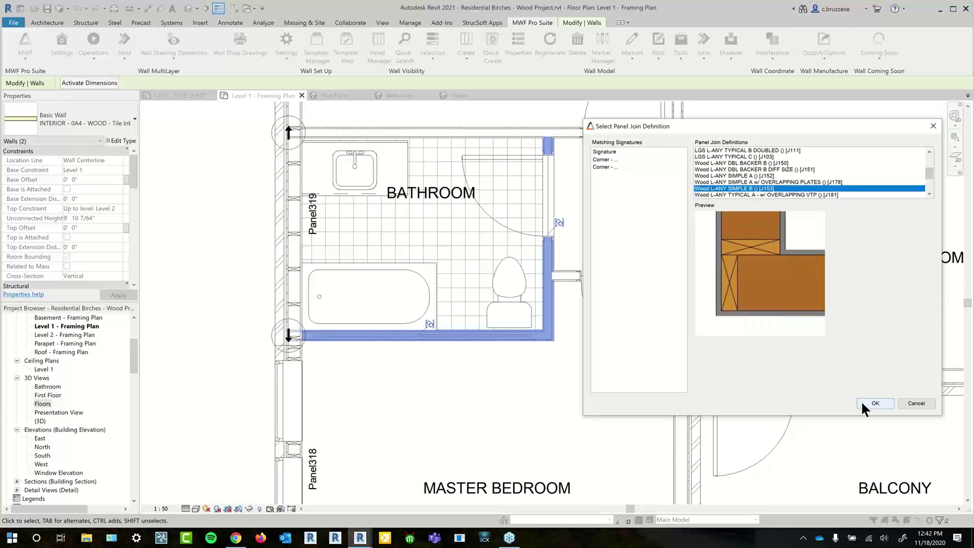
click(833, 195)
scroll(811, 187, down, 2)
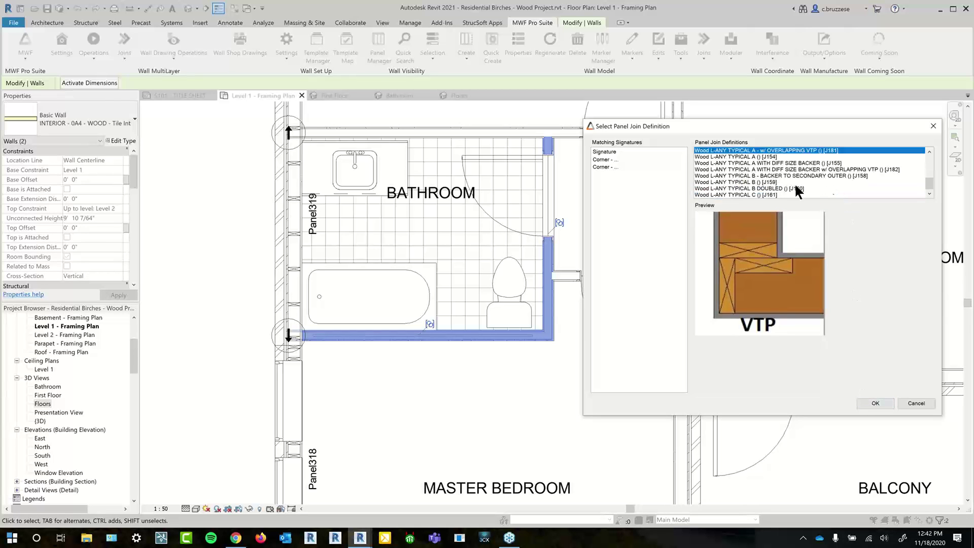
click(786, 189)
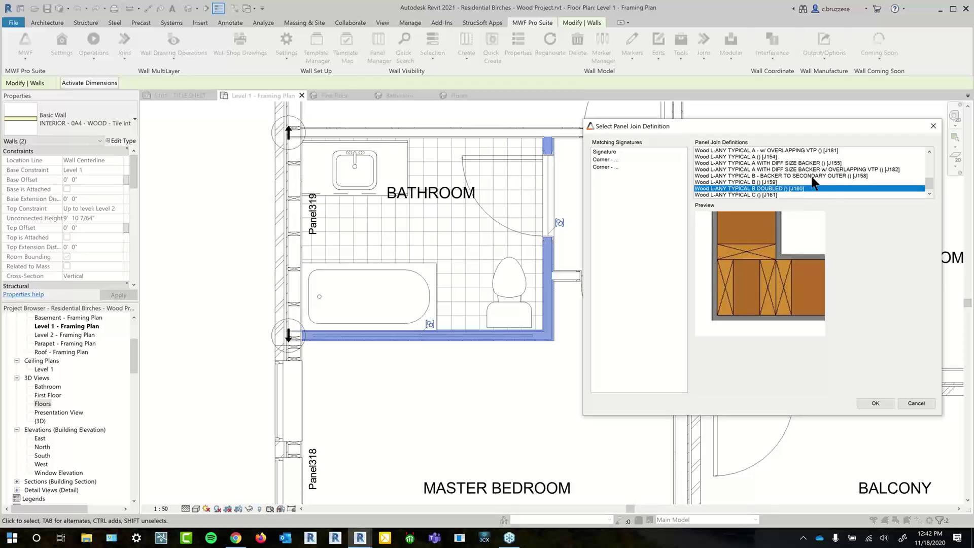
Apply Wood L-ANY TYPICAL A WITH DIFF SIZE BACKER [J155] to the corner and frame both bathroom walls with Quick Create.
click(825, 162)
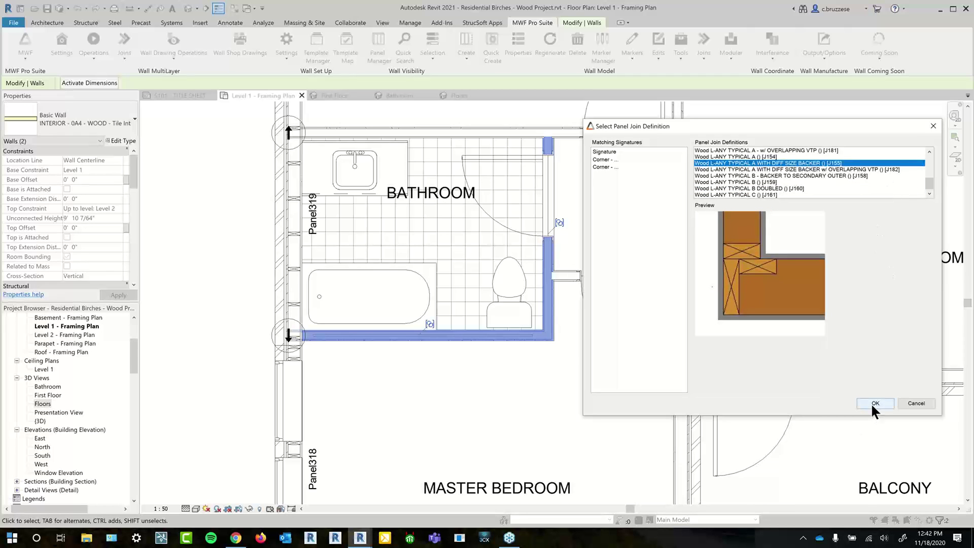
key(Return)
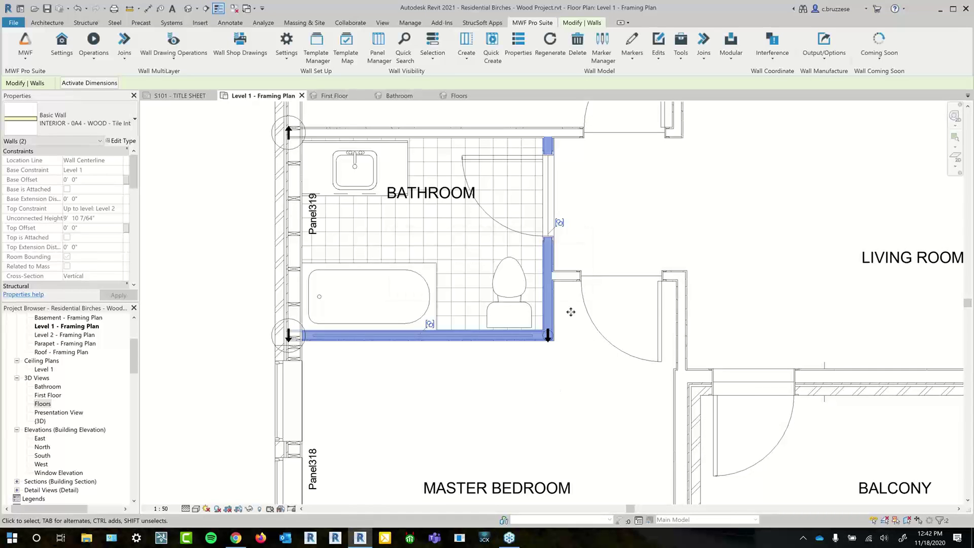
click(492, 48)
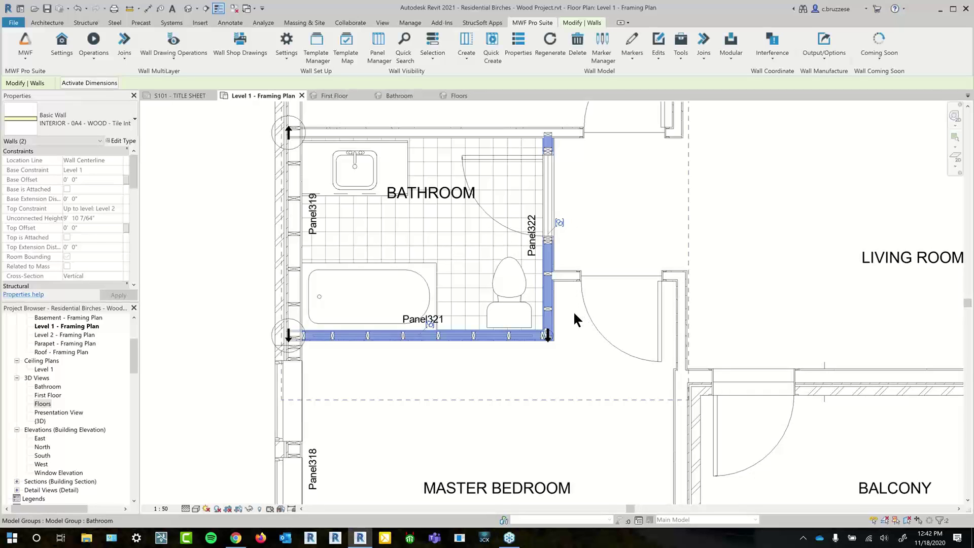
Temporarily hide the panel join markers to inspect the studs at the corner beside the toilet, and dismiss the save reminder.
scroll(565, 355, up, 5)
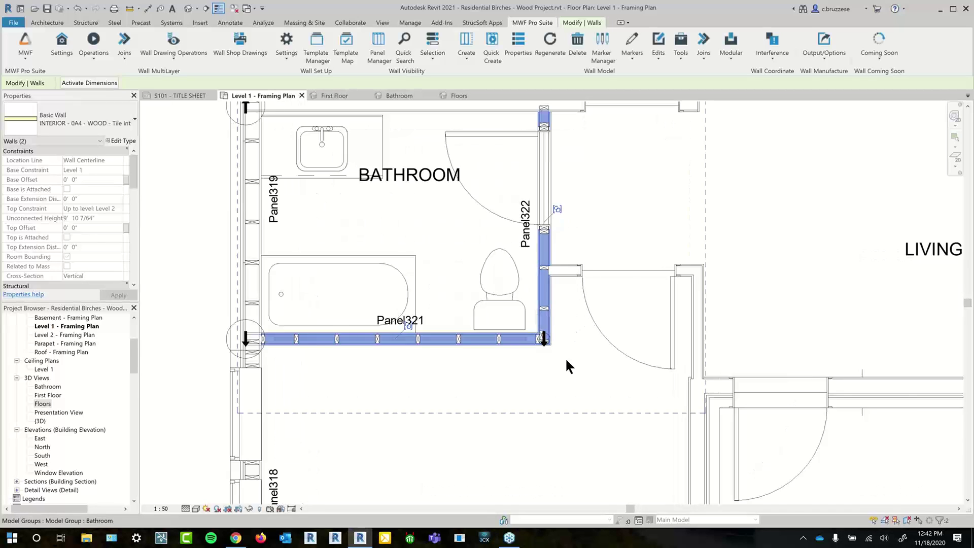
scroll(530, 332, up, 2)
click(538, 329)
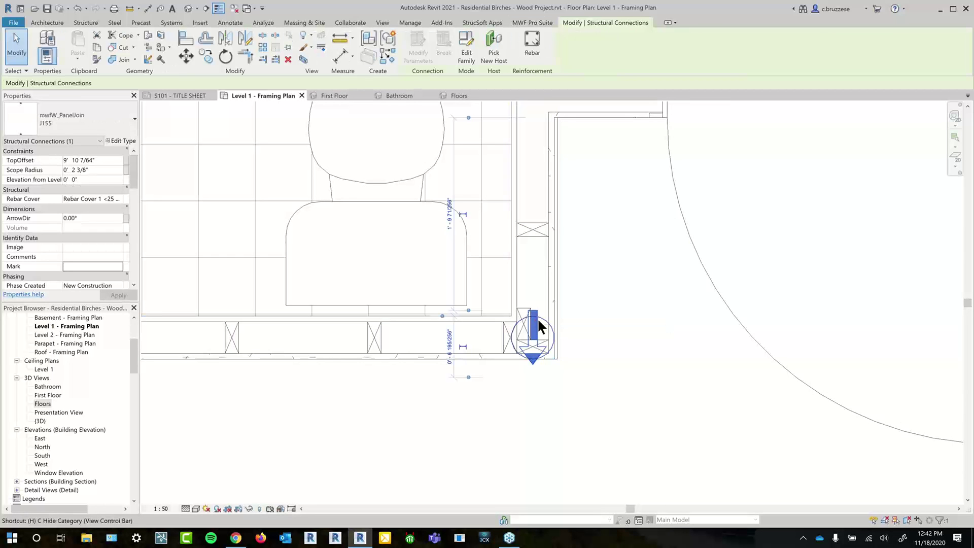
key(h)
key(h)
scroll(570, 389, down, 2)
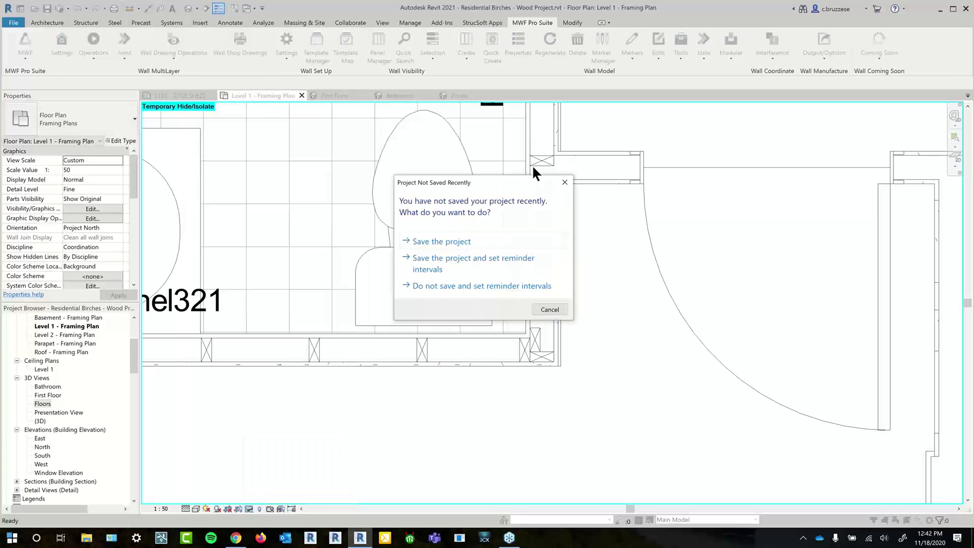
click(564, 182)
scroll(608, 343, down, 2)
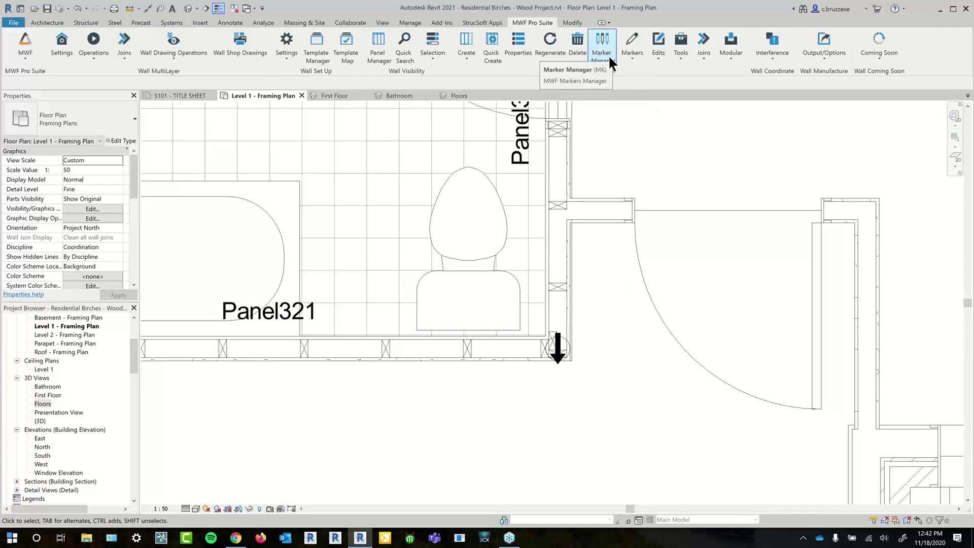
scroll(660, 214, down, 1)
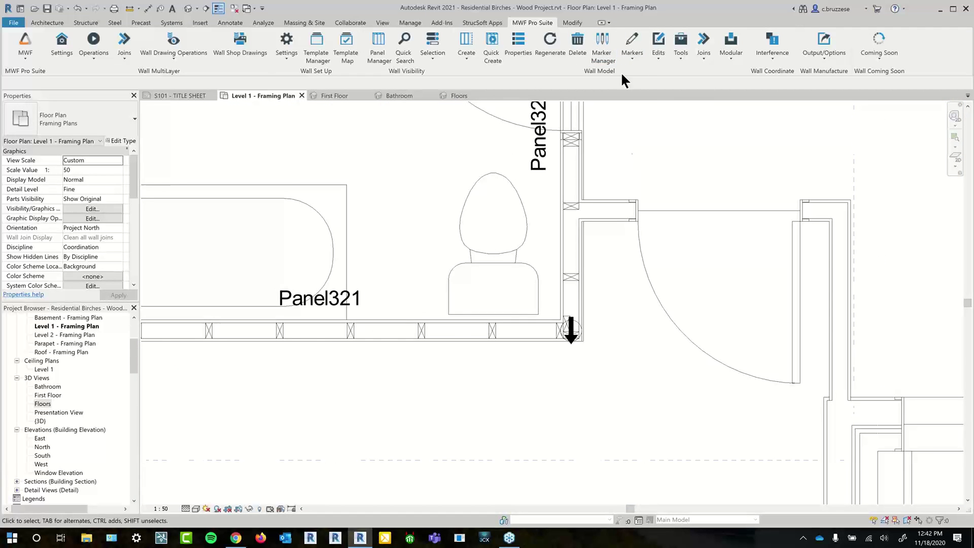
Open the Wood PanelsAutoJoin rule set from the project rule sets in Marker Manager.
click(607, 56)
click(209, 228)
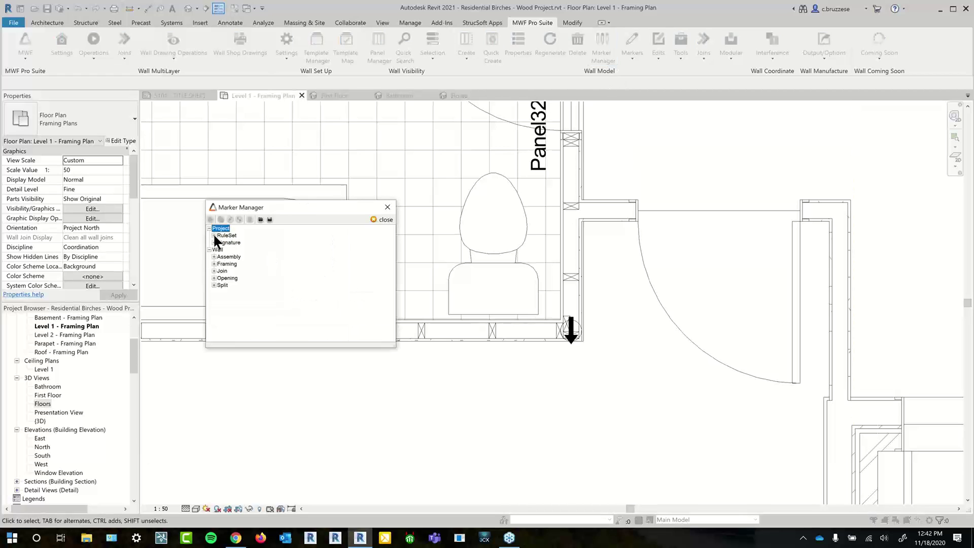
click(213, 236)
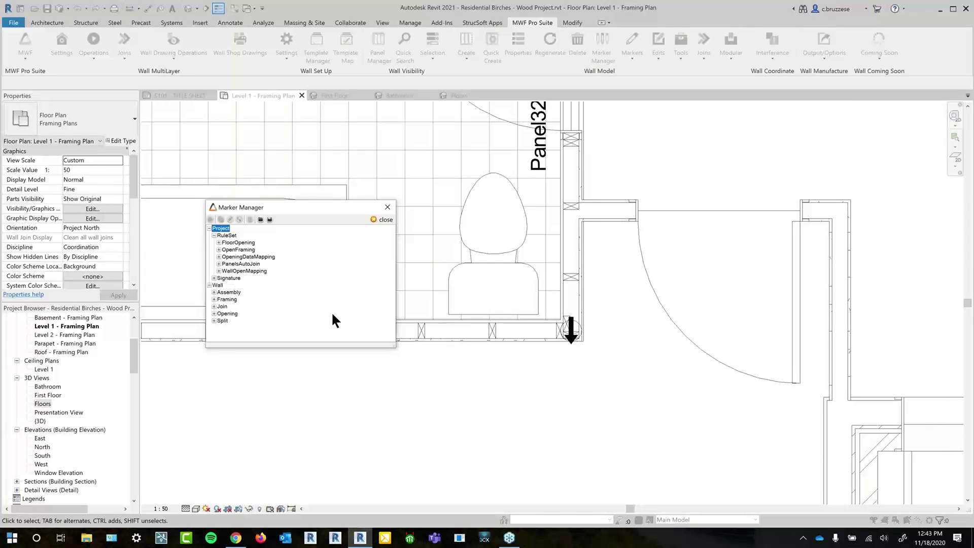
click(218, 263)
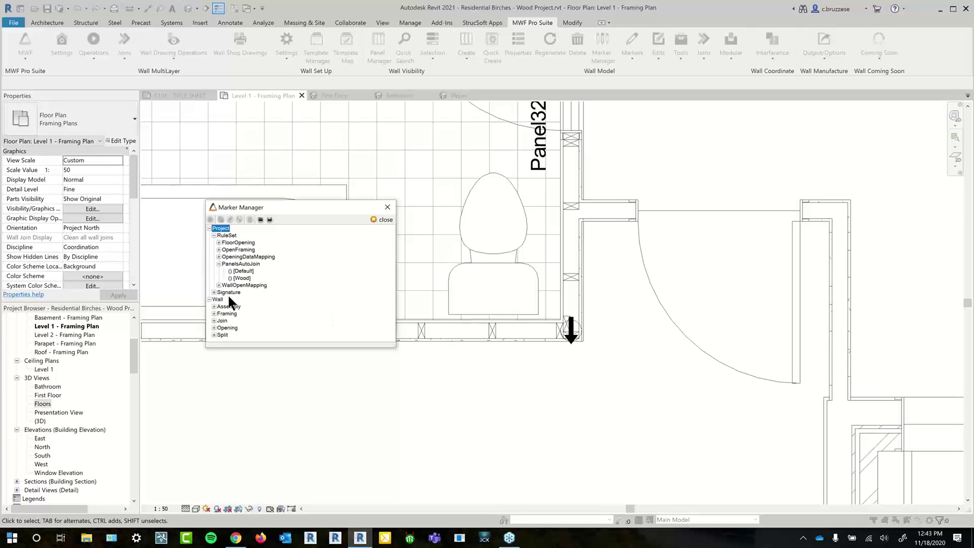
double_click(239, 278)
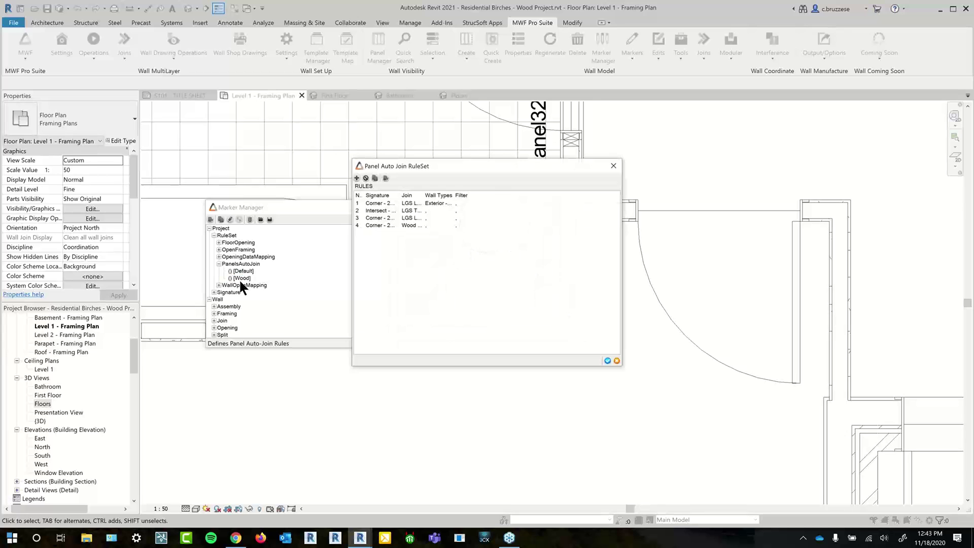
Review the first Corner - 2W - Any - Convex rule's join criteria and definition, and close Marker Manager.
drag(399, 195, 446, 202)
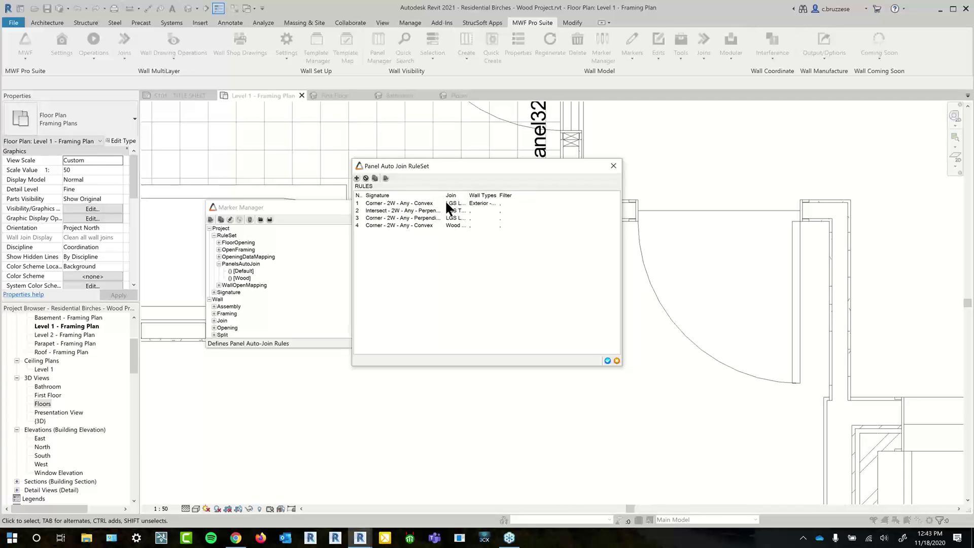
double_click(431, 203)
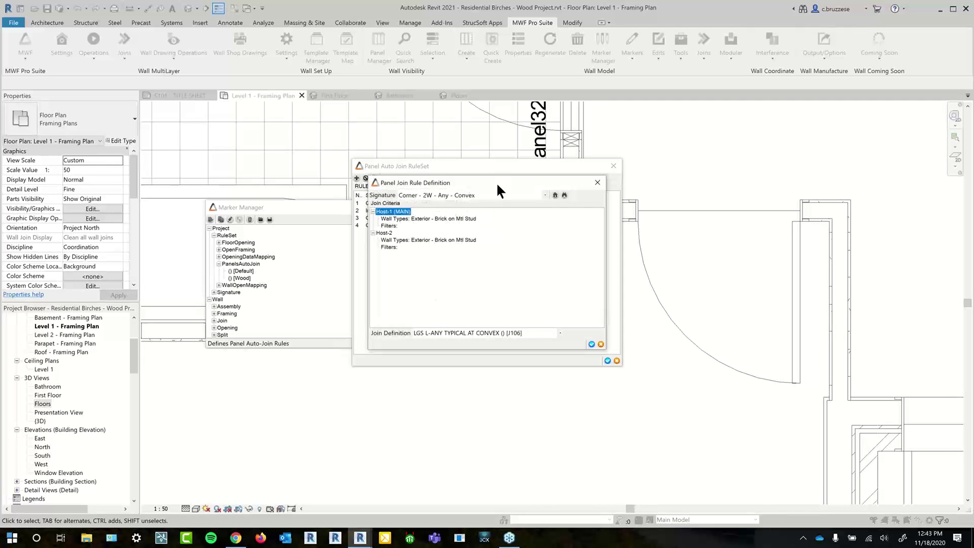
drag(496, 182, 500, 204)
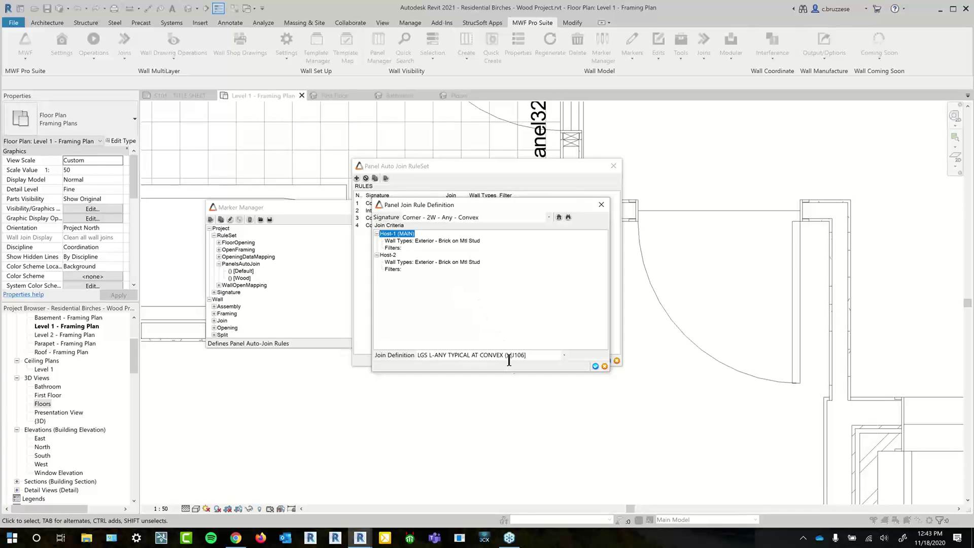
click(595, 366)
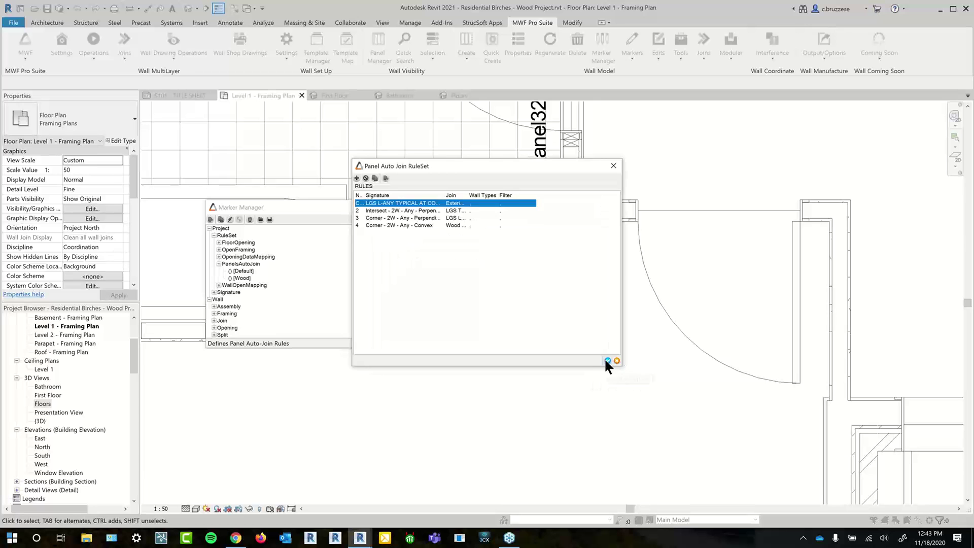
click(604, 358)
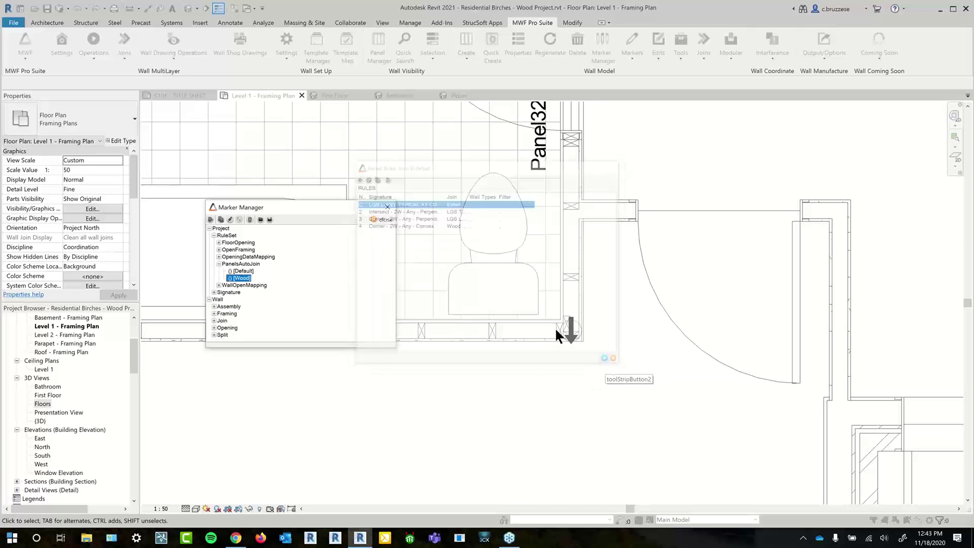
click(382, 220)
Auto-join the bathroom's upper wall, its door wall and the short master bedroom door wall using the Wood rule set.
scroll(390, 229, down, 3)
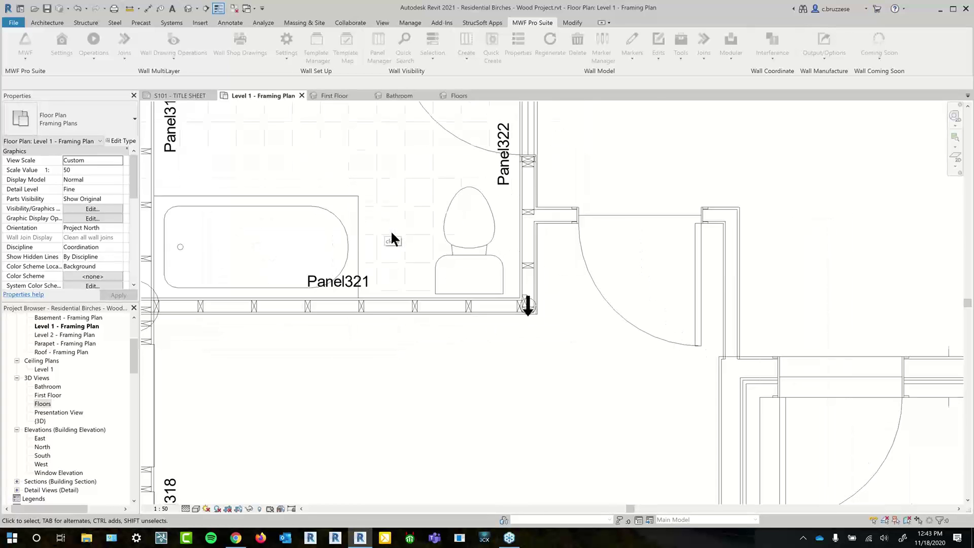
middle_drag(501, 194, 487, 305)
click(502, 330)
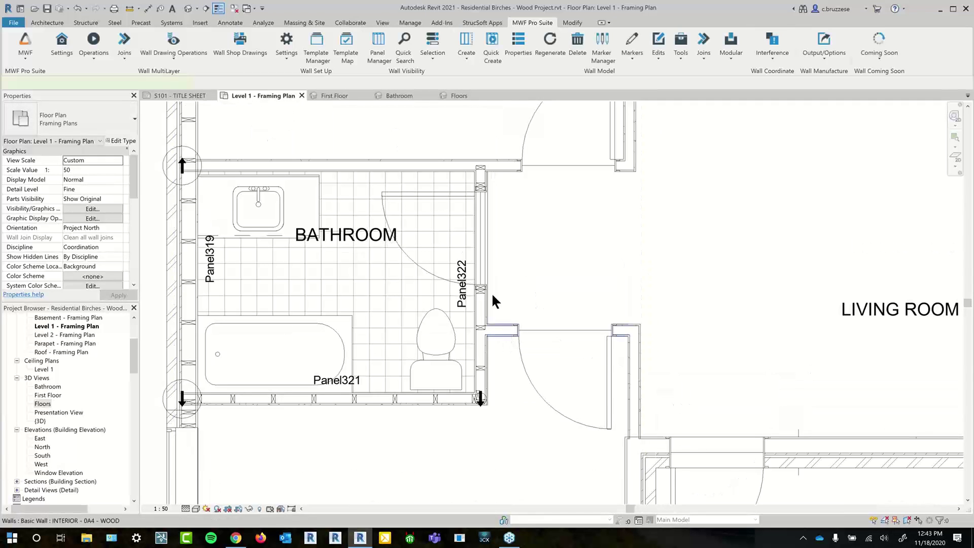
click(473, 168)
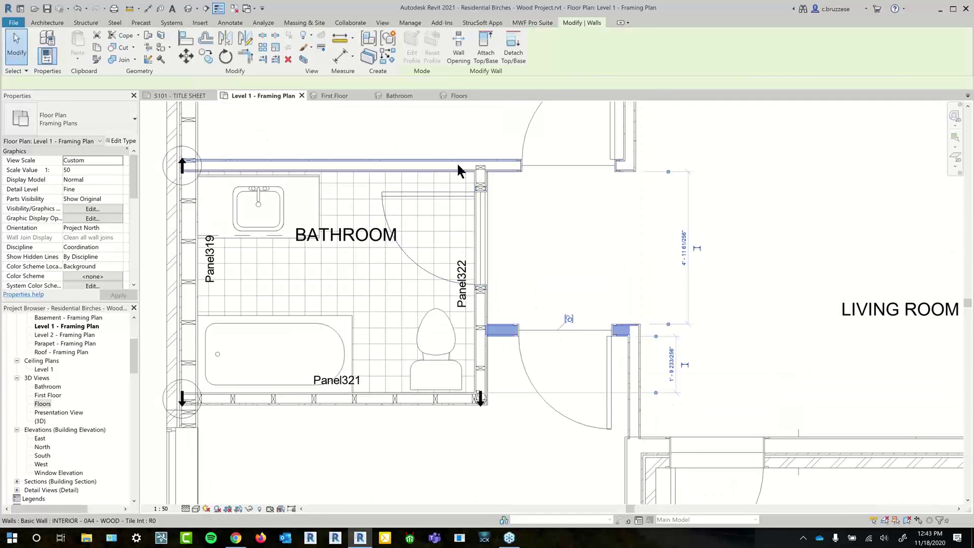
ctrl+click(492, 189)
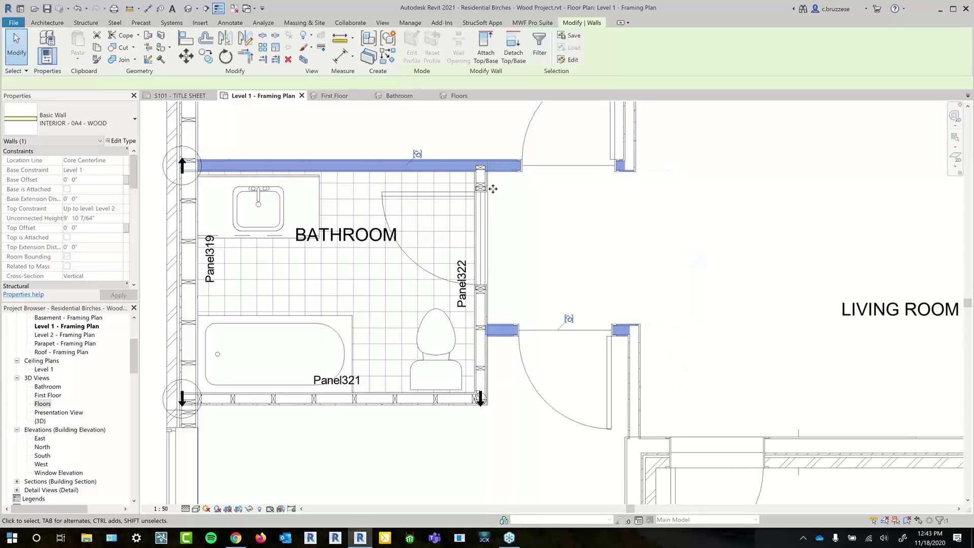
ctrl+click(485, 308)
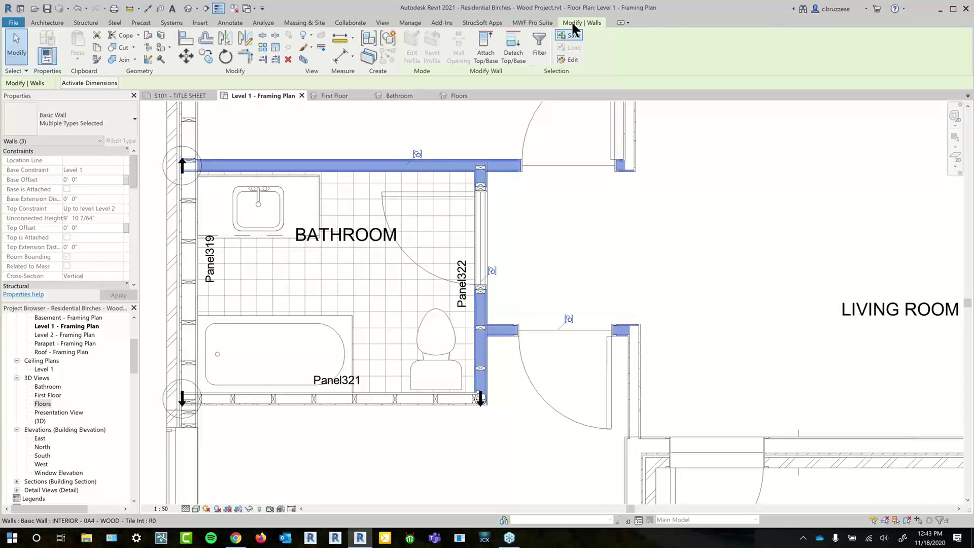
click(532, 23)
click(694, 65)
click(665, 138)
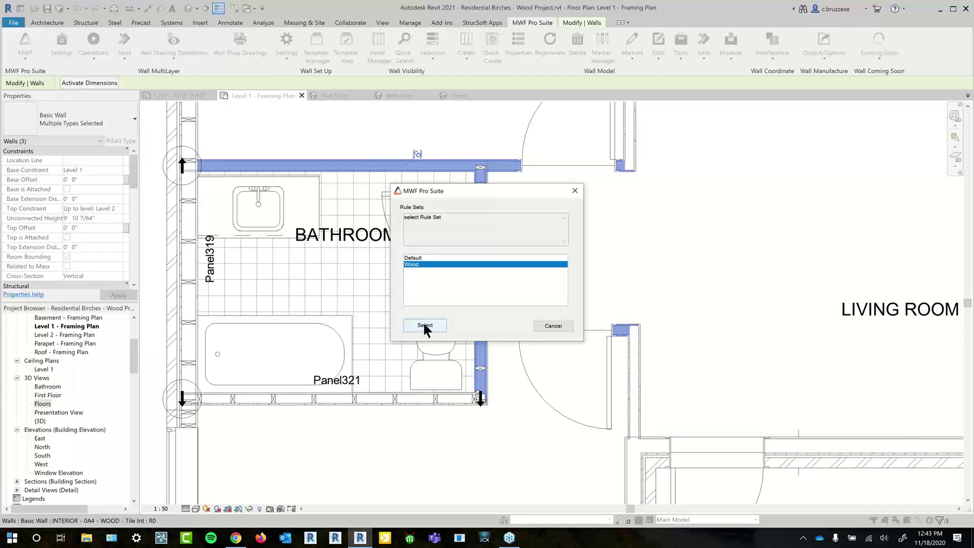
click(424, 323)
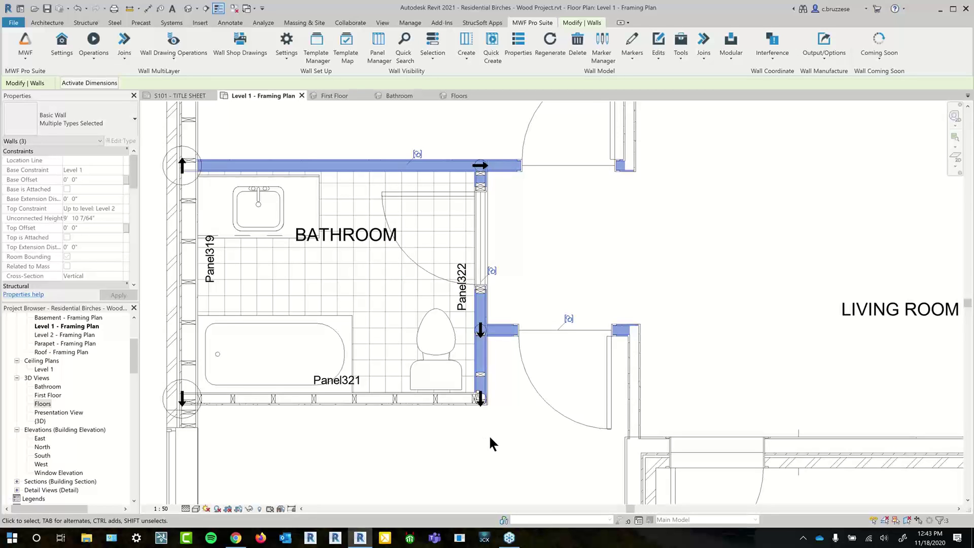
click(491, 443)
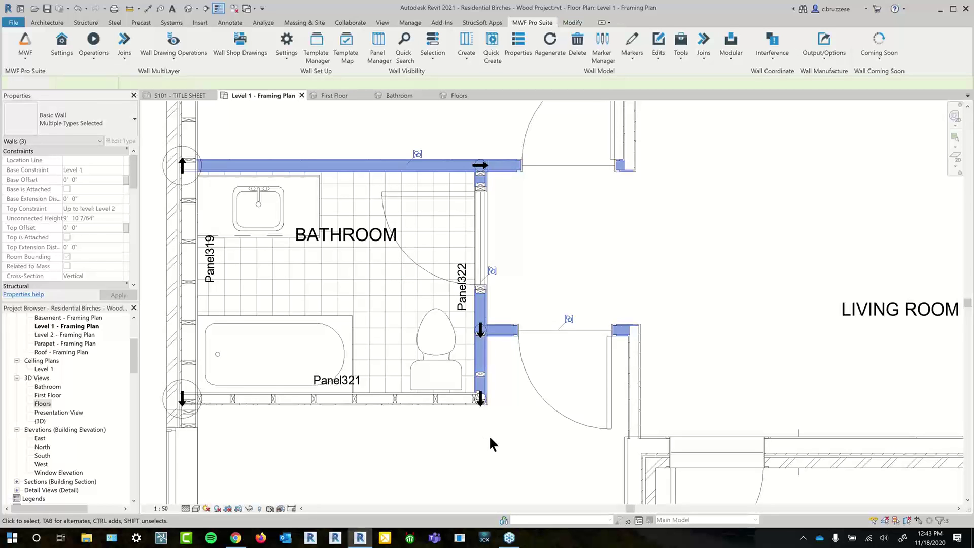
Quick-create wood panels on the bathroom's upper wall and the short master bedroom door wall.
click(507, 333)
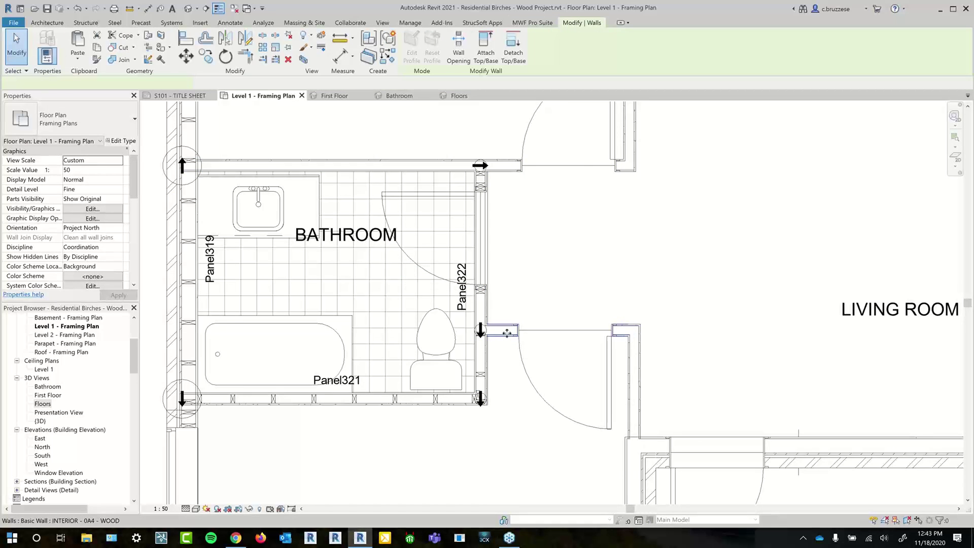
ctrl+click(385, 163)
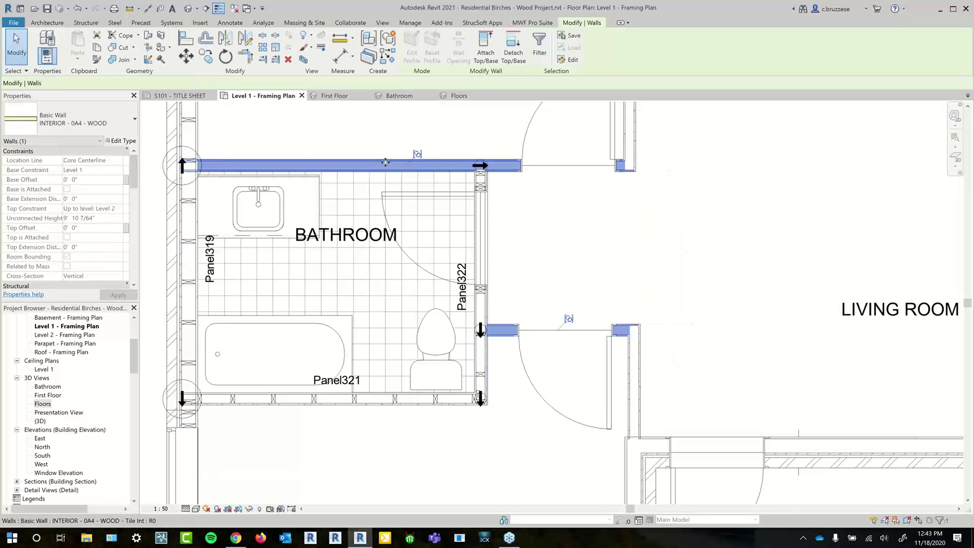
key(q)
key(c)
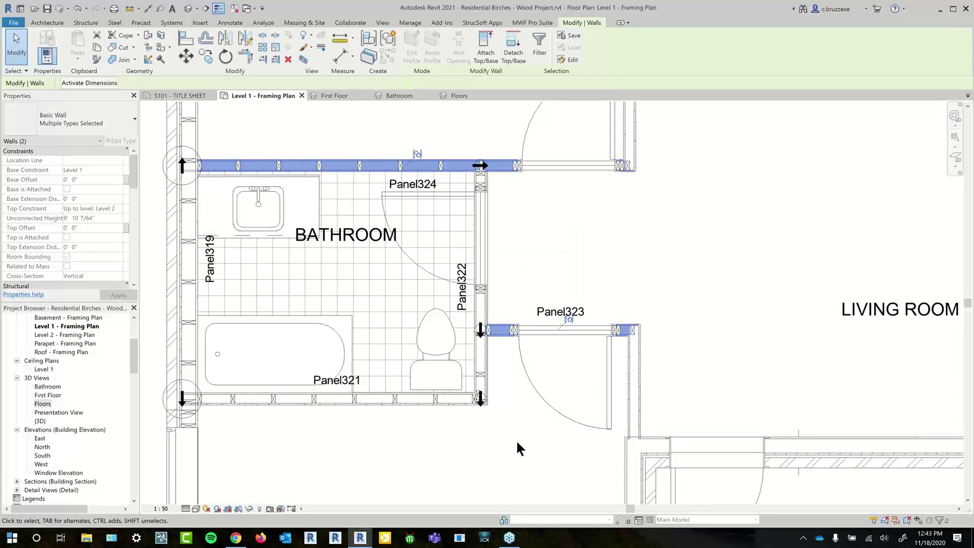
click(508, 453)
scroll(538, 388, down, 2)
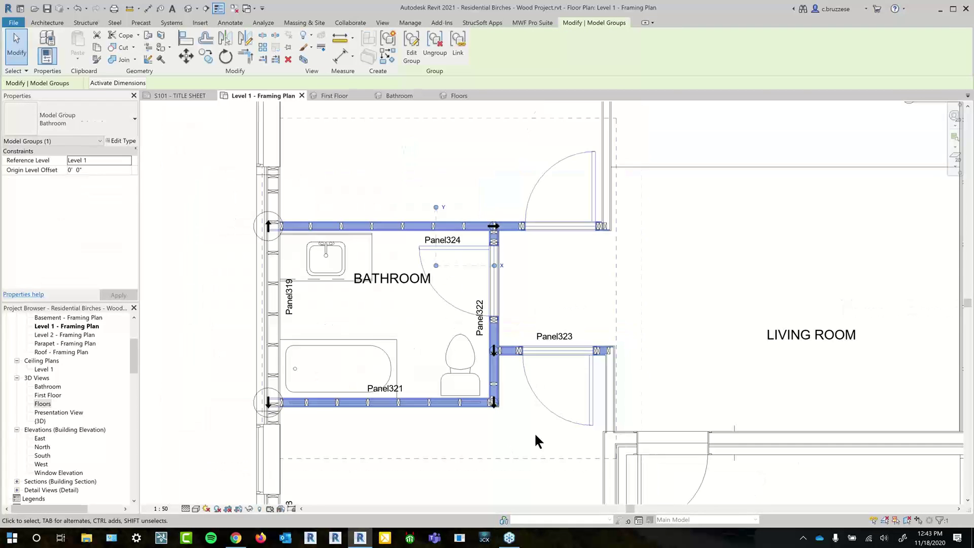
click(639, 373)
Switch to the First Floor 3D view, showing the master bedroom's bay.
scroll(648, 355, down, 2)
middle_drag(647, 340, 639, 322)
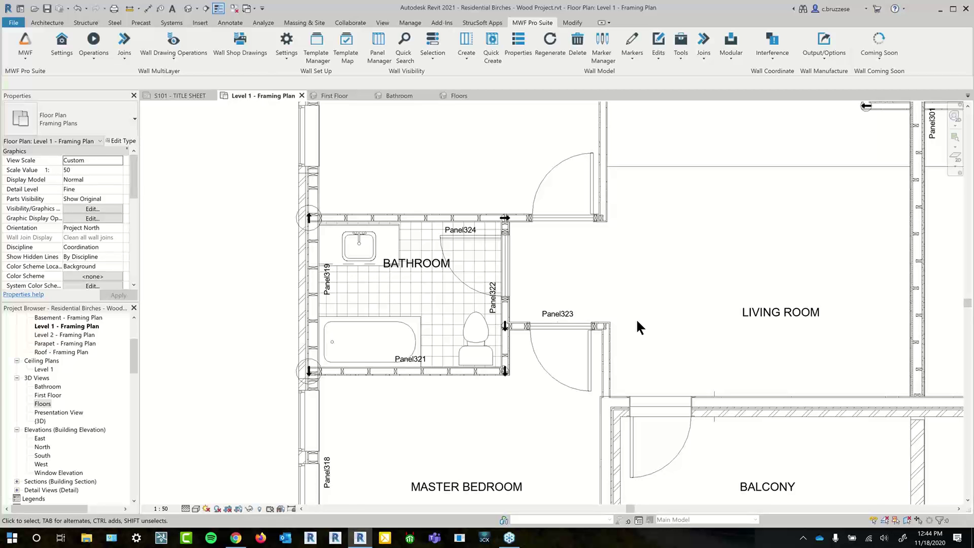
scroll(635, 318, down, 1)
middle_drag(503, 376, 495, 322)
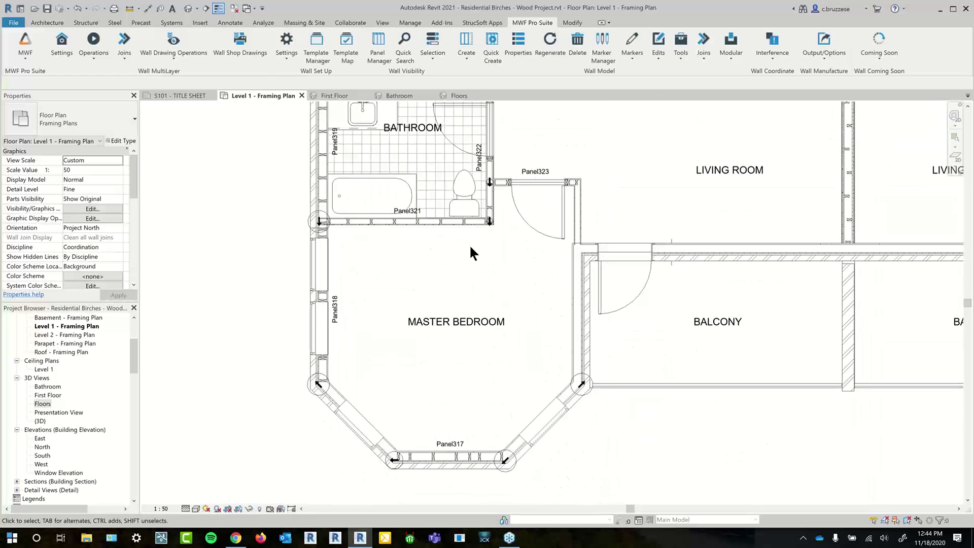
click(348, 94)
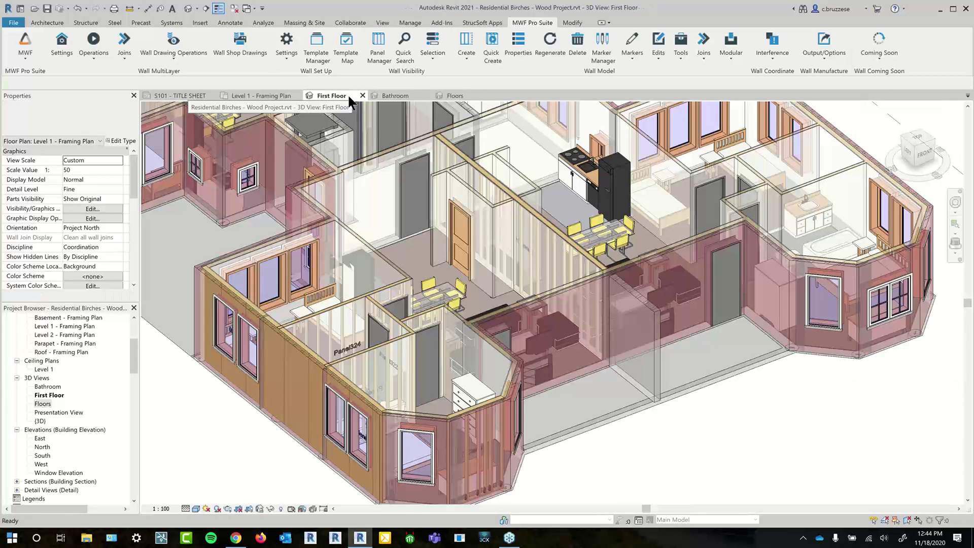
middle_drag(410, 446, 425, 367)
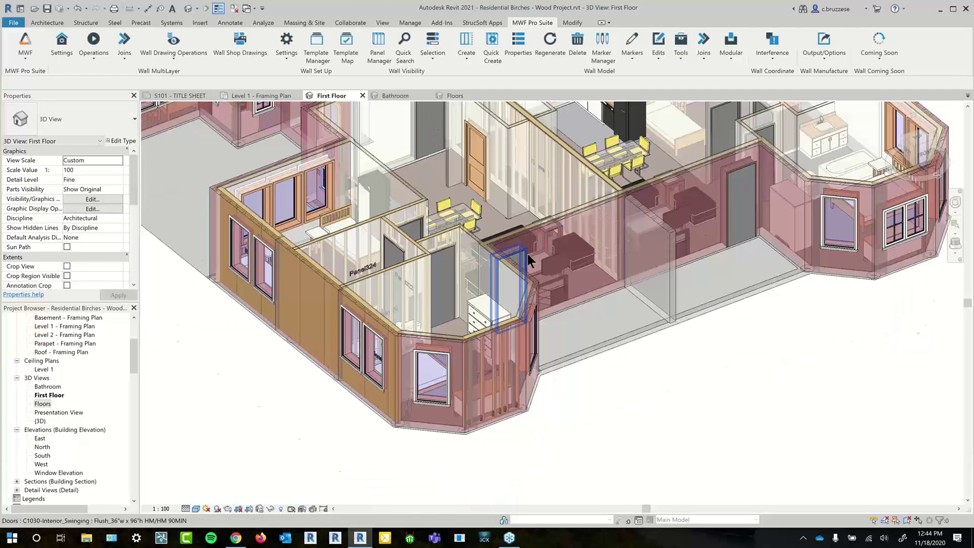
List the single wall opening definitions in Marker Manager.
click(612, 47)
drag(256, 212, 704, 201)
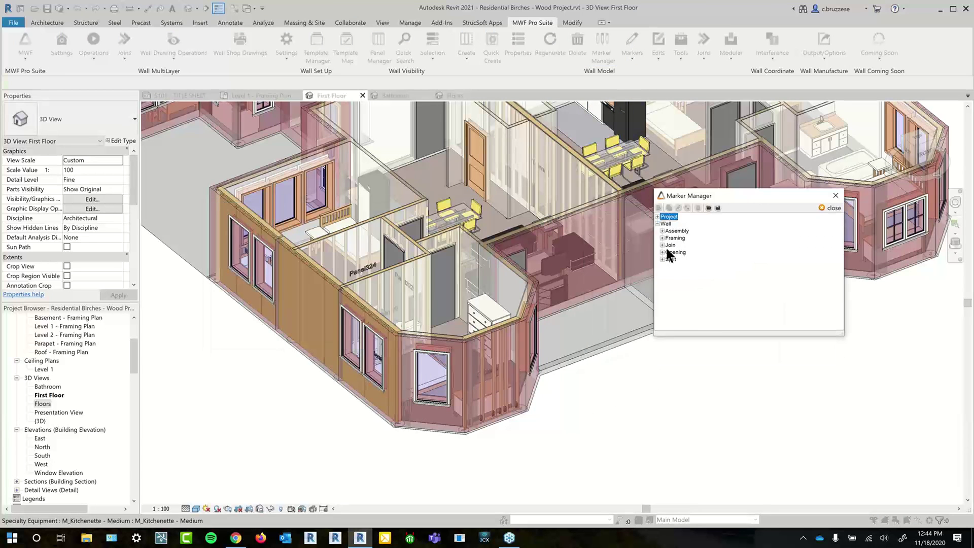
click(675, 252)
click(661, 252)
click(666, 261)
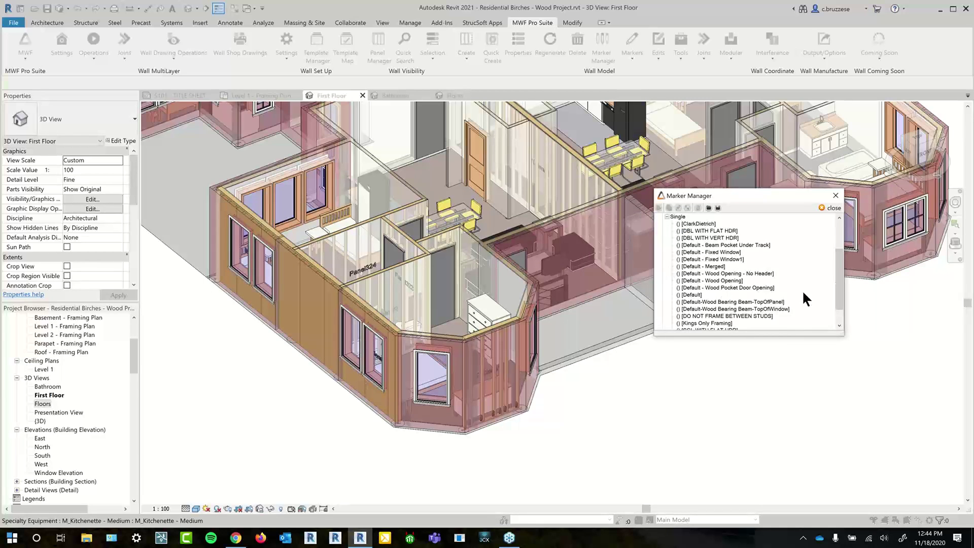
Review the WoodBearingBeam-Simple and WoodBearingBeam-TopOfWindow opening settings, and close Marker Manager.
click(758, 287)
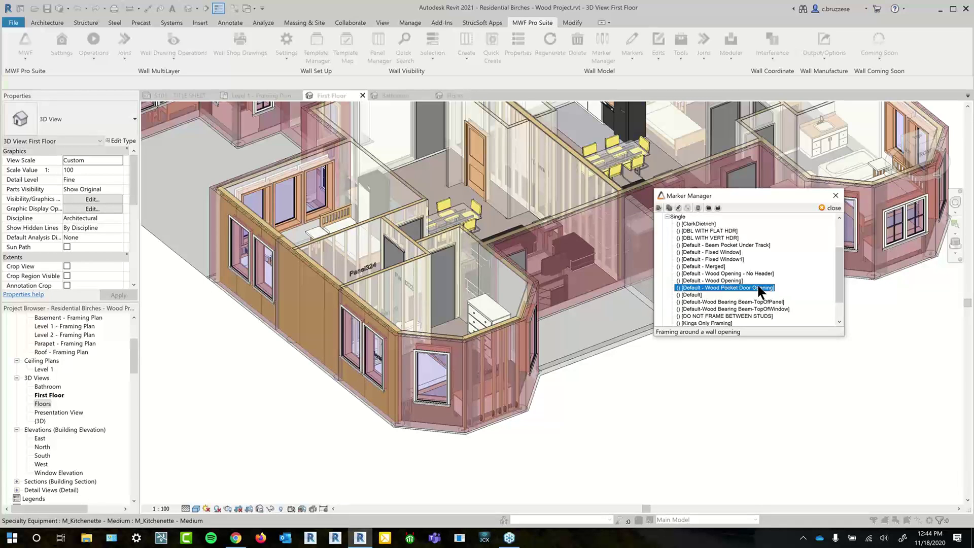
double_click(759, 287)
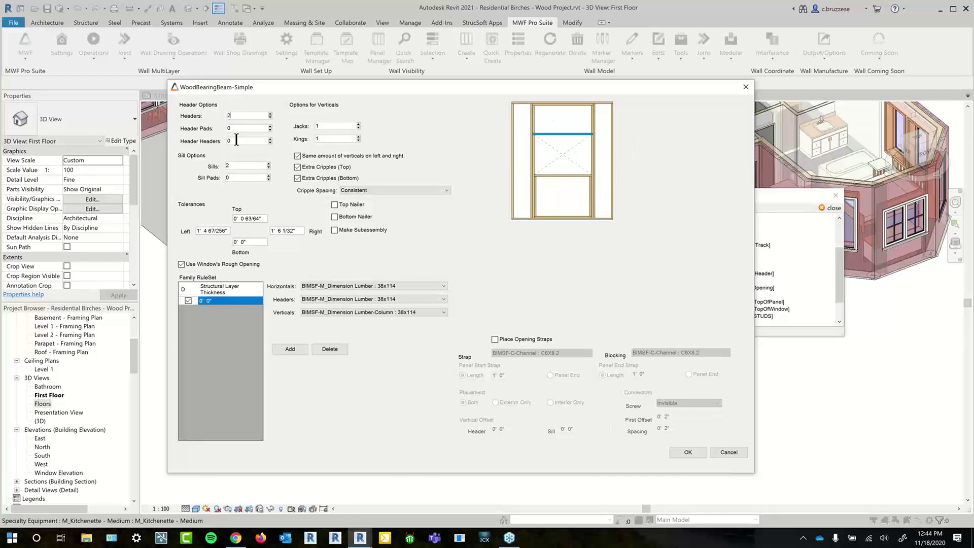
key(Tab)
click(694, 452)
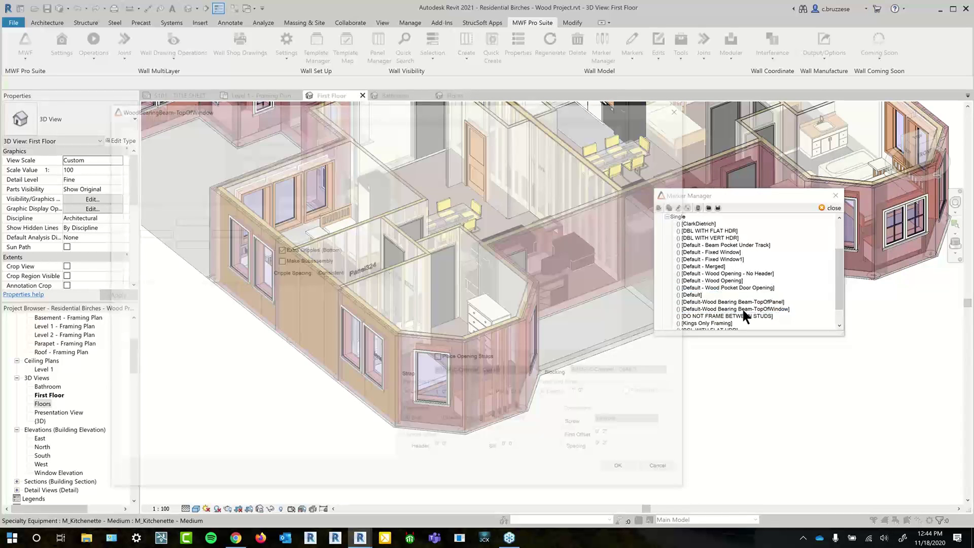
double_click(743, 309)
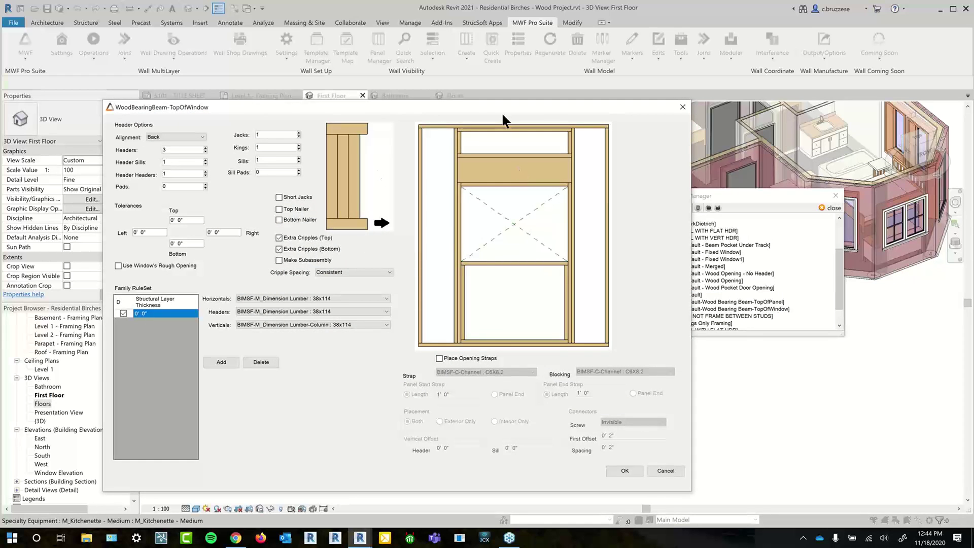
drag(583, 107, 677, 97)
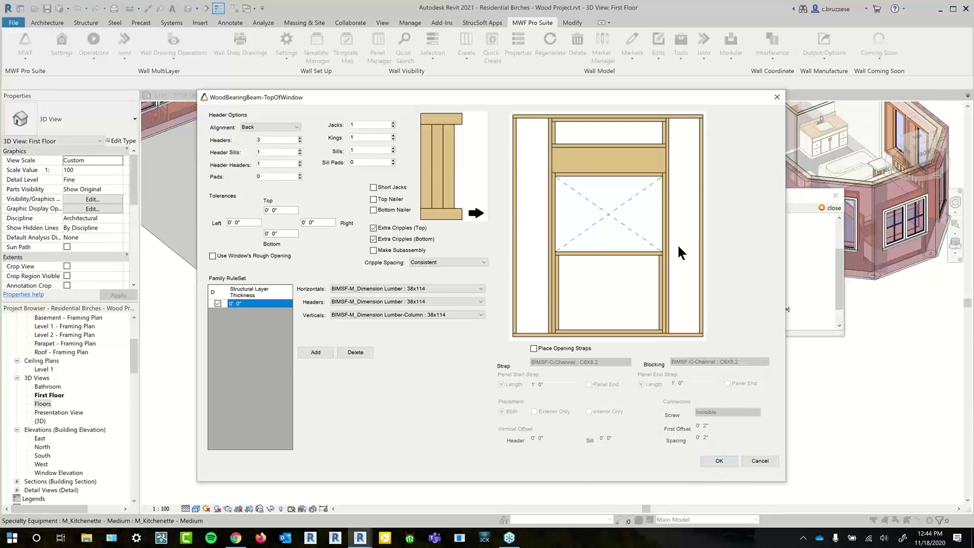
click(716, 462)
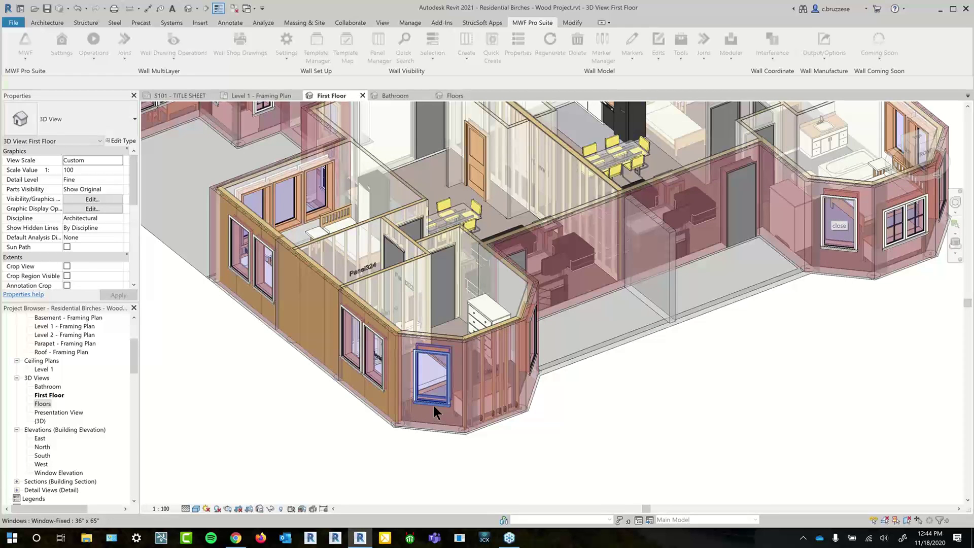
Assign the Default-Wood Bearing Beam-TopOfWindow framing type to the two fixed windows in the bay's angled walls.
scroll(454, 412, up, 2)
scroll(455, 412, up, 1)
shift+middle_drag(602, 445, 312, 451)
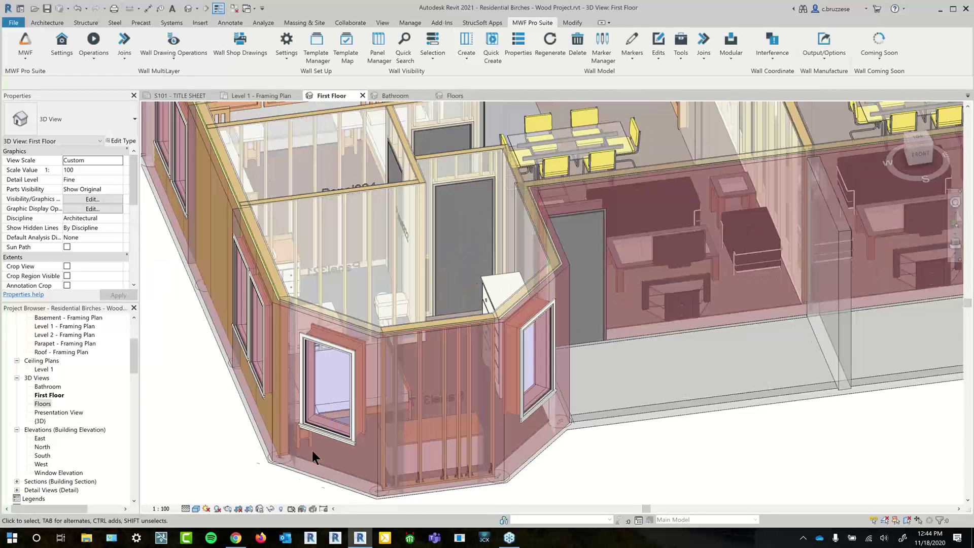
click(325, 436)
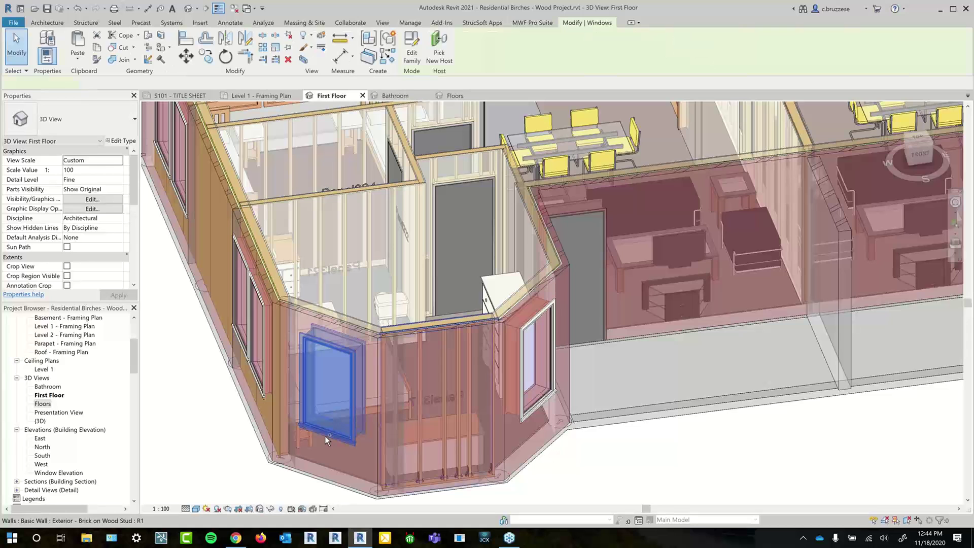
ctrl+click(558, 349)
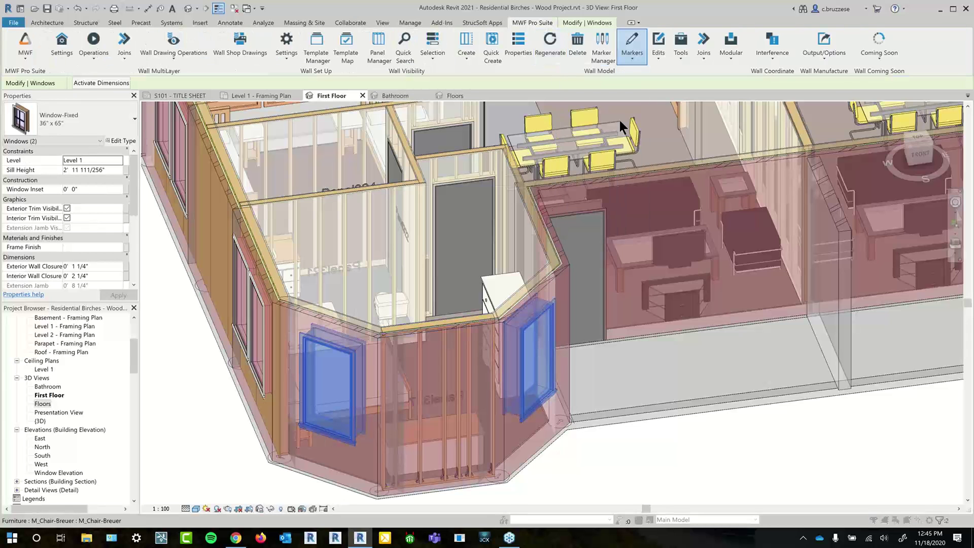
click(568, 205)
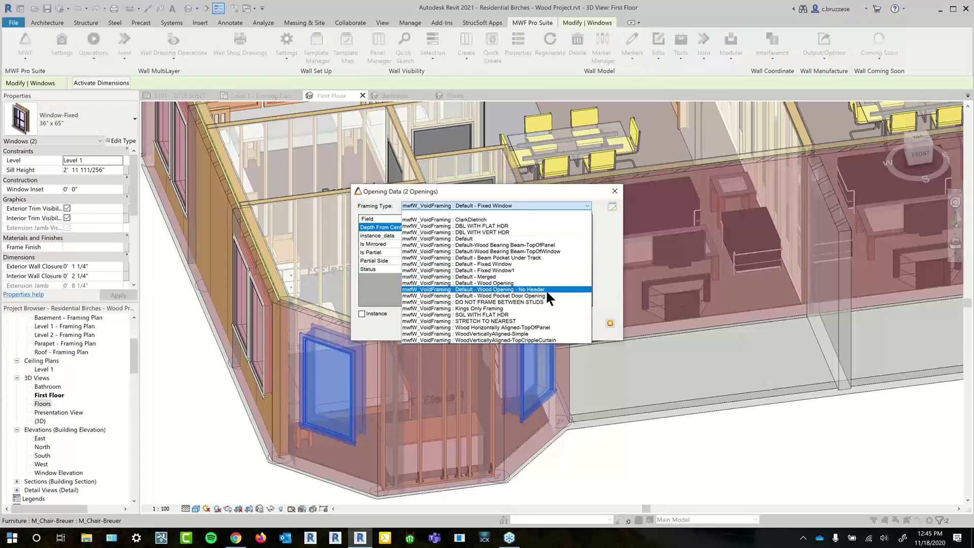
click(550, 250)
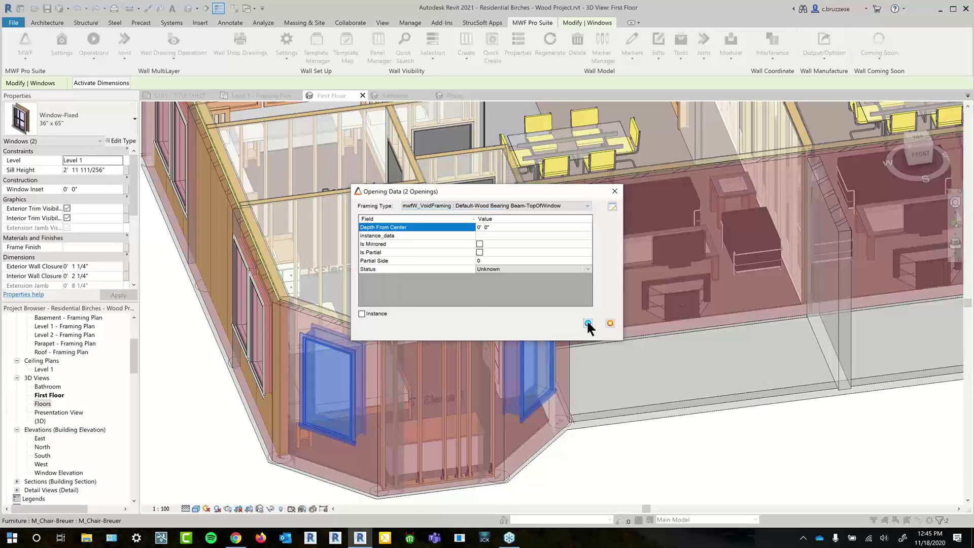
click(587, 319)
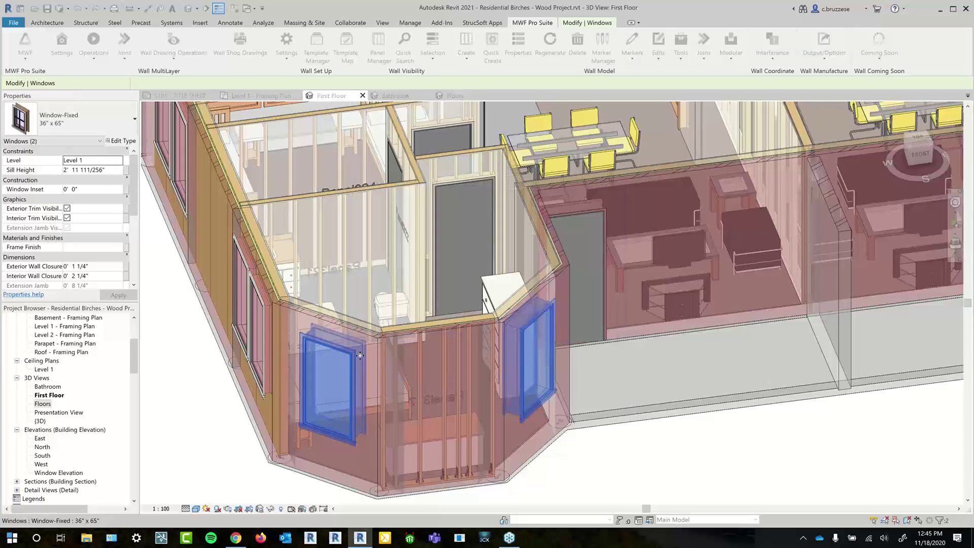
Quick-create wood panels on the bay's two angled exterior walls and inspect the framing around their windows.
click(532, 292)
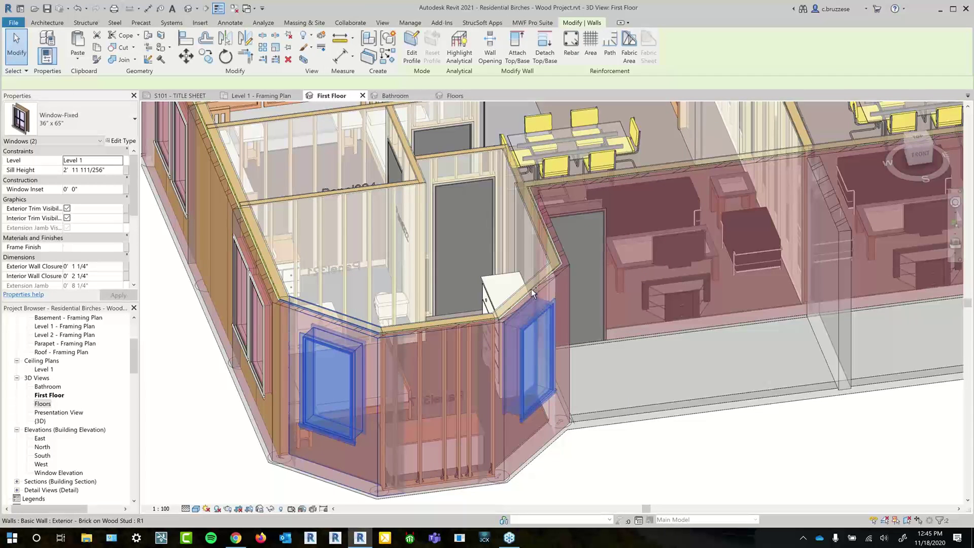
ctrl+click(532, 292)
key(q)
key(c)
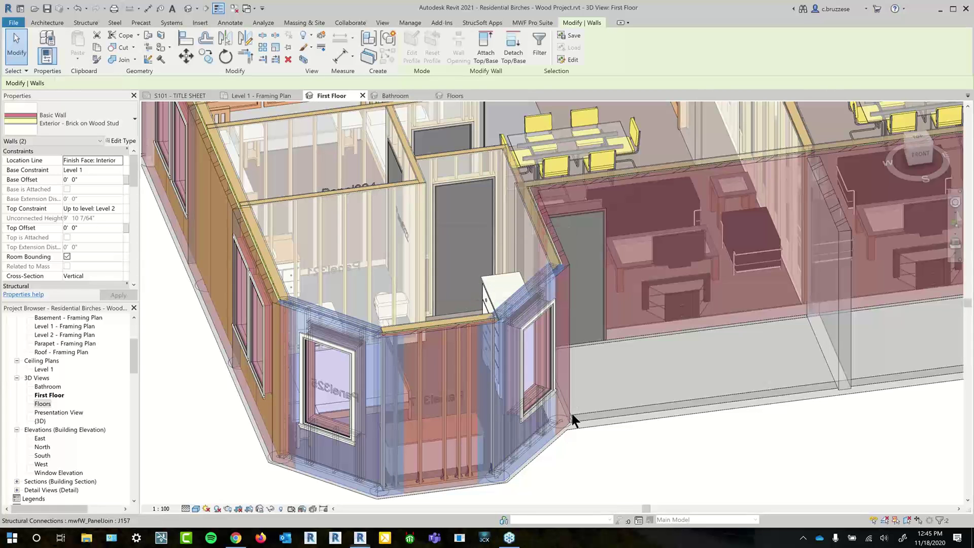
scroll(304, 396, up, 2)
scroll(305, 396, up, 1)
shift+middle_drag(441, 431, 500, 380)
Open the Default WallOpenMapping rule set from the project rule sets in Marker Manager.
click(544, 23)
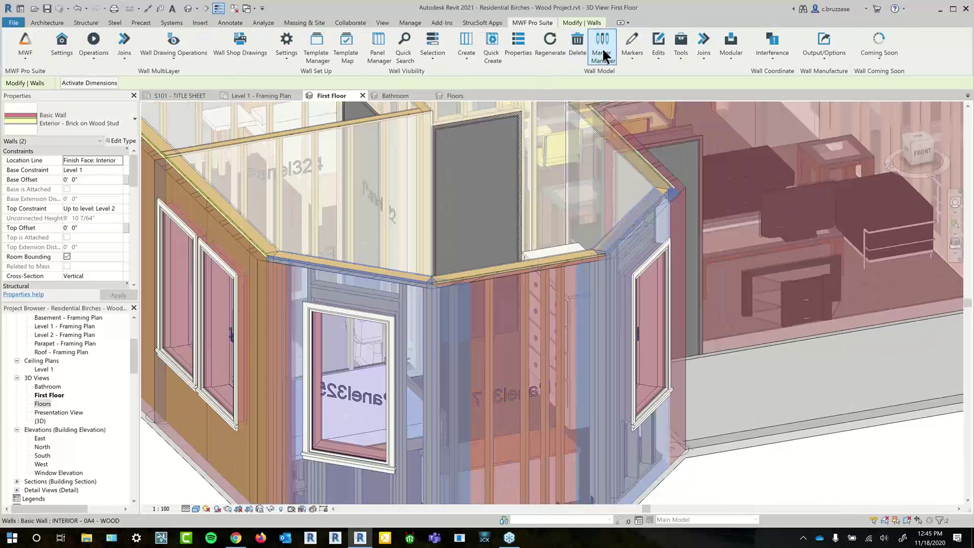
click(603, 51)
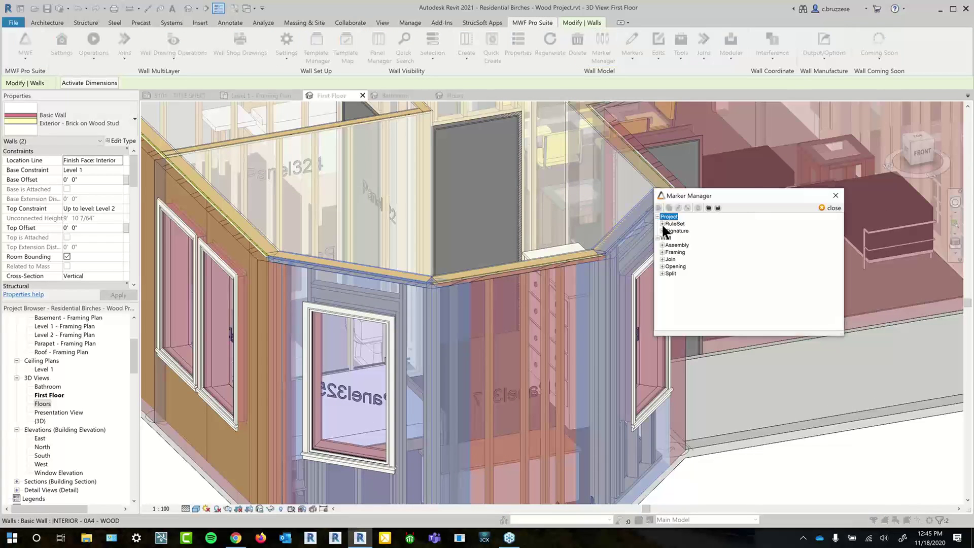
click(662, 224)
click(666, 259)
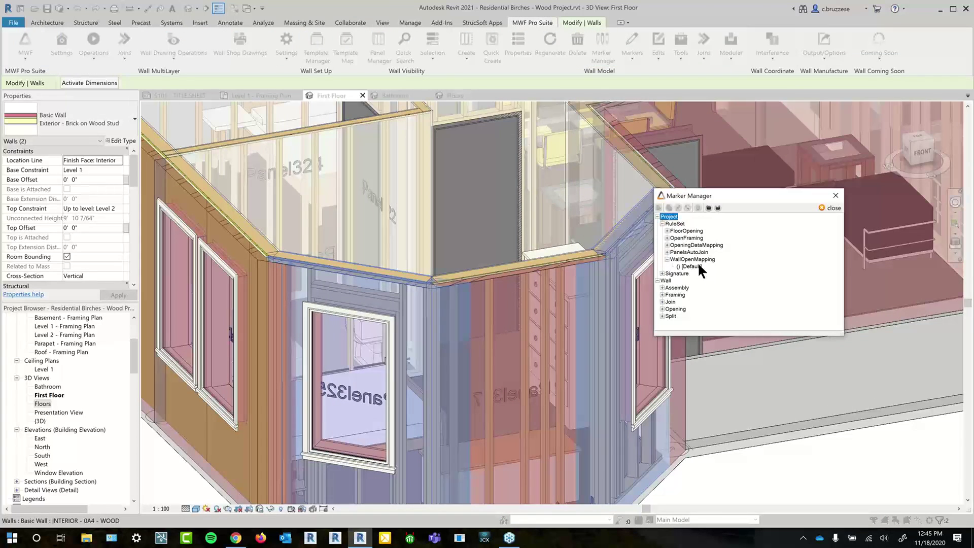
click(698, 266)
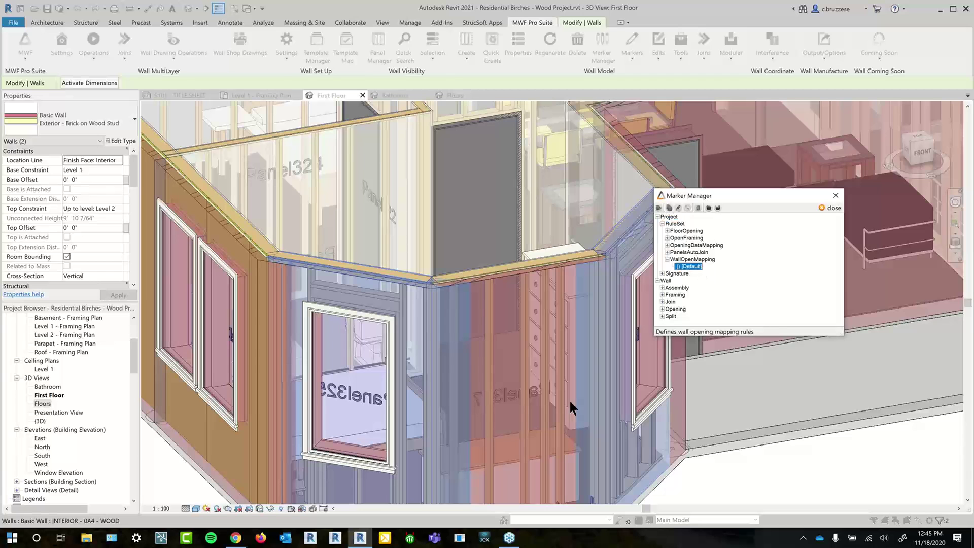
Draft a SingleWindow rule for opening widths 4' to 6' with Default-Wood Bearing Beam-TopOfWindow framing, cancel it, and close the rule set and Marker Manager.
click(21, 33)
drag(169, 35, 521, 38)
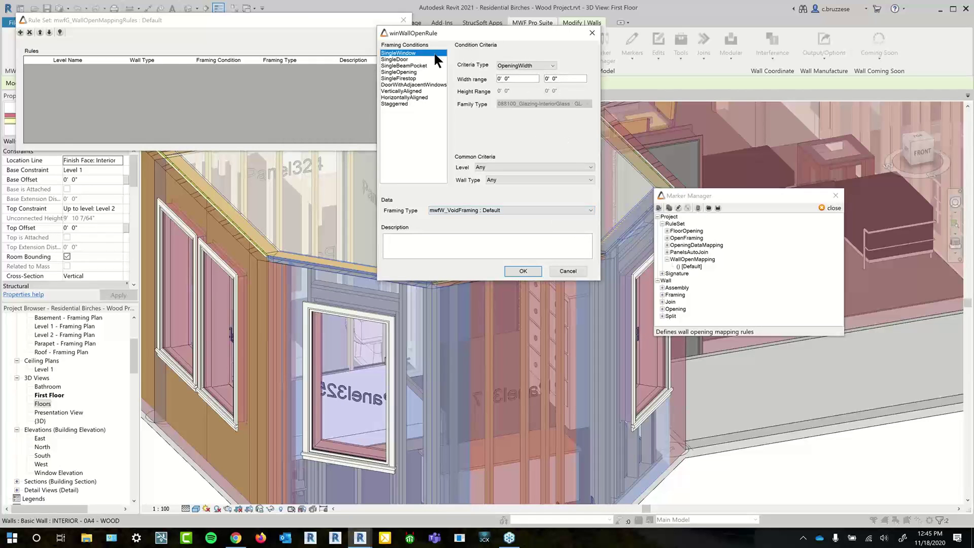
key(Tab)
key(Tab)
text(4)
key(Tab)
text(6)
click(516, 80)
click(508, 211)
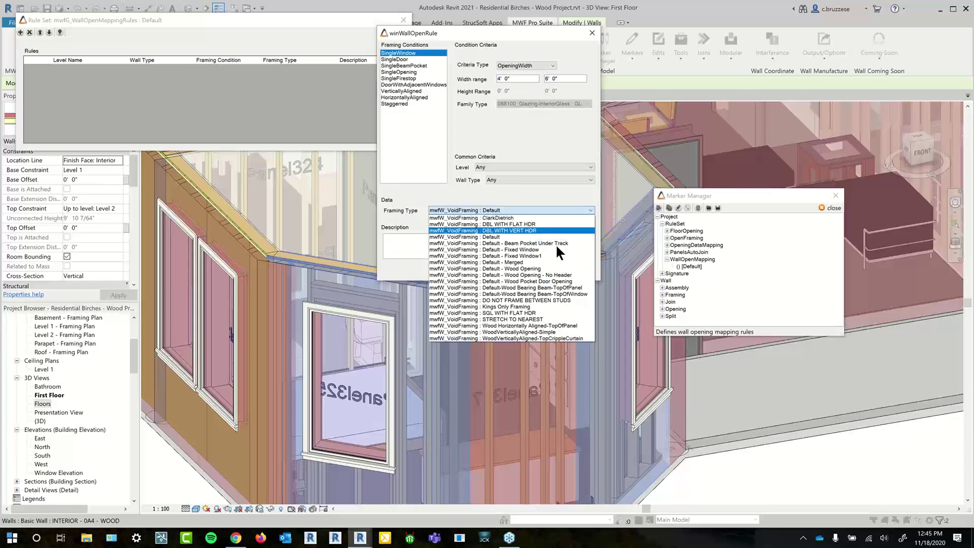
click(579, 293)
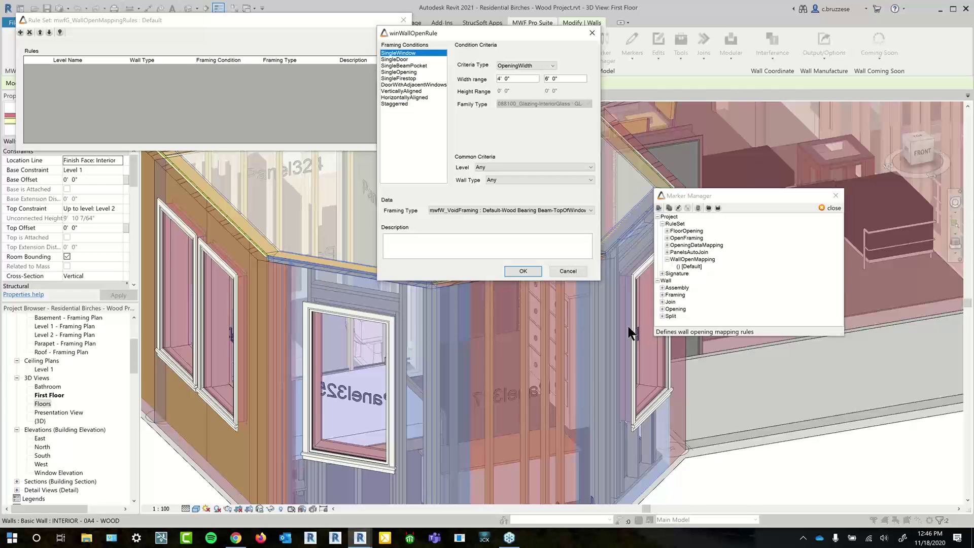
click(585, 273)
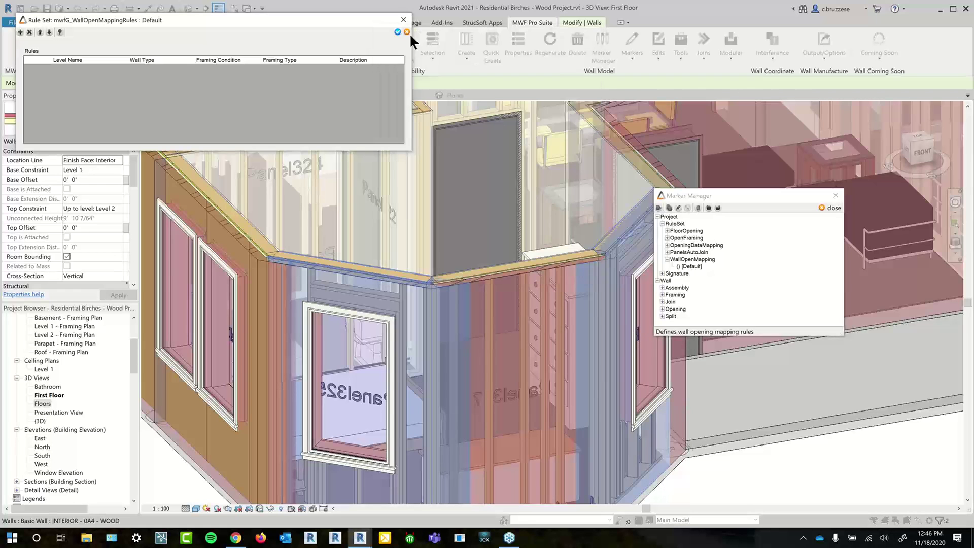
click(406, 32)
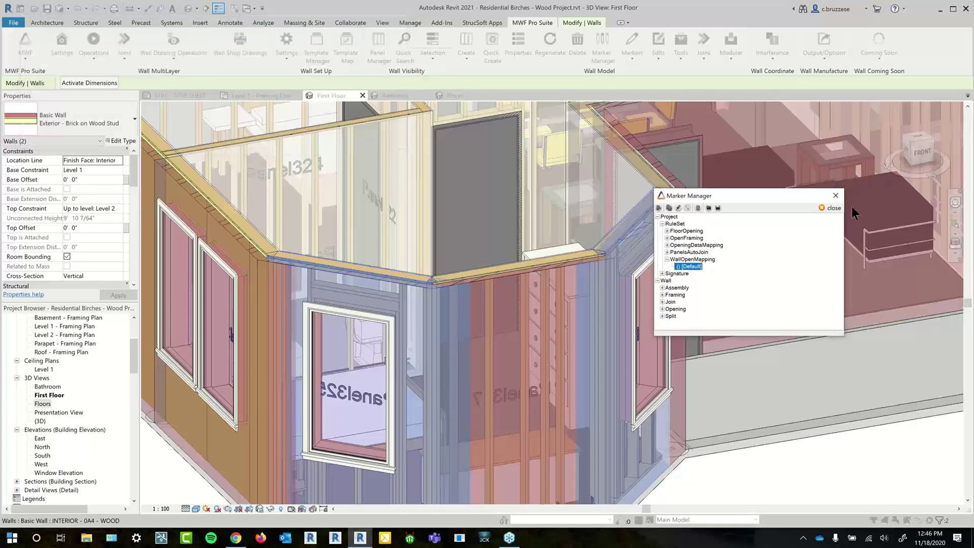
click(825, 210)
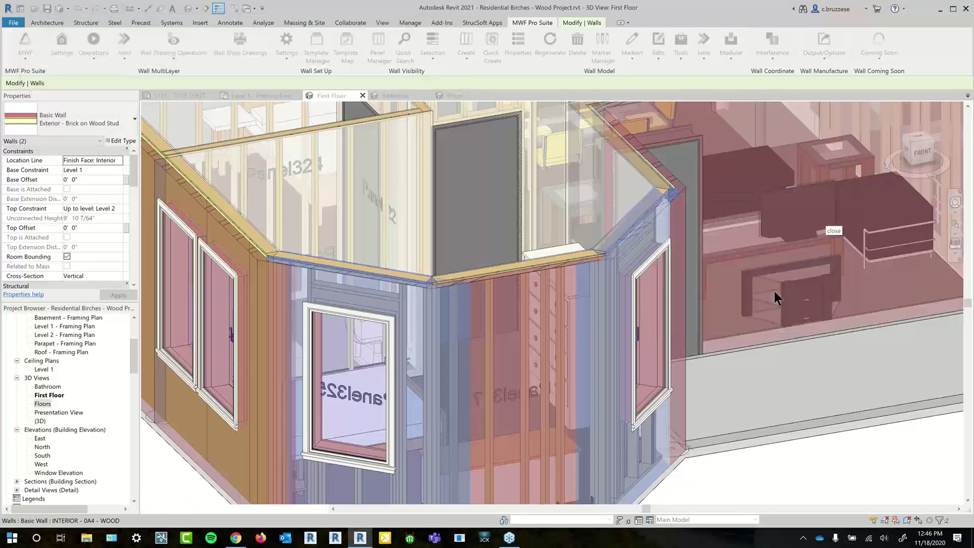
Deselect the bay walls and look over the framed bay, bathroom and adjoining rooms from above.
scroll(774, 291, down, 3)
shift+middle_drag(774, 291, 607, 379)
click(650, 349)
scroll(650, 345, down, 1)
middle_drag(653, 314, 647, 394)
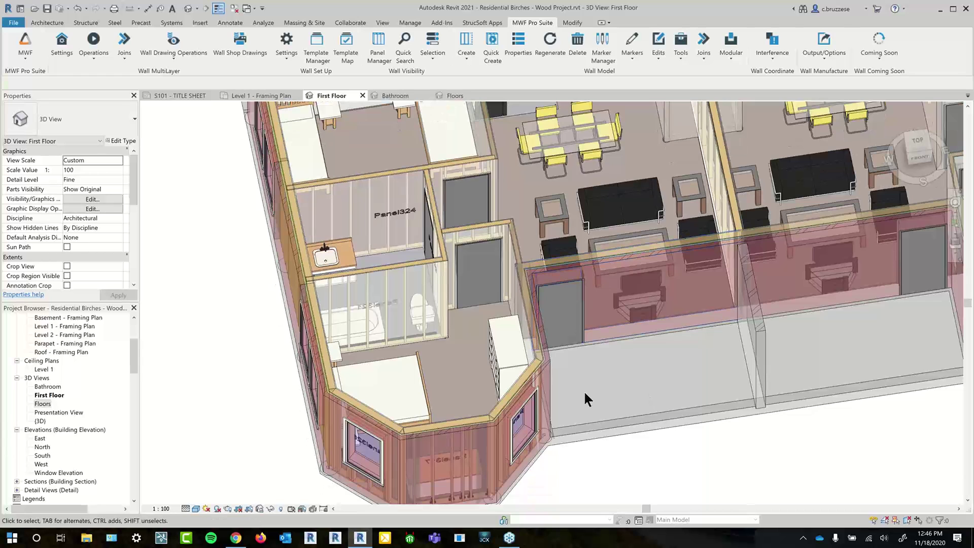
Open the Level 1 - Framing Plan view and examine the Bathroom model groups in both apartment units.
click(257, 95)
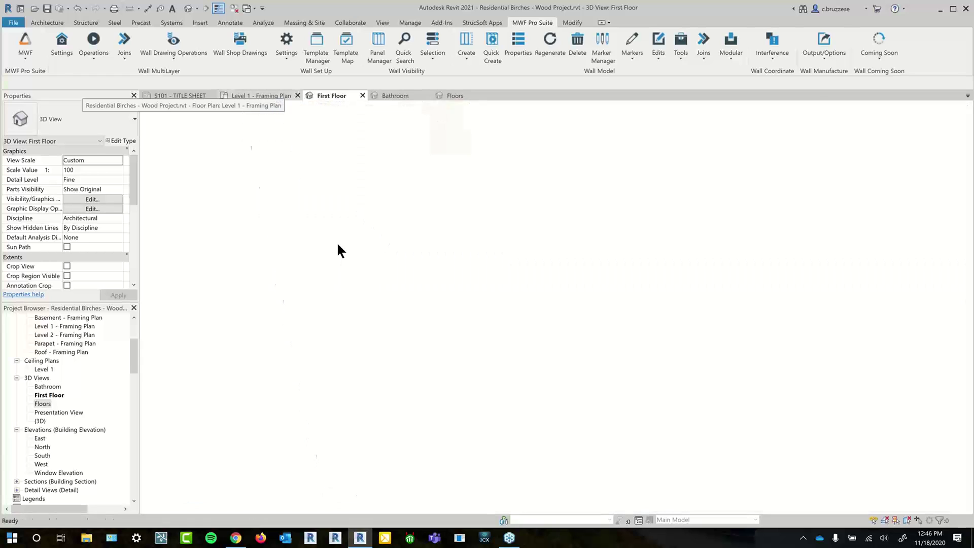
middle_drag(556, 161, 460, 294)
click(449, 339)
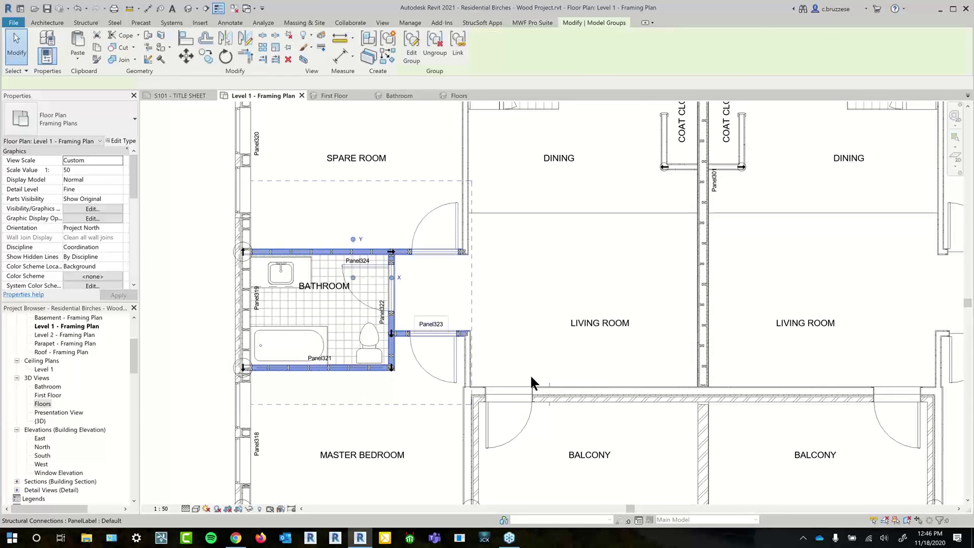
scroll(530, 373, down, 1)
scroll(538, 41, up, 1)
middle_drag(622, 363, 573, 336)
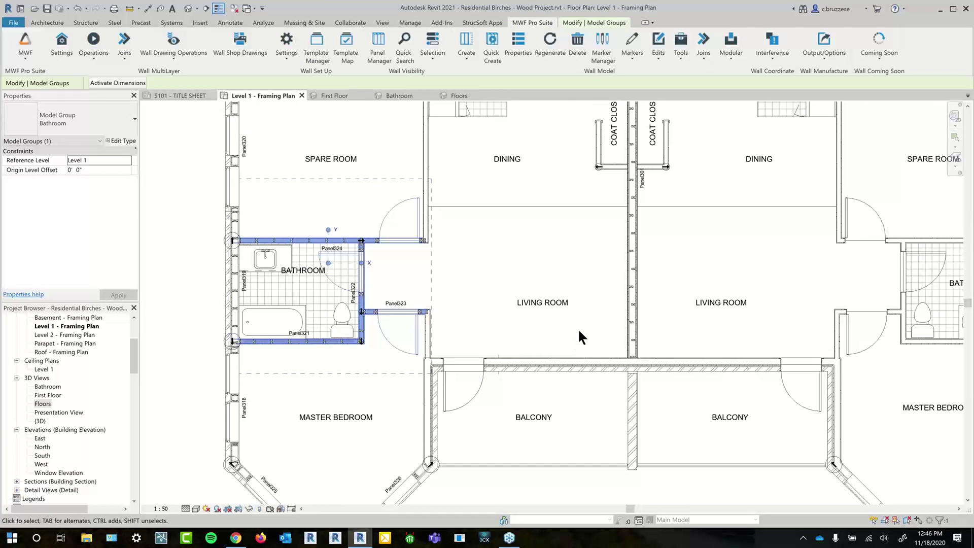
scroll(402, 421, up, 1)
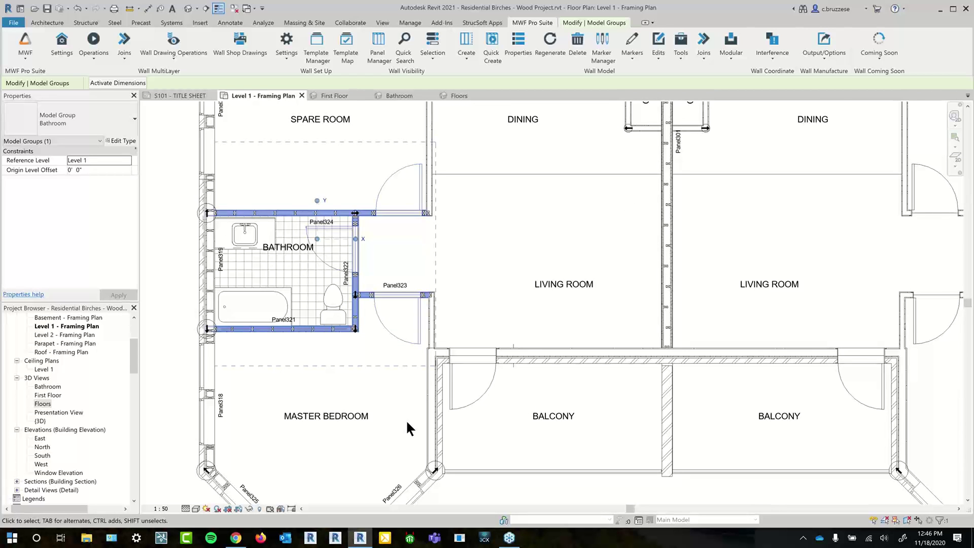
scroll(406, 423, down, 2)
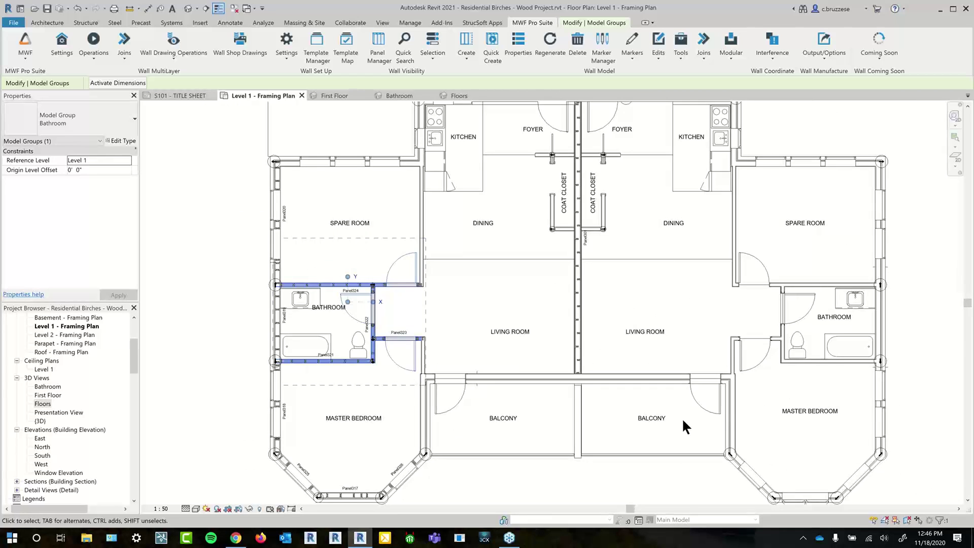
middle_drag(850, 363, 799, 343)
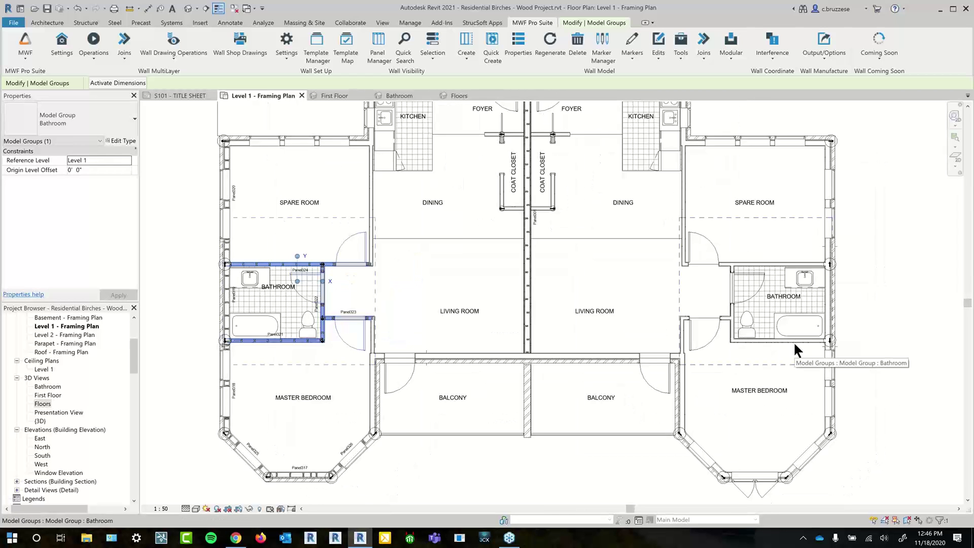
click(794, 342)
scroll(638, 461, down, 1)
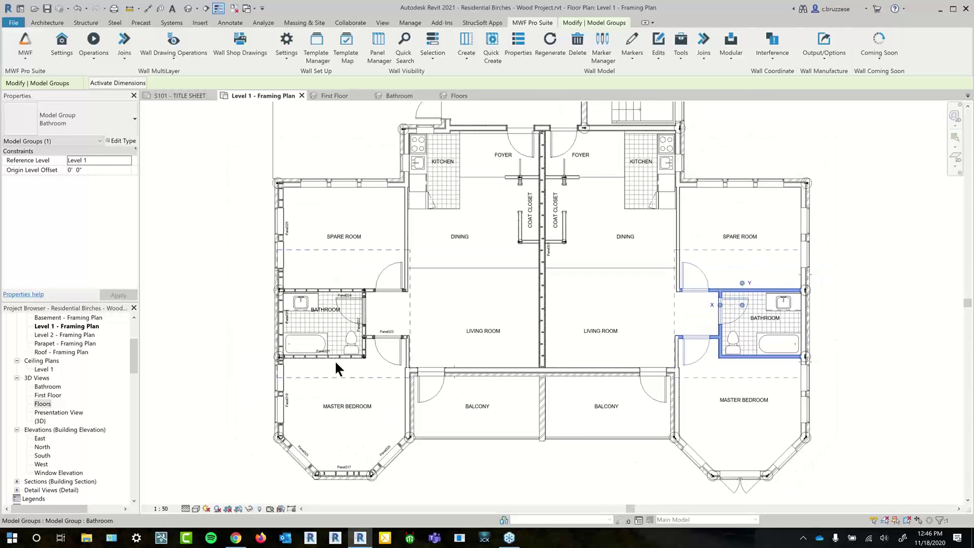
Copy the framing members of the framed Bathroom group to all identical groups, using Continue Numbering for the panels.
click(335, 361)
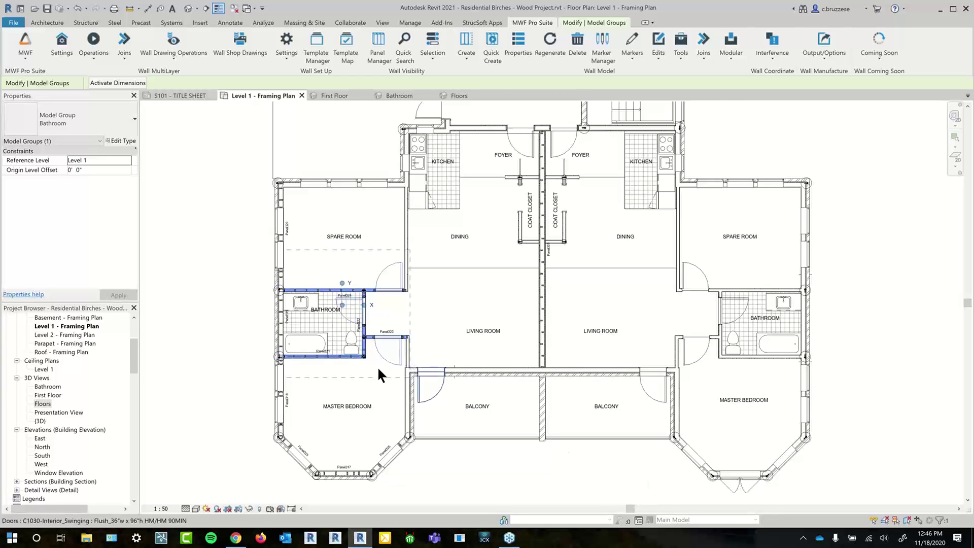
scroll(378, 368, up, 1)
scroll(379, 349, up, 1)
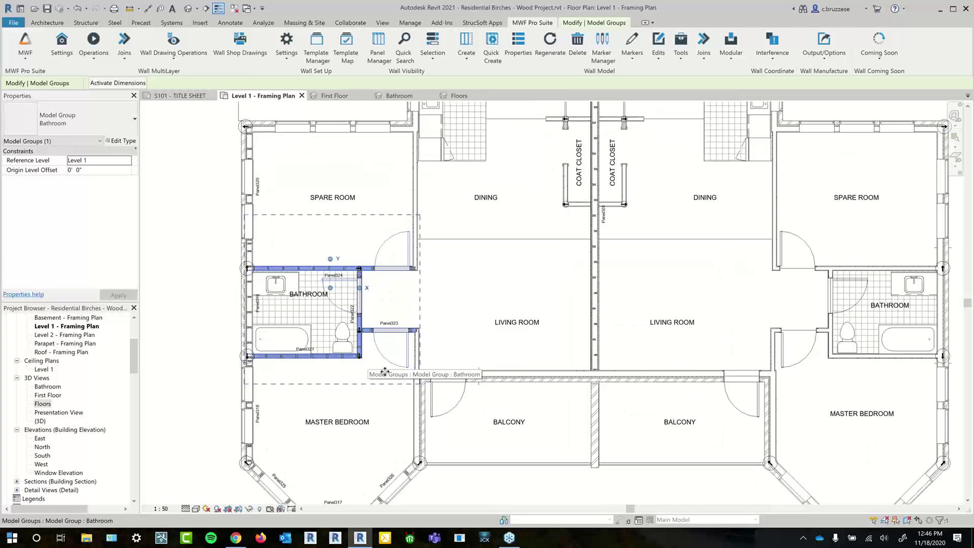
click(734, 60)
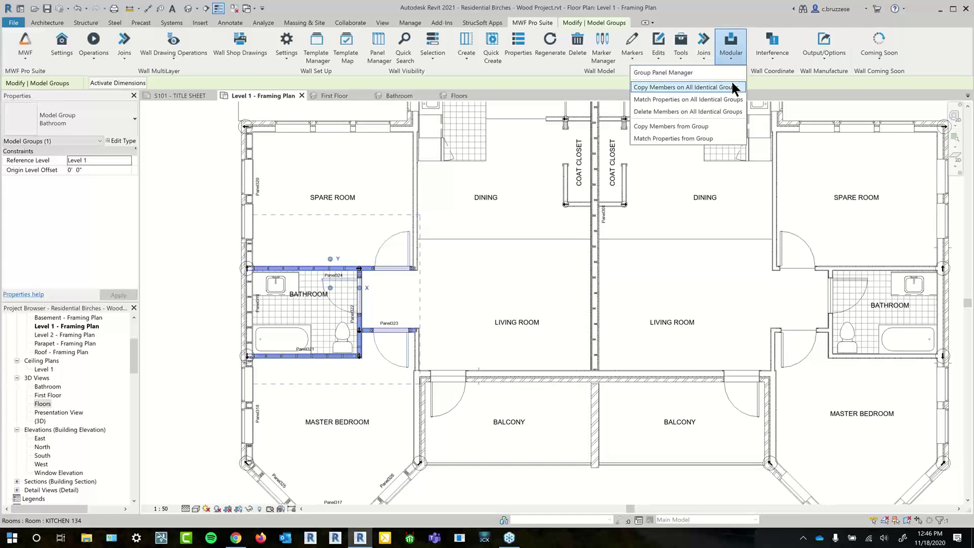
click(732, 88)
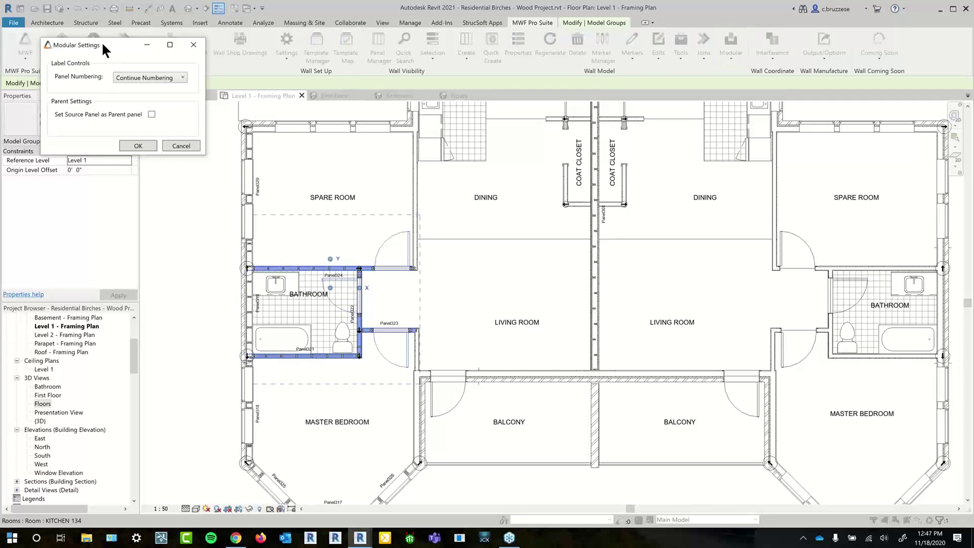
drag(102, 44, 282, 56)
click(309, 88)
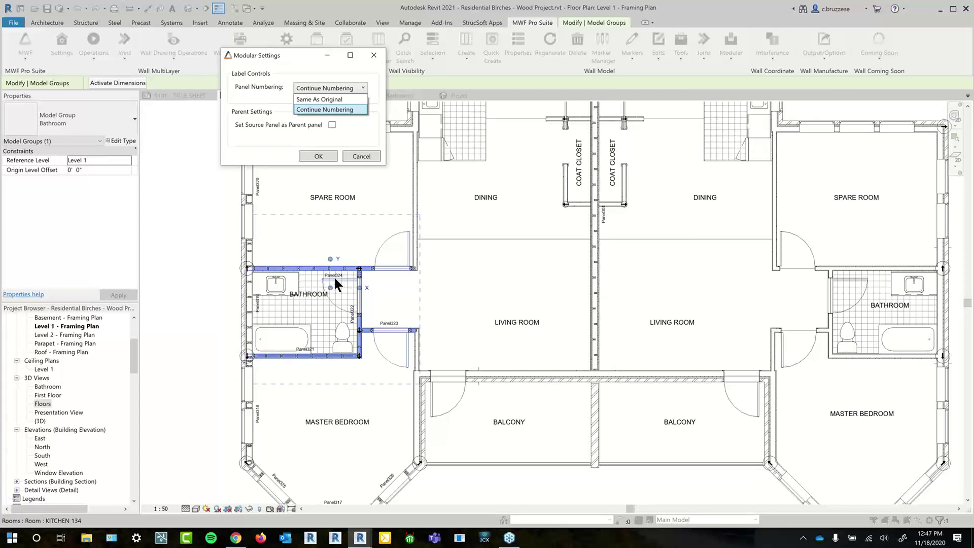
click(337, 109)
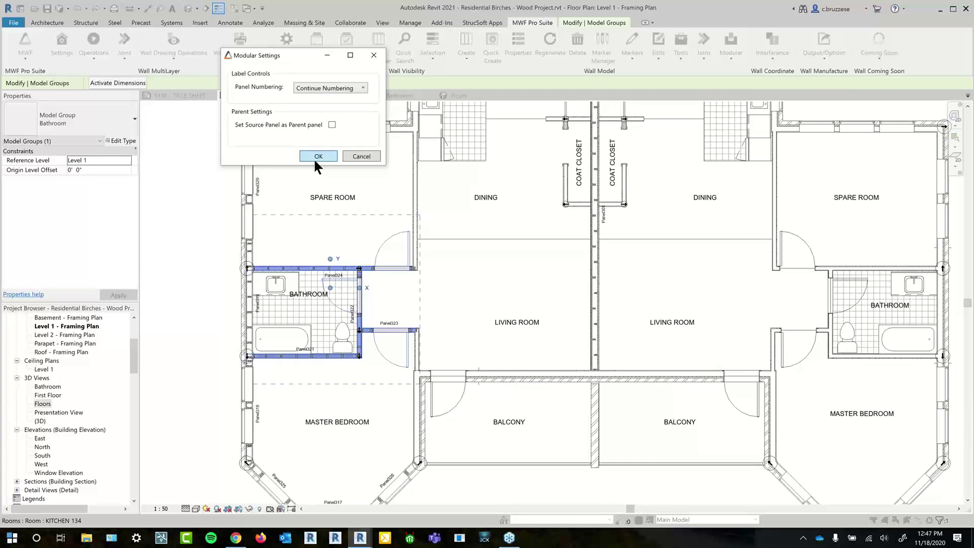
click(316, 156)
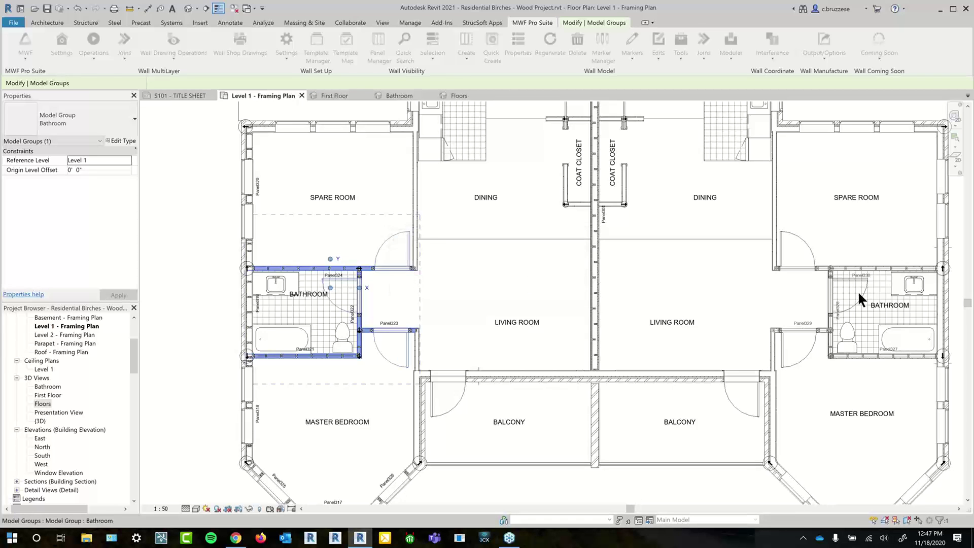
Inspect the copied panels and joins in the opposite unit's bathroom, compare them with the source group, and clear the selection.
scroll(901, 325, up, 1)
scroll(908, 324, up, 4)
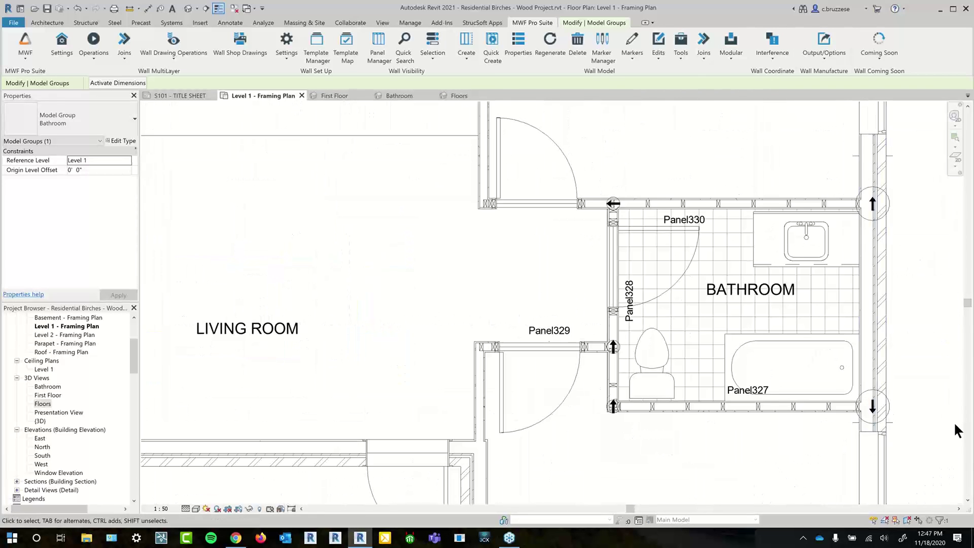
scroll(956, 429, down, 1)
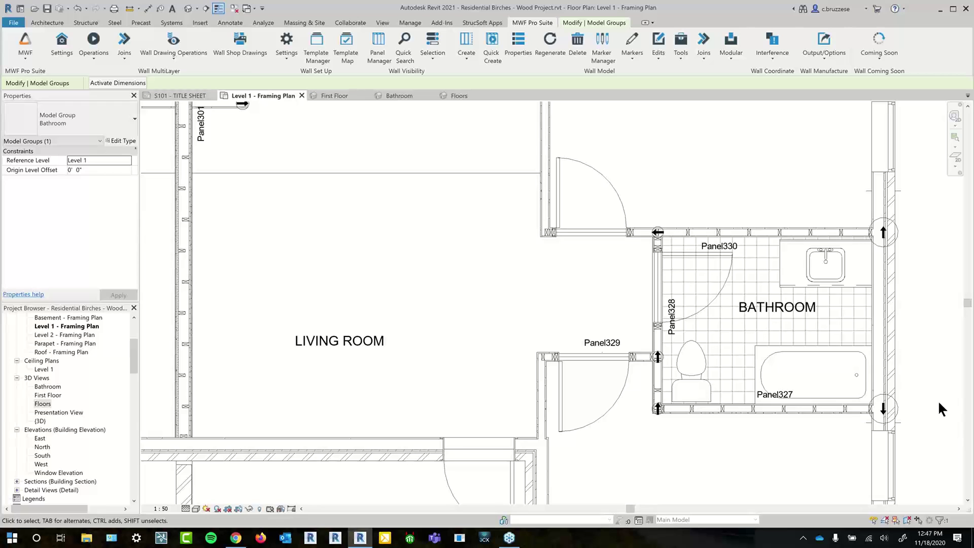
click(730, 53)
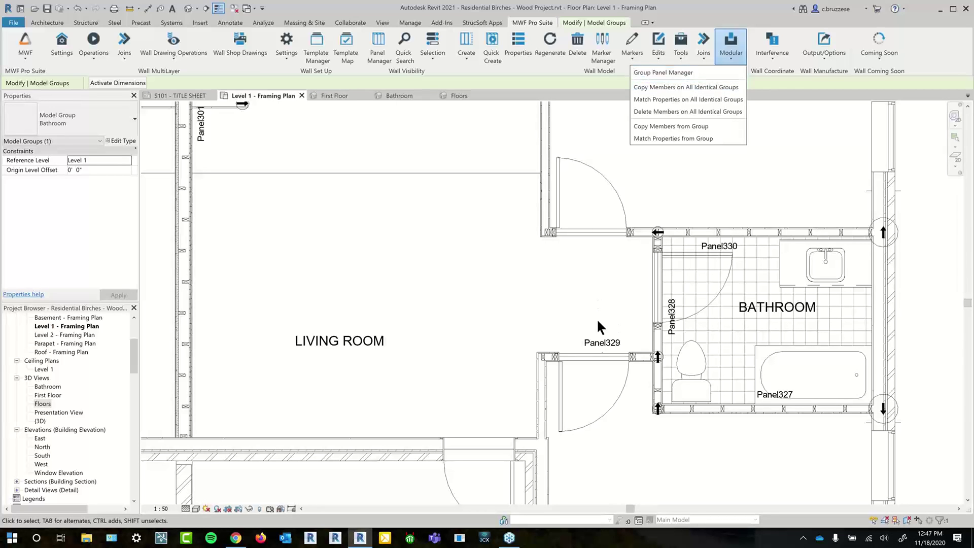
click(590, 290)
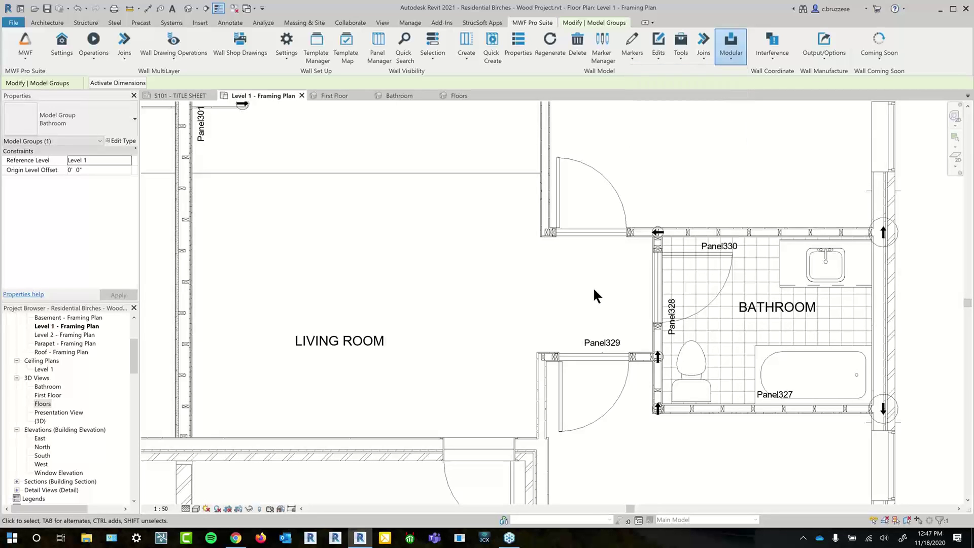
scroll(522, 327, down, 3)
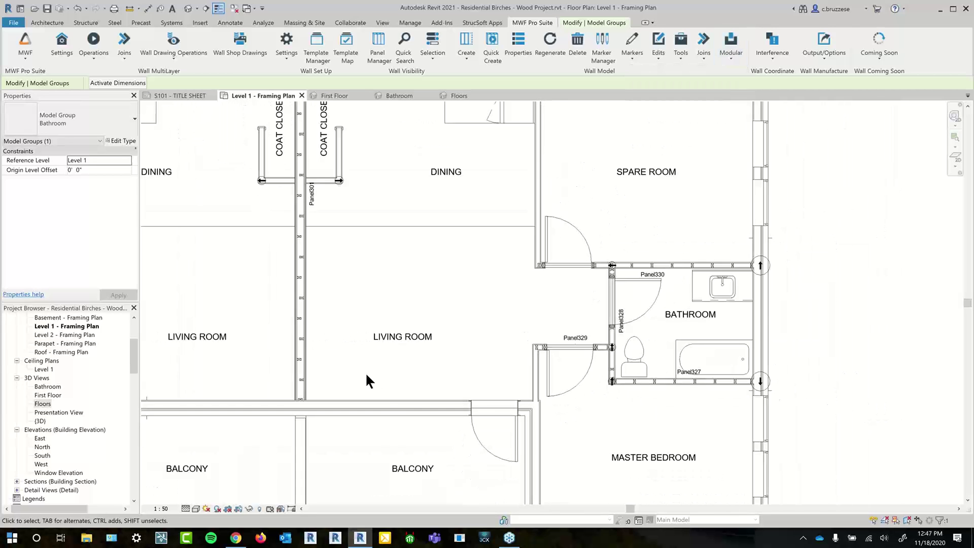
middle_drag(367, 374, 541, 353)
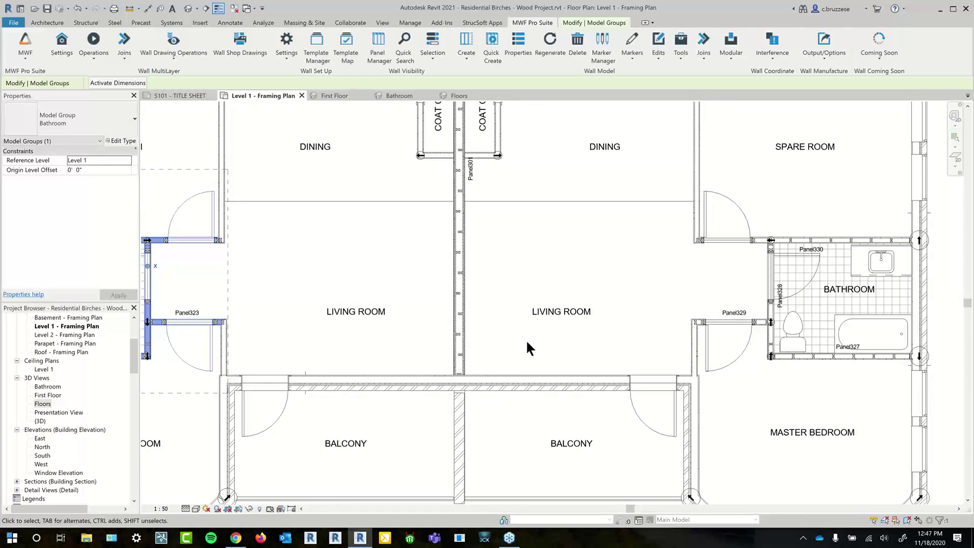
scroll(525, 338, down, 4)
middle_drag(389, 344, 467, 348)
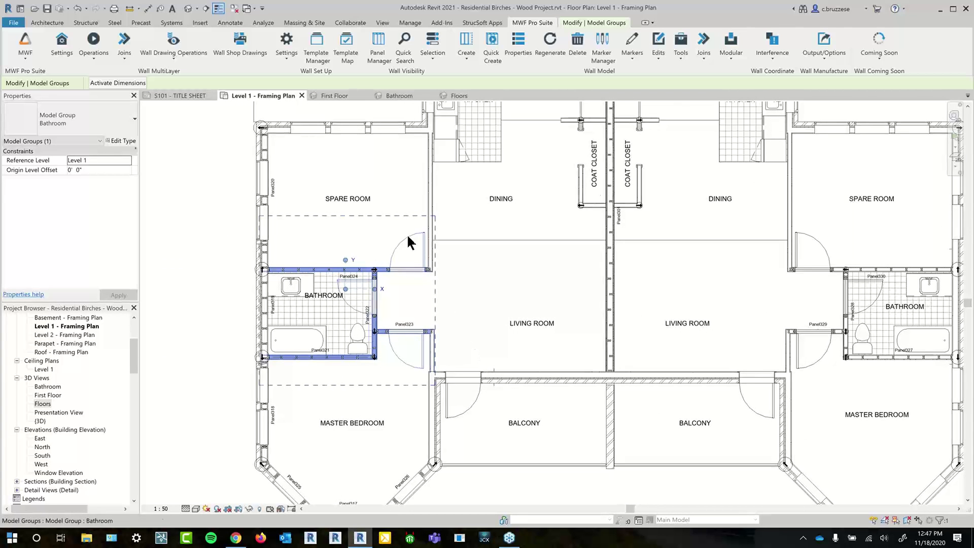
middle_drag(495, 320, 518, 345)
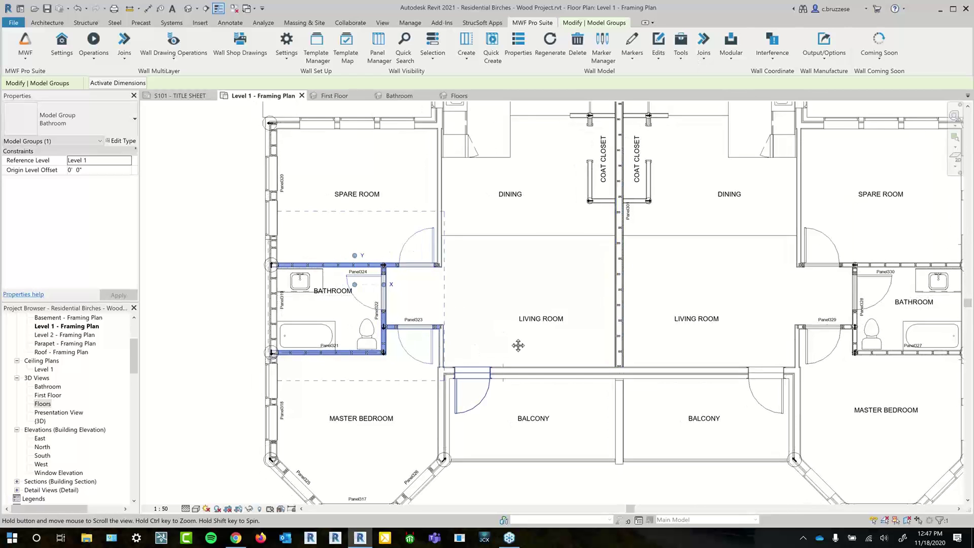
click(500, 455)
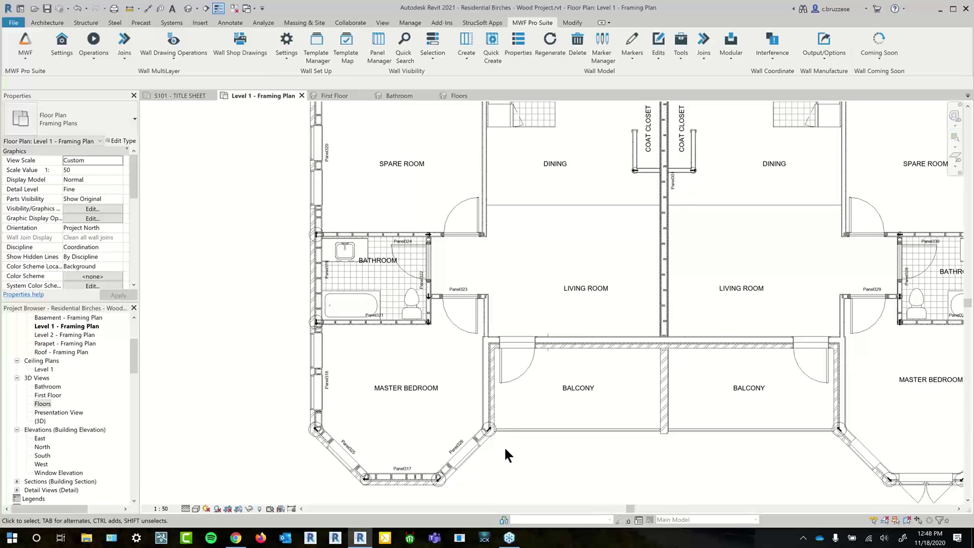
Look over the panel cut list and sheathing schedules in the Project Browser and the master bedroom bay panels in plan.
click(176, 54)
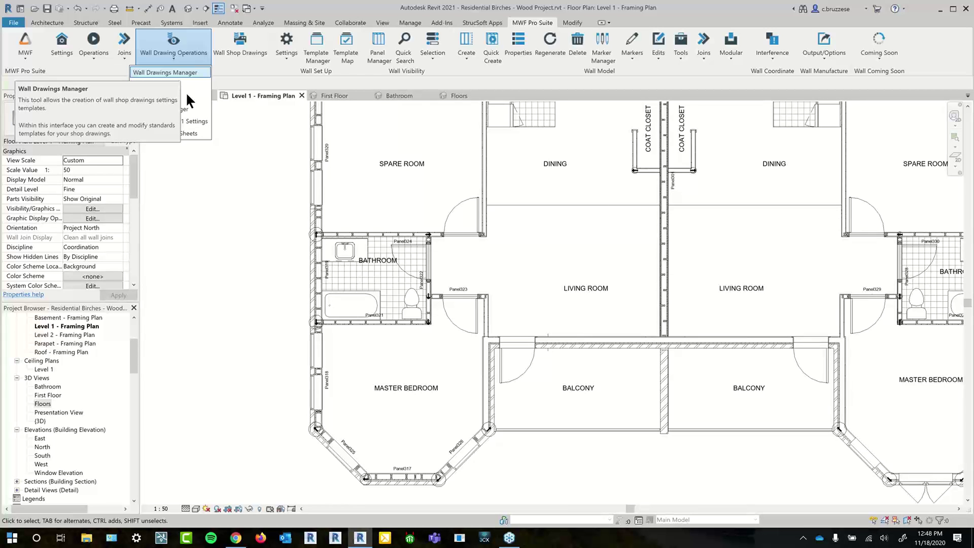
scroll(246, 372, down, 1)
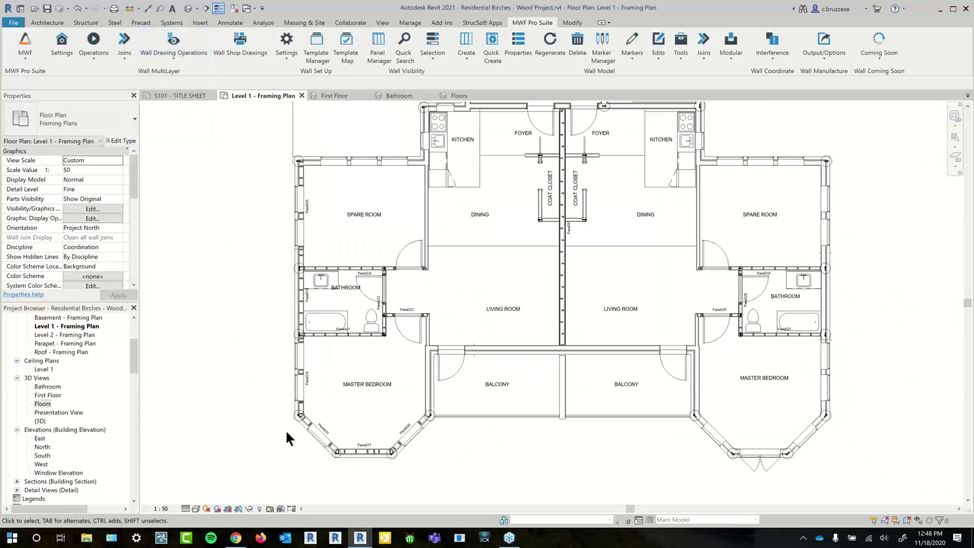
scroll(285, 429, up, 1)
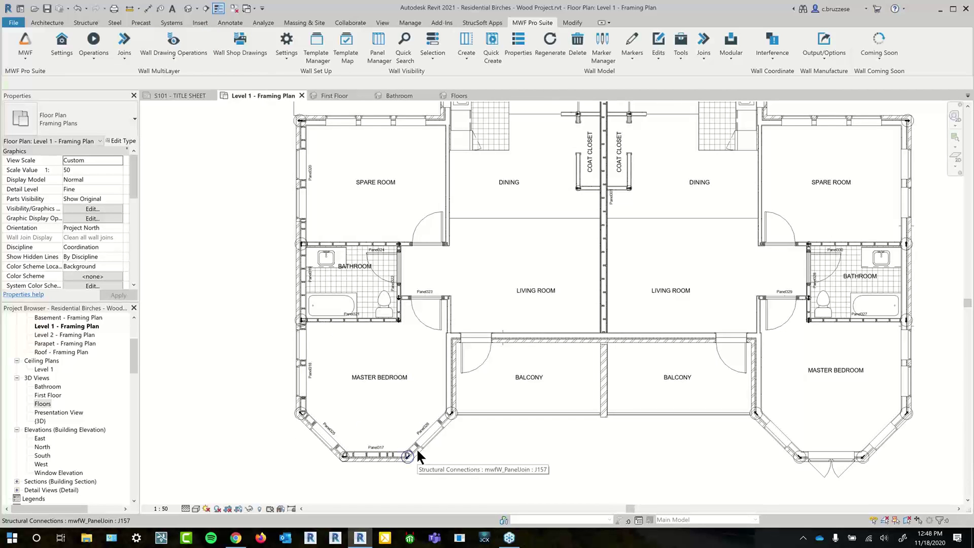
scroll(74, 467, down, 4)
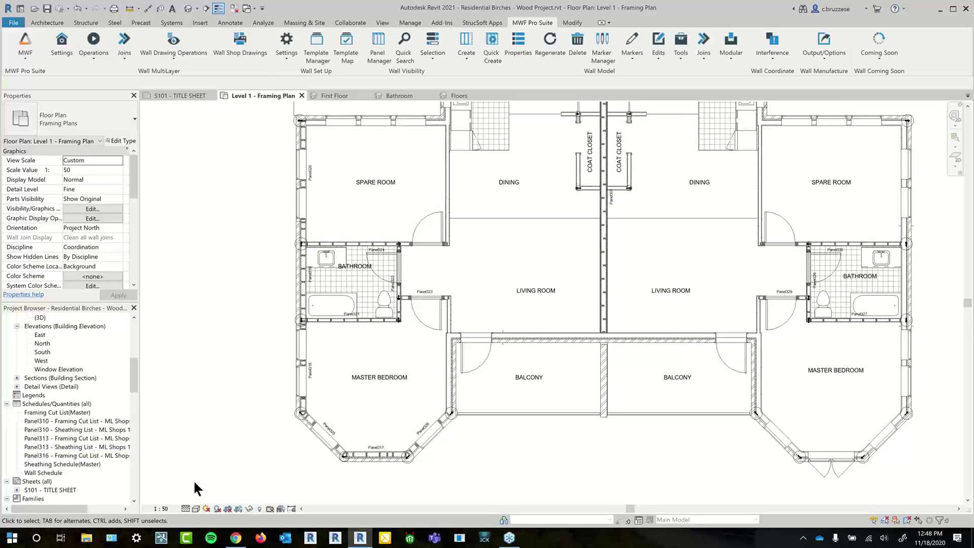
scroll(262, 441, up, 3)
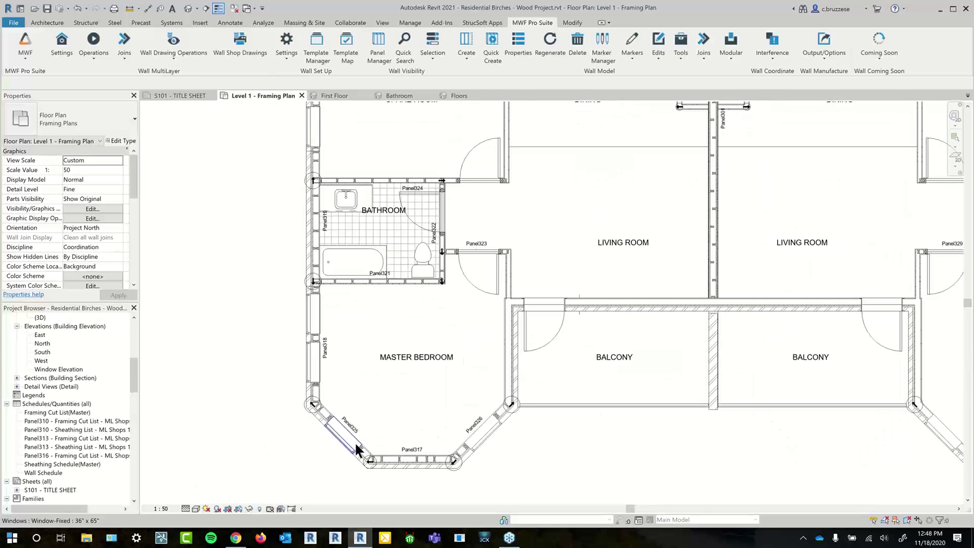
scroll(385, 452, up, 1)
scroll(410, 462, up, 1)
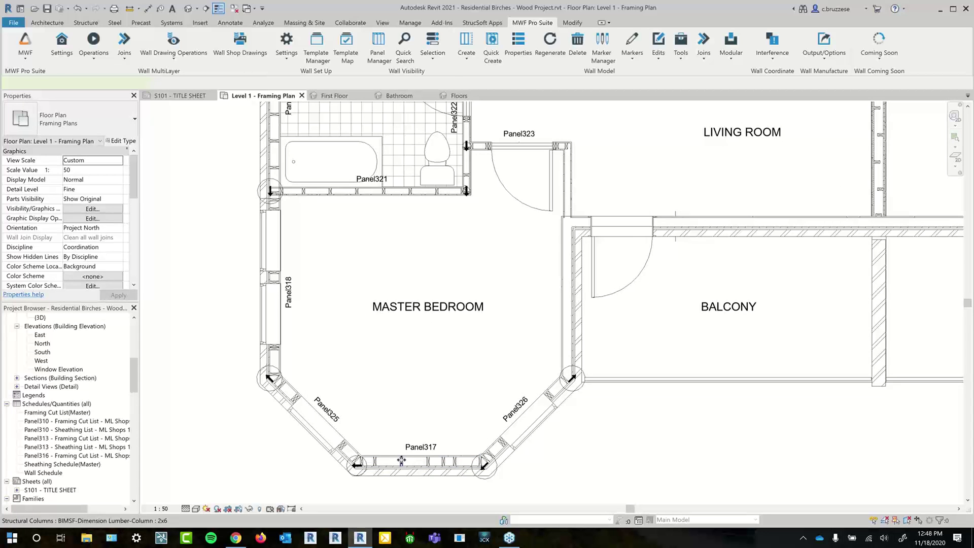
Select a 2x6 stud in Panel317 on the master bedroom bay and open the Wall Drawings Manager.
click(401, 460)
click(532, 22)
click(173, 44)
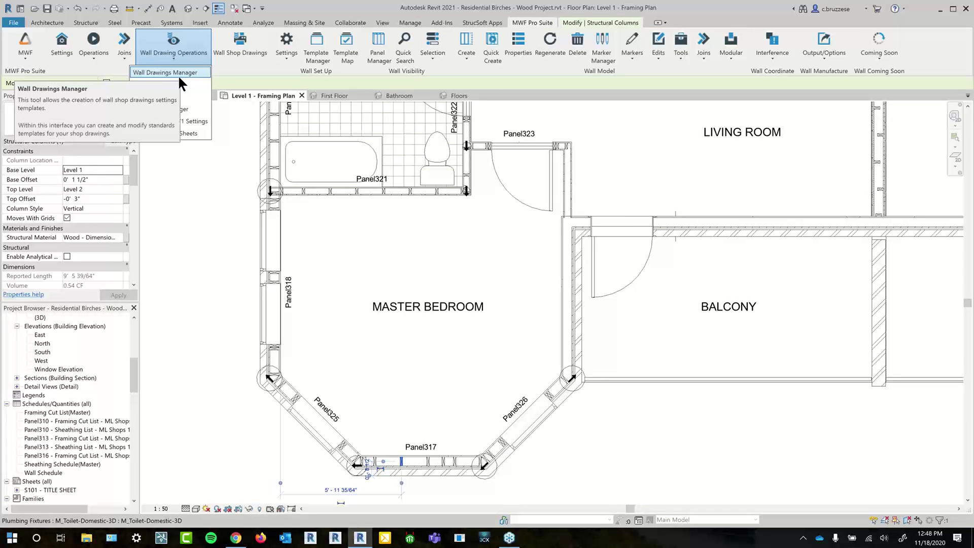
click(193, 74)
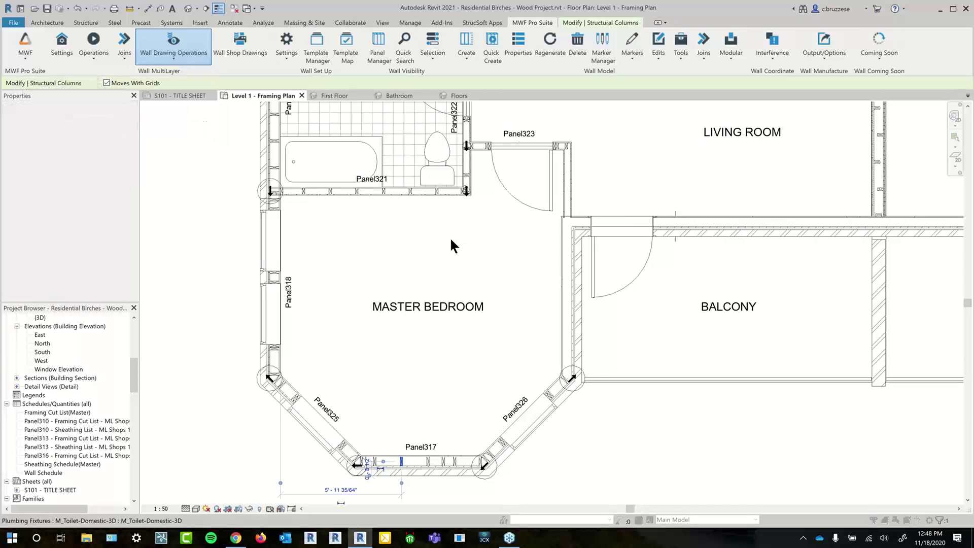
click(575, 208)
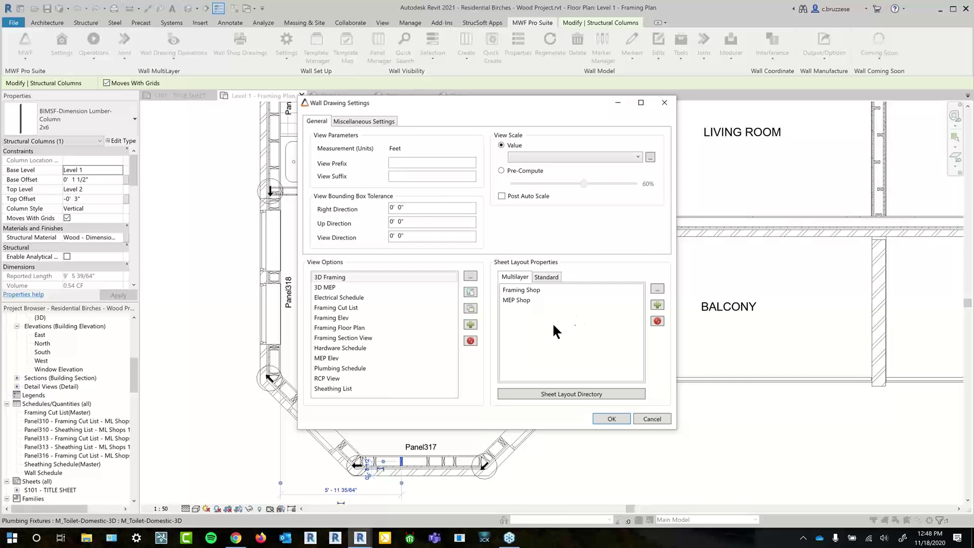
Open the Framing Elev view options of the wall drawing settings and review the available dimension annotations.
click(365, 306)
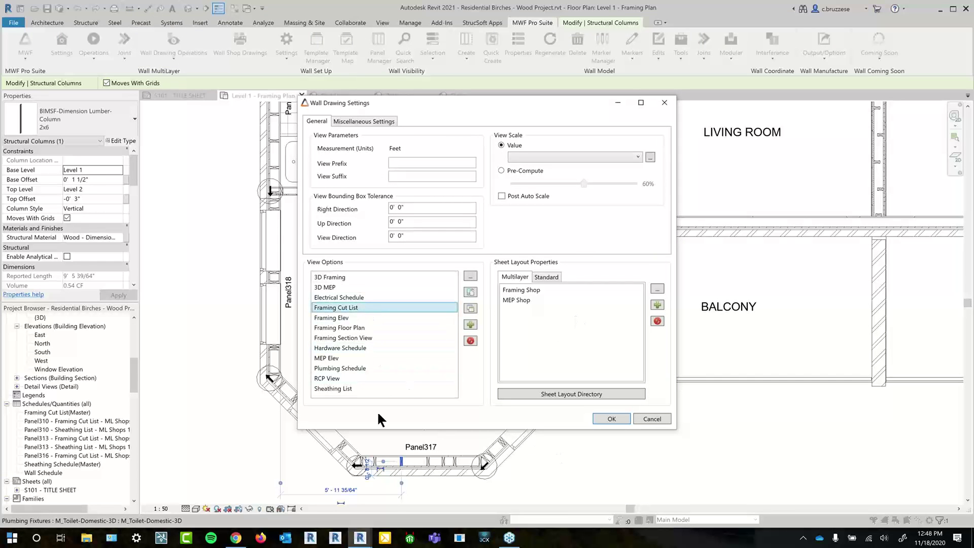
click(409, 389)
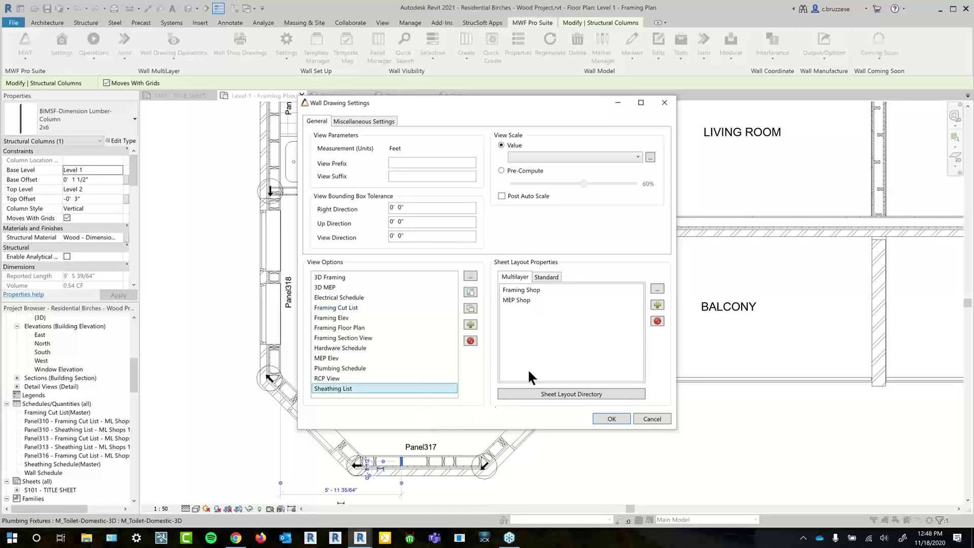
click(360, 316)
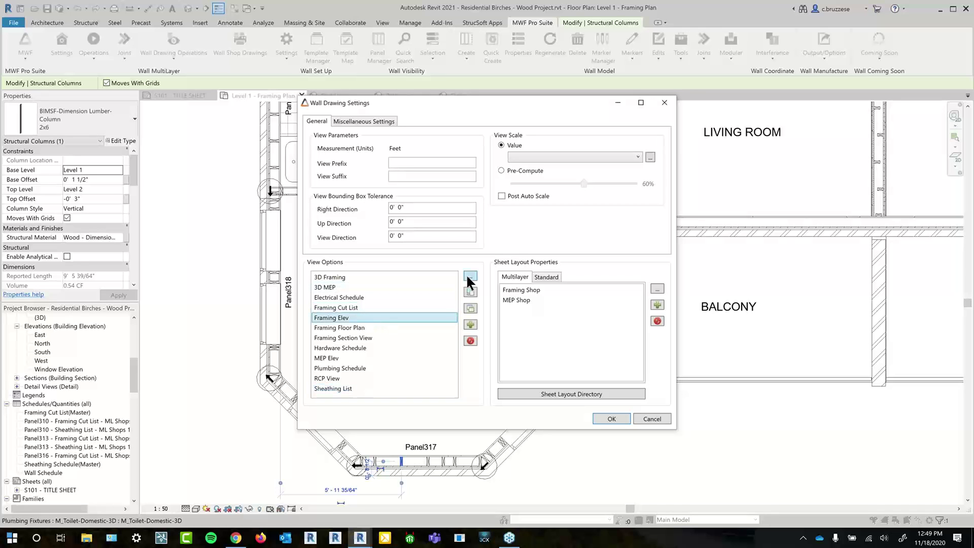
click(469, 279)
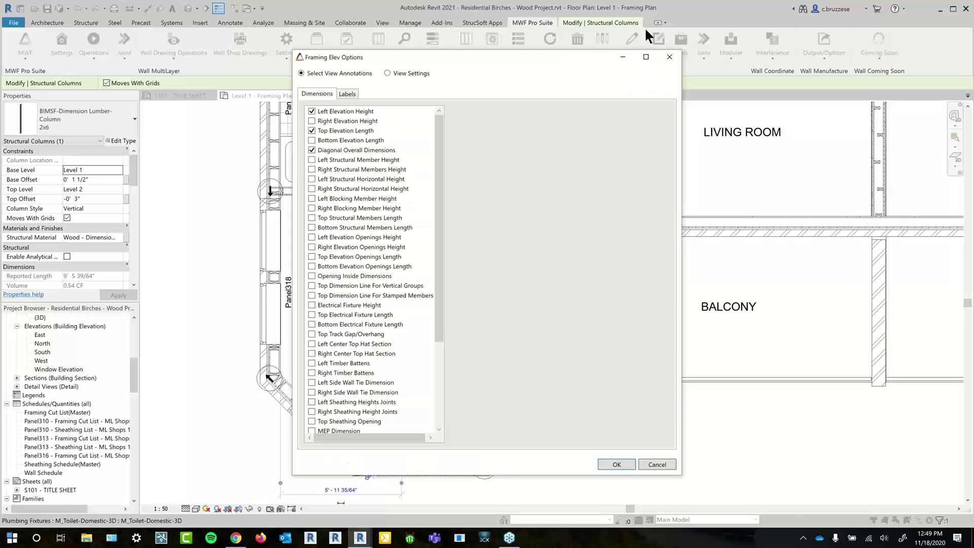
mouse_move(567, 56)
mouse_down()
mouse_move(655, 40)
mouse_move(775, 46)
mouse_up()
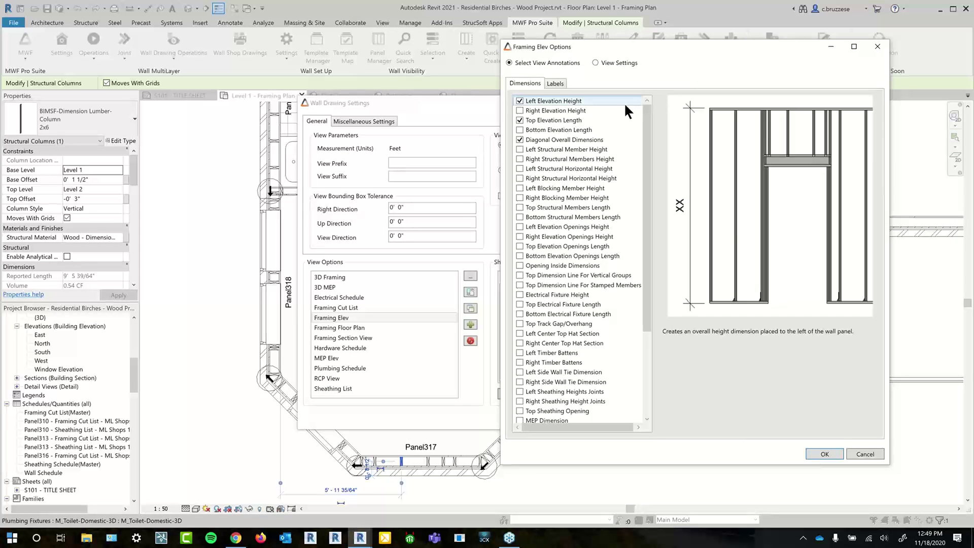
mouse_move(623, 120)
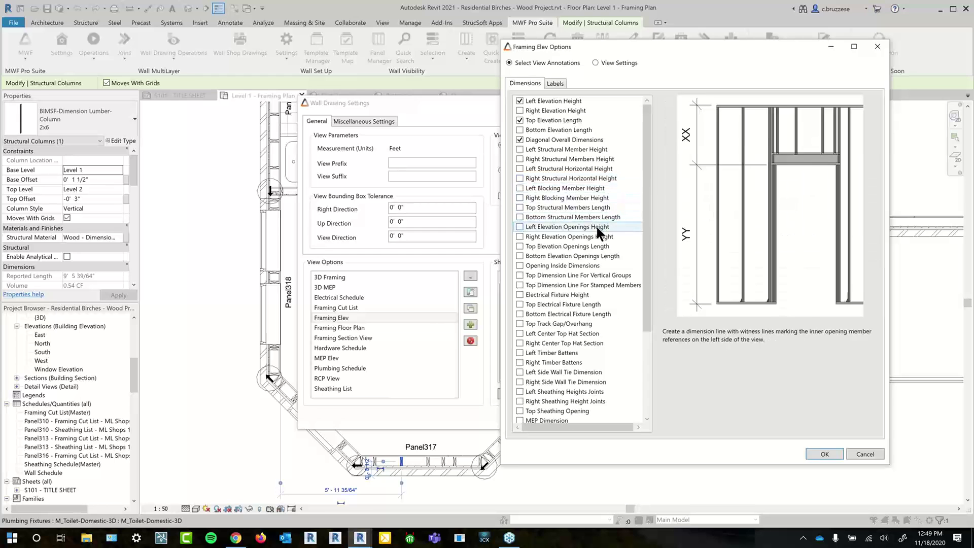
Review the label annotations and view settings of the Framing Elev view and close the wall drawing settings.
click(555, 84)
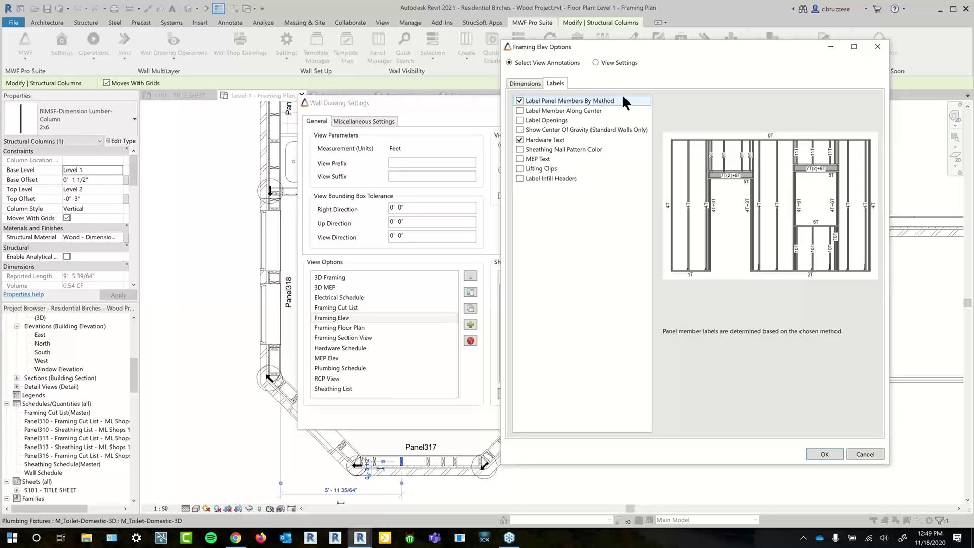
click(618, 68)
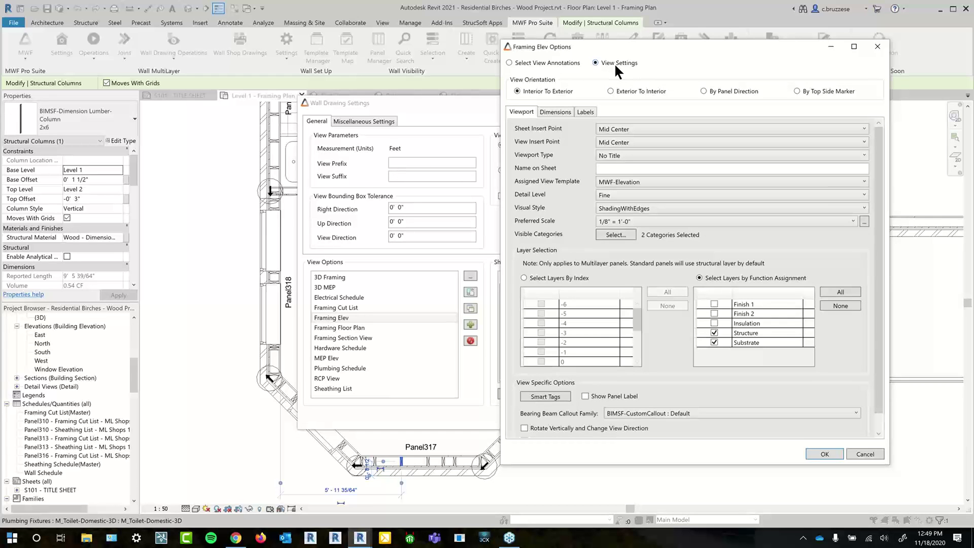
click(824, 454)
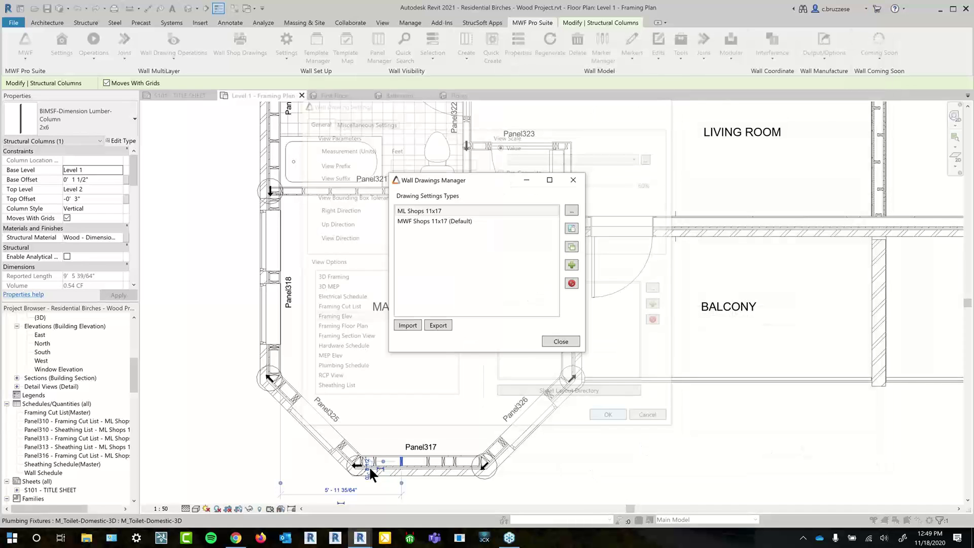
key(Escape)
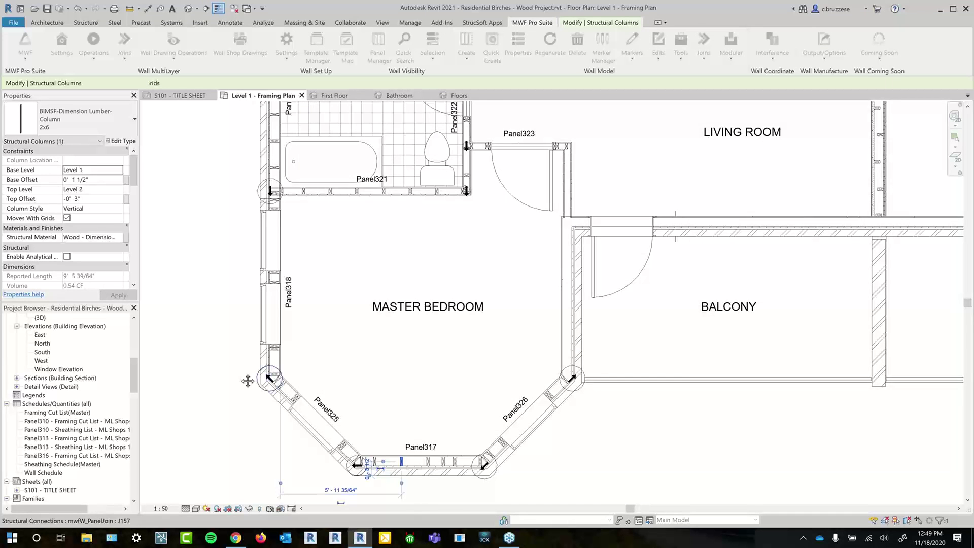
Select the Panel318 and Panel319 labels, generate their wall shop drawings, and dismiss the error report.
middle_drag(248, 381, 338, 348)
scroll(338, 359, up, 1)
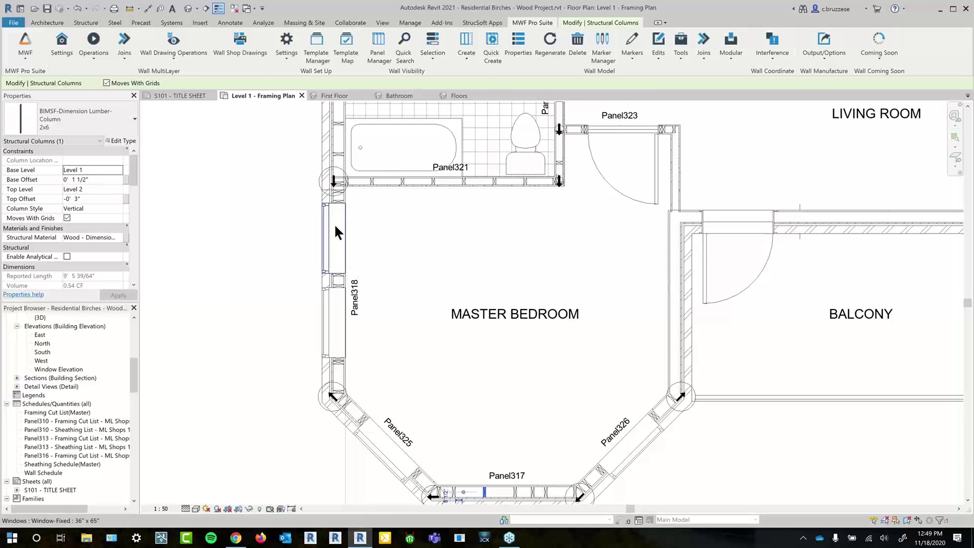
scroll(339, 281, up, 1)
click(353, 299)
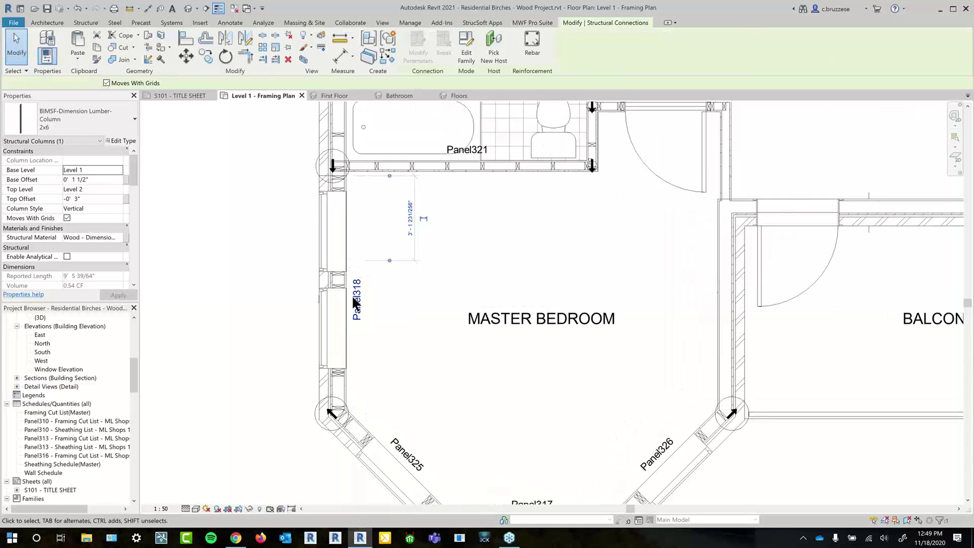
scroll(353, 302, down, 1)
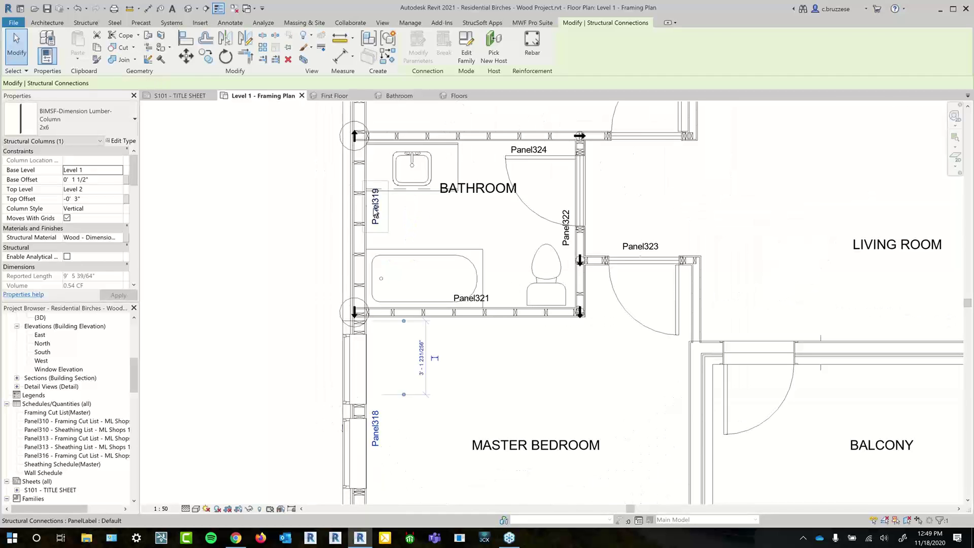
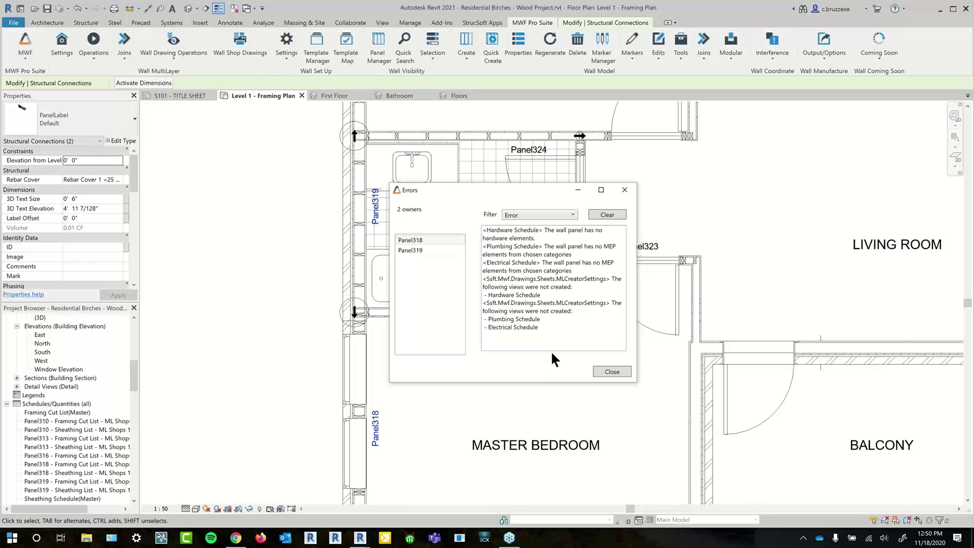
click(610, 371)
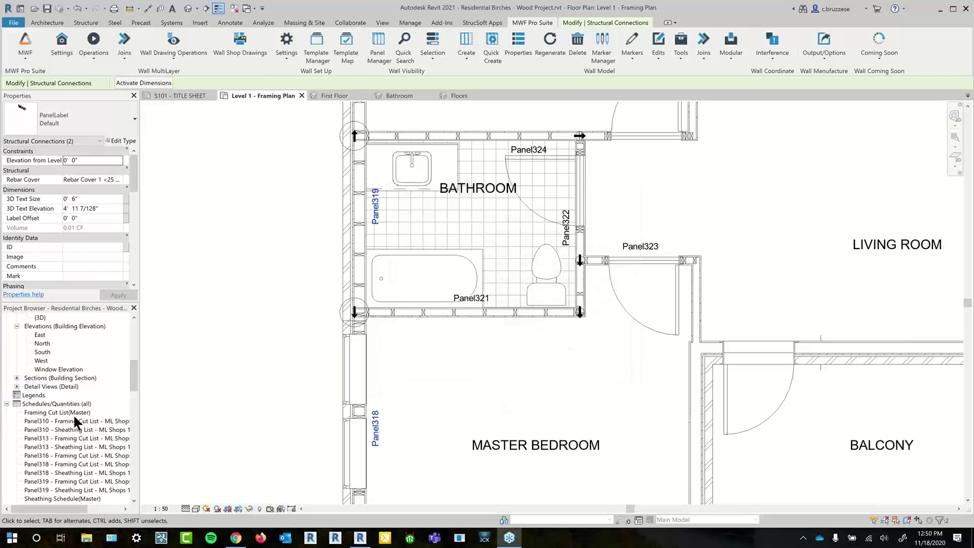
Collapse the schedules list, open the Panel318_1 - Framing Shop sheet, and look over its layout.
click(8, 405)
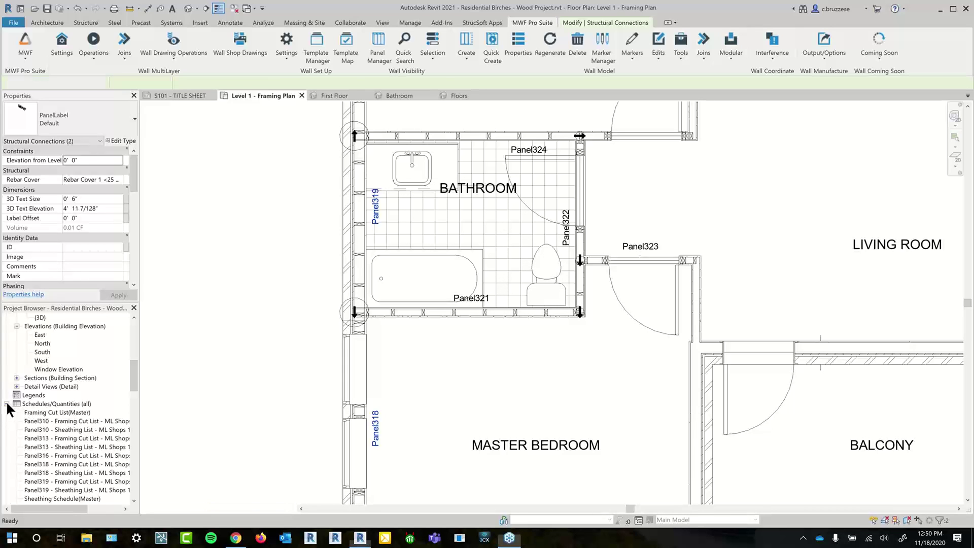
click(85, 379)
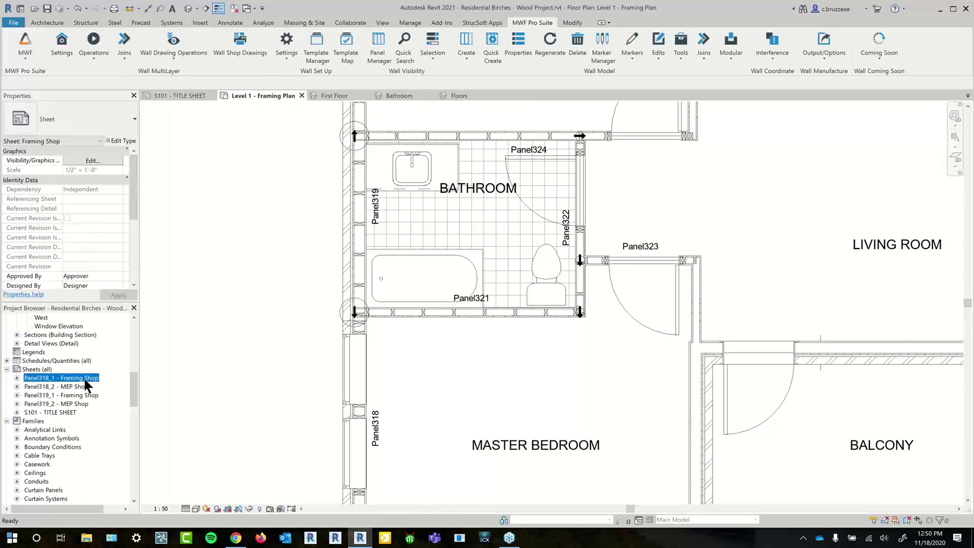
double_click(85, 380)
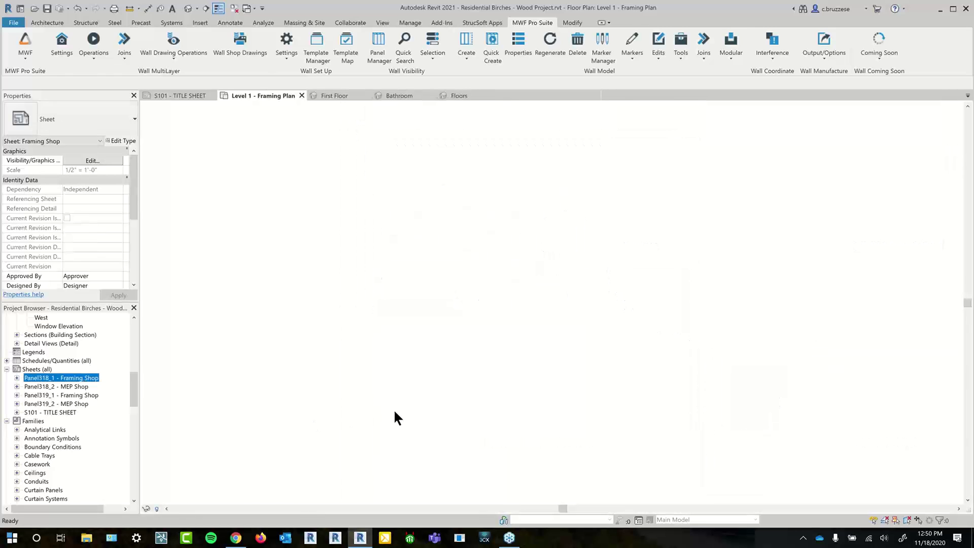
middle_drag(821, 146, 597, 336)
scroll(592, 325, up, 2)
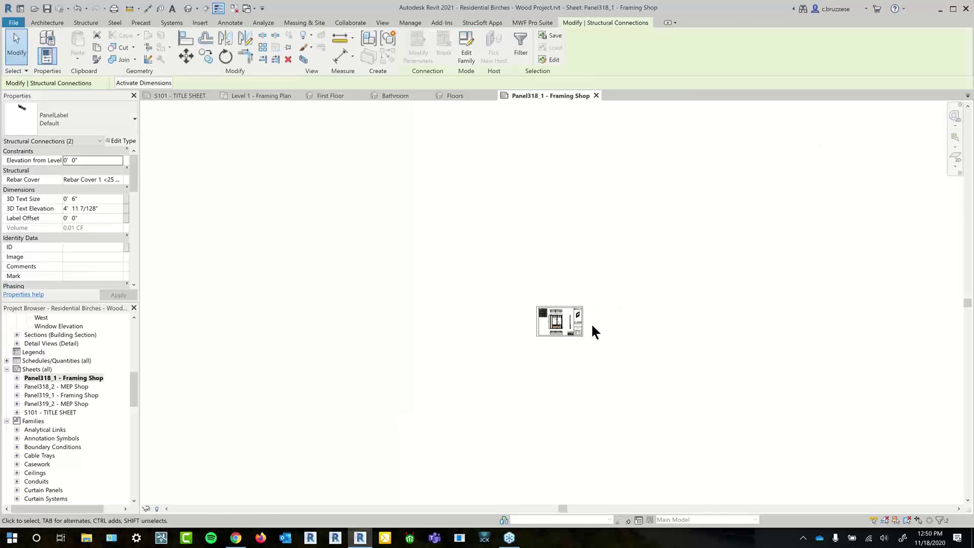
scroll(564, 326, up, 5)
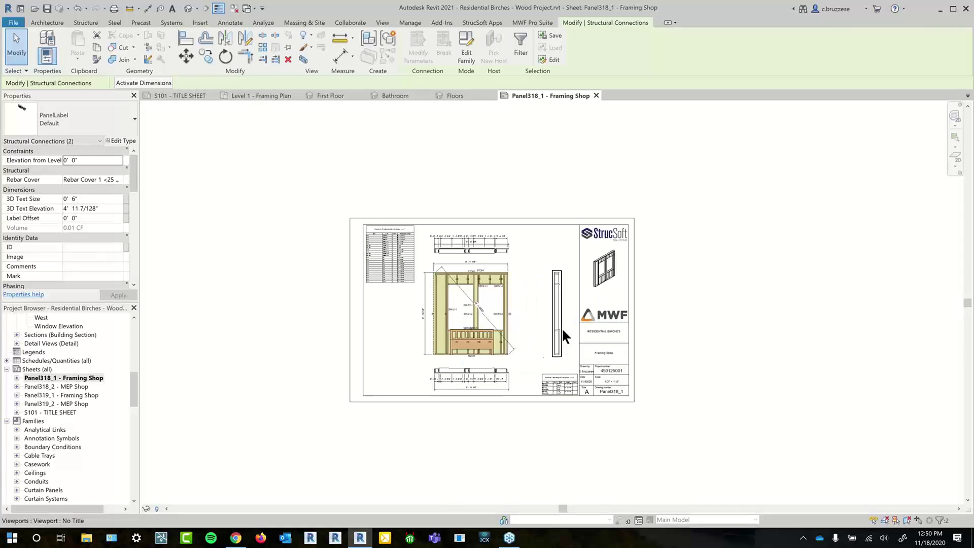
scroll(538, 342, up, 2)
middle_drag(529, 357, 540, 369)
scroll(537, 360, up, 1)
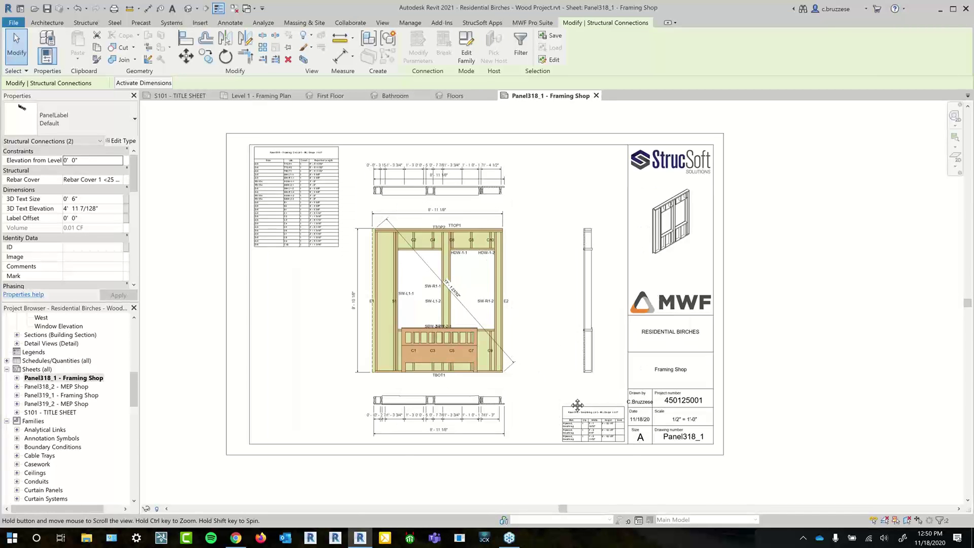
middle_drag(577, 405, 577, 418)
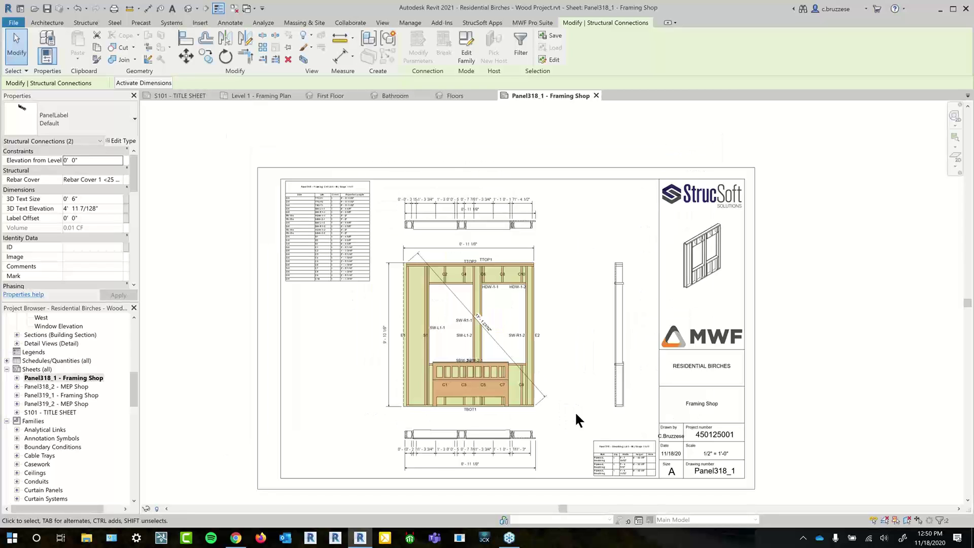
Activate the framing elevation viewport and hide the M_Bed-Shaker queen bed element in that view.
double_click(496, 403)
click(502, 397)
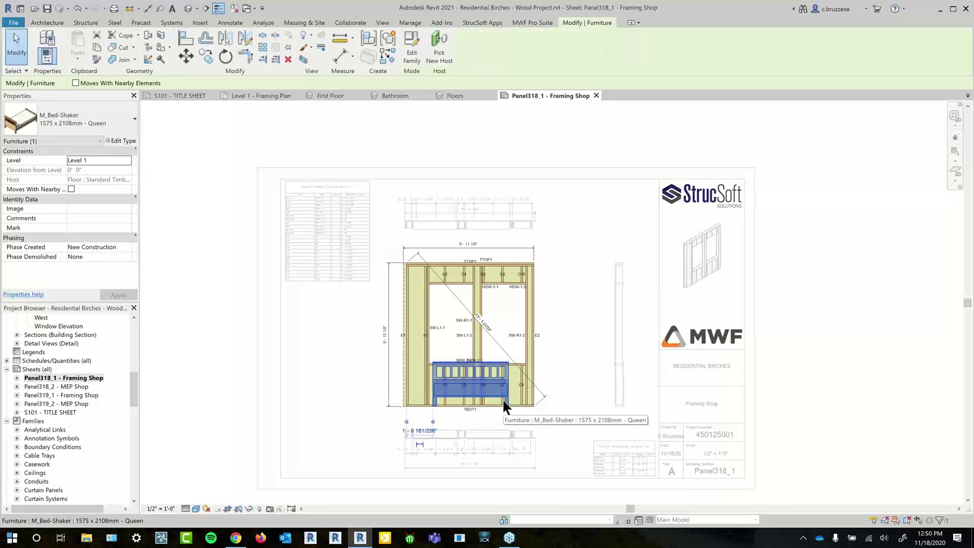
right_click(502, 398)
mouse_move(583, 242)
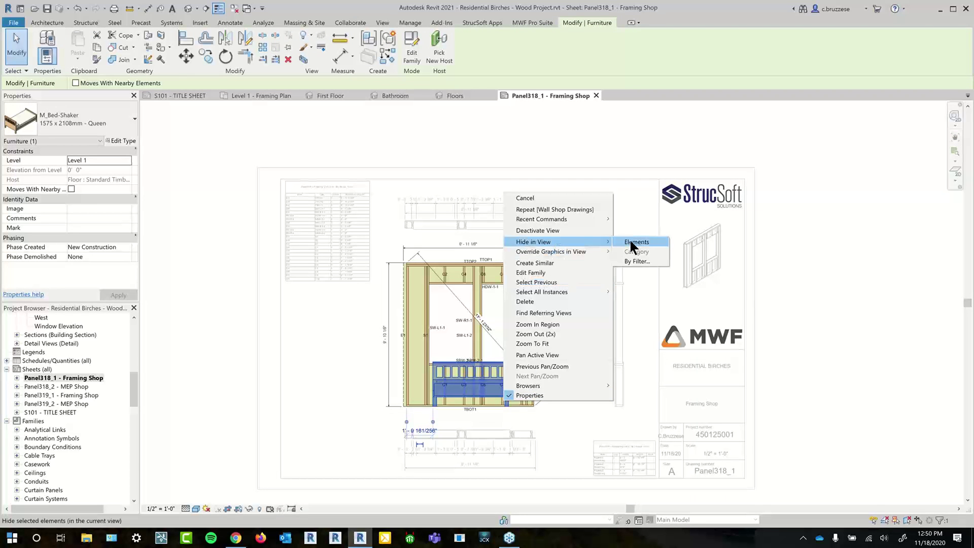
click(631, 242)
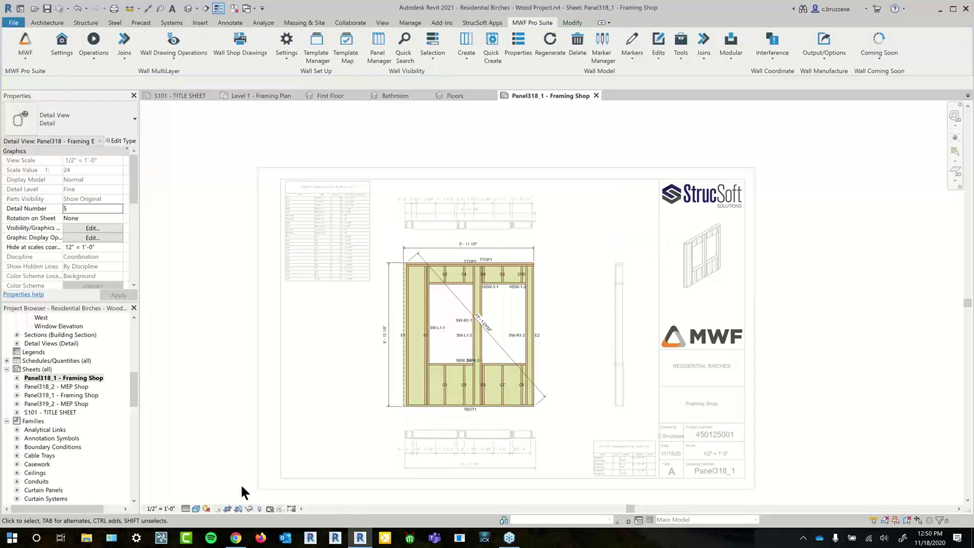
Check the elevation's hidden elements with Reveal Hidden Elements, turn it off again, and deactivate the viewport.
click(259, 509)
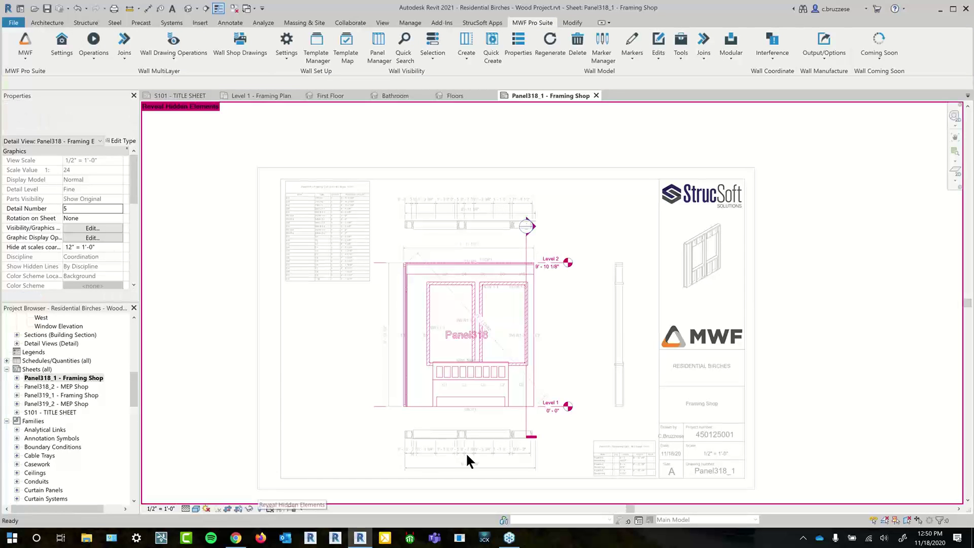
click(259, 508)
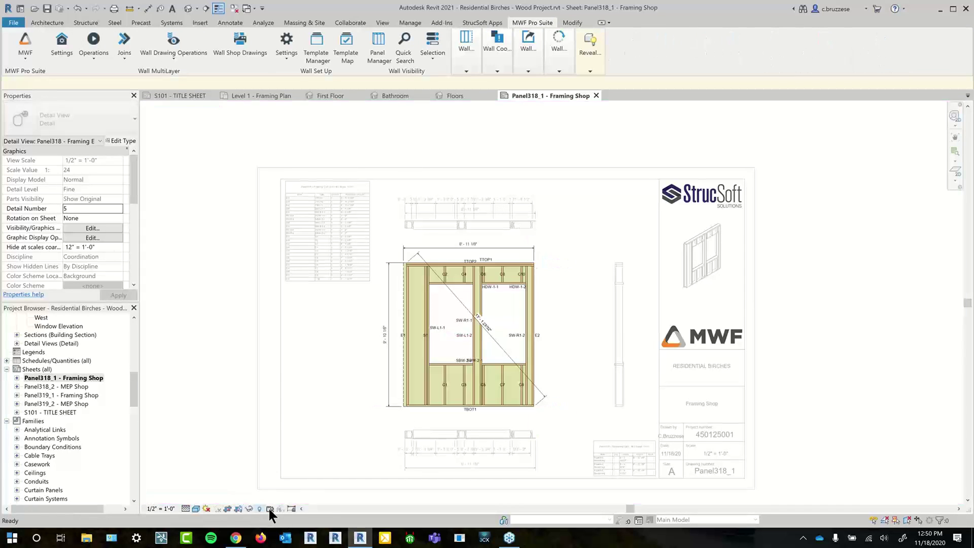
click(239, 452)
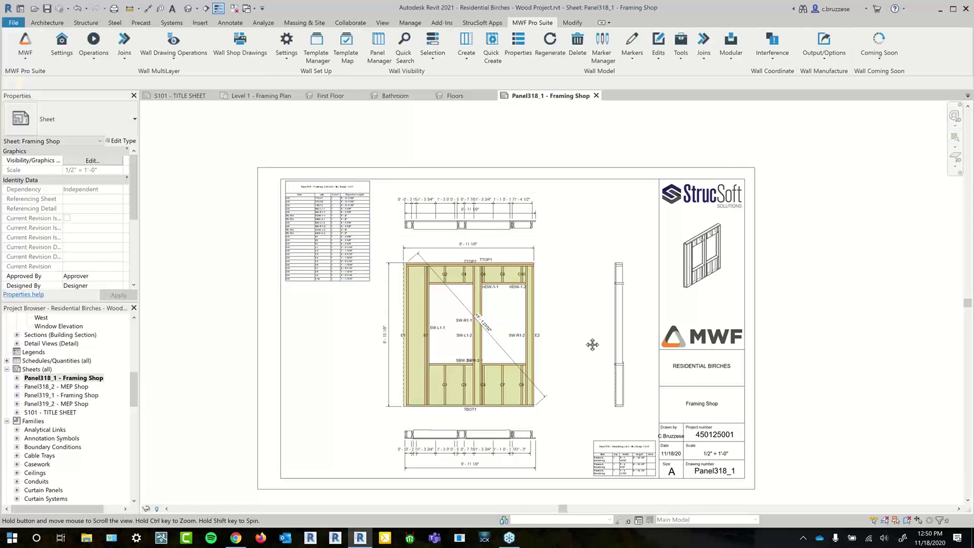
Activate the framing plan viewport above the elevation, inspect its member dimension string, and deactivate the viewport.
scroll(583, 342, up, 2)
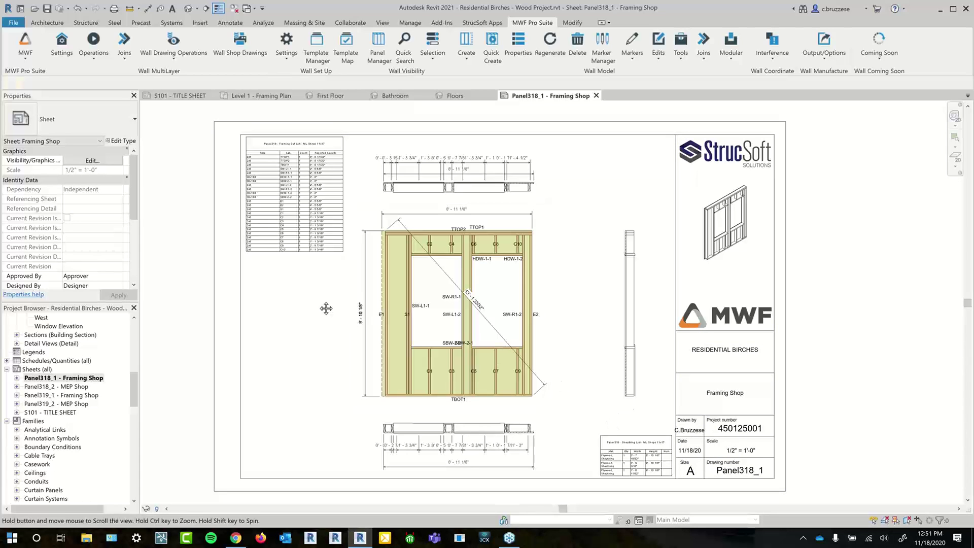
middle_drag(326, 309, 332, 331)
scroll(434, 242, up, 1)
click(456, 179)
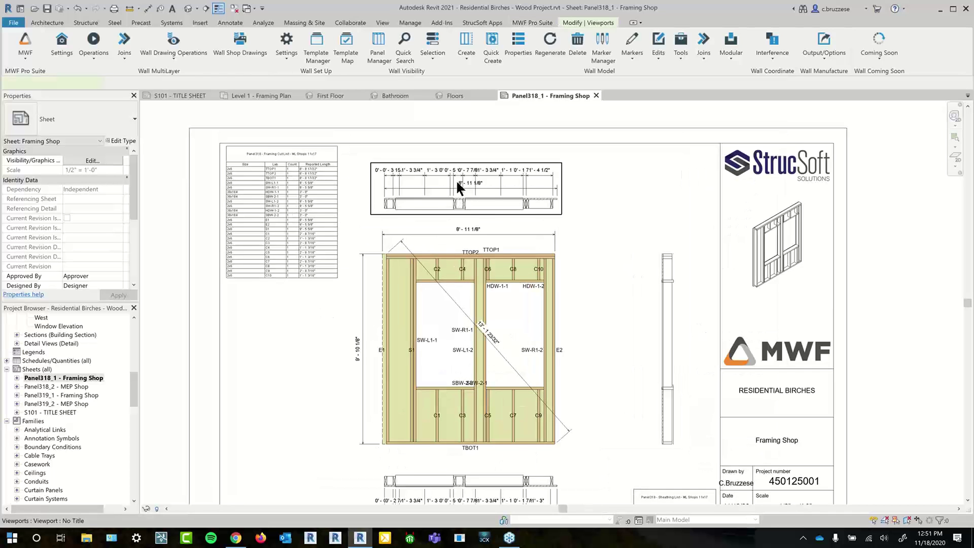
double_click(468, 178)
click(519, 171)
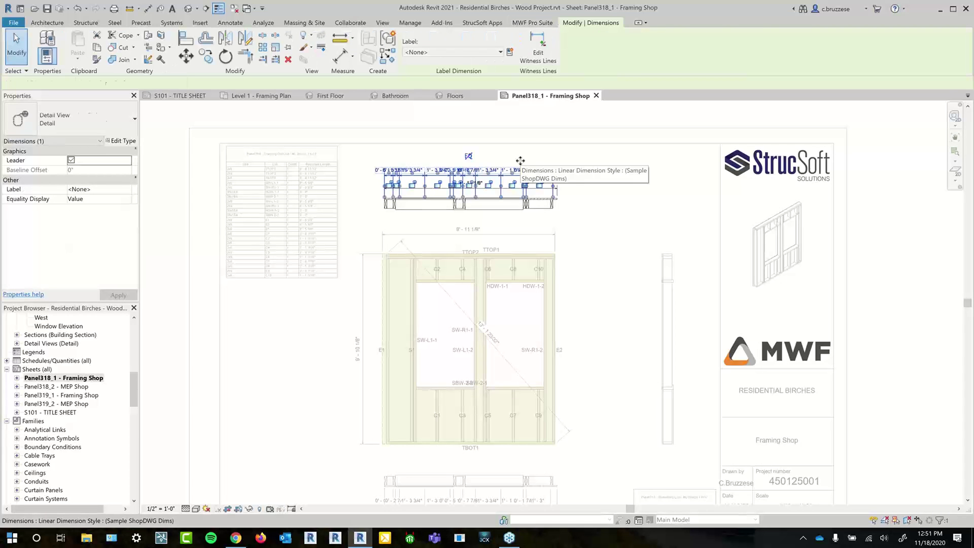
key(Escape)
double_click(602, 275)
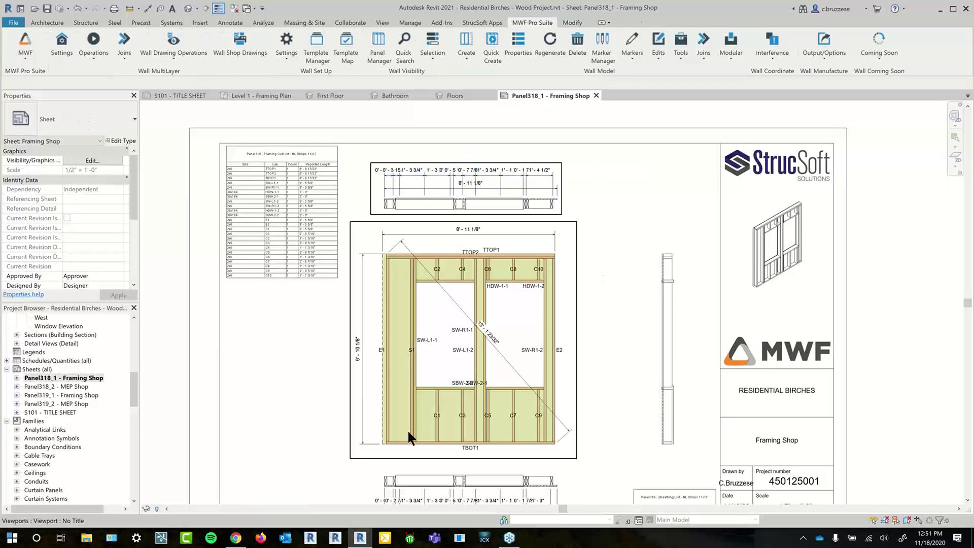
Activate the framing elevation viewport, inspect the sheathing panel at the wall's E1 end, and clear the selection.
double_click(406, 428)
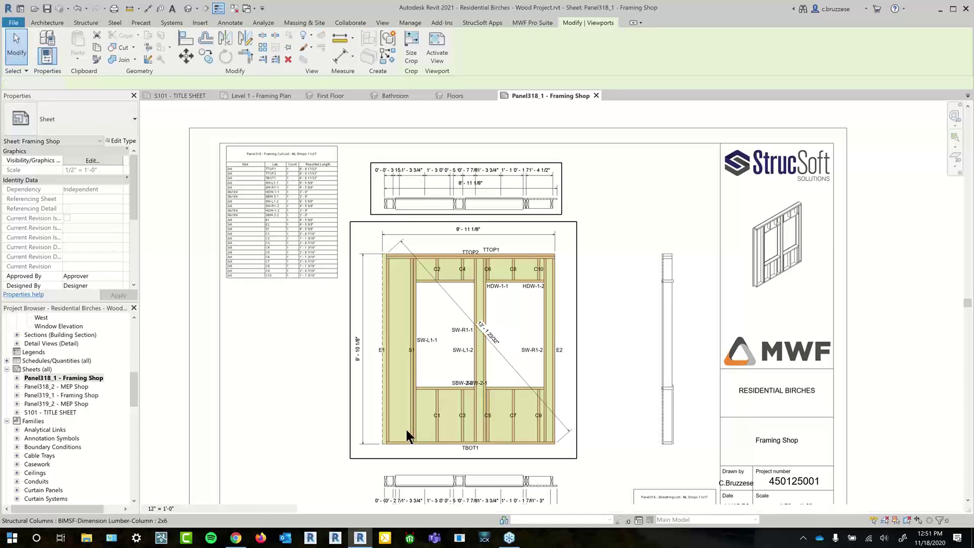
click(382, 412)
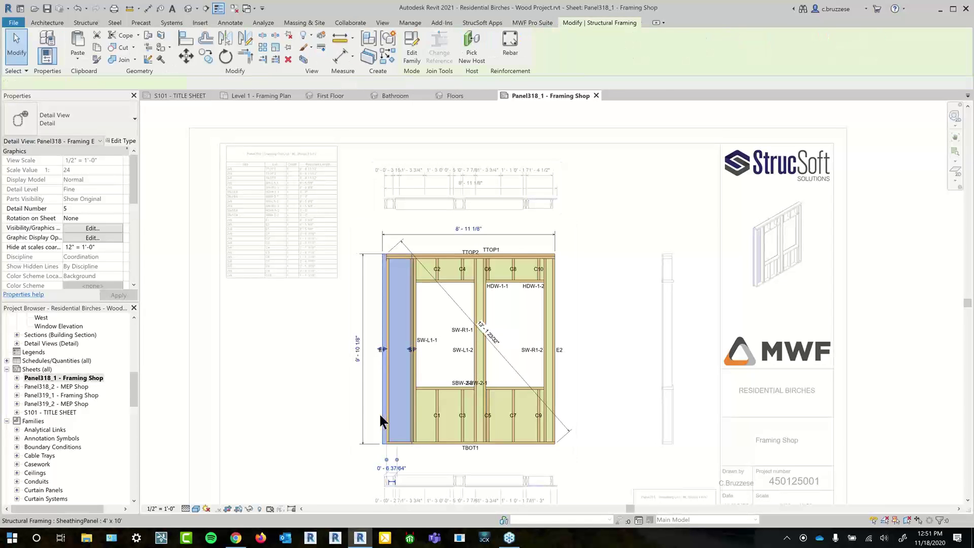
double_click(620, 410)
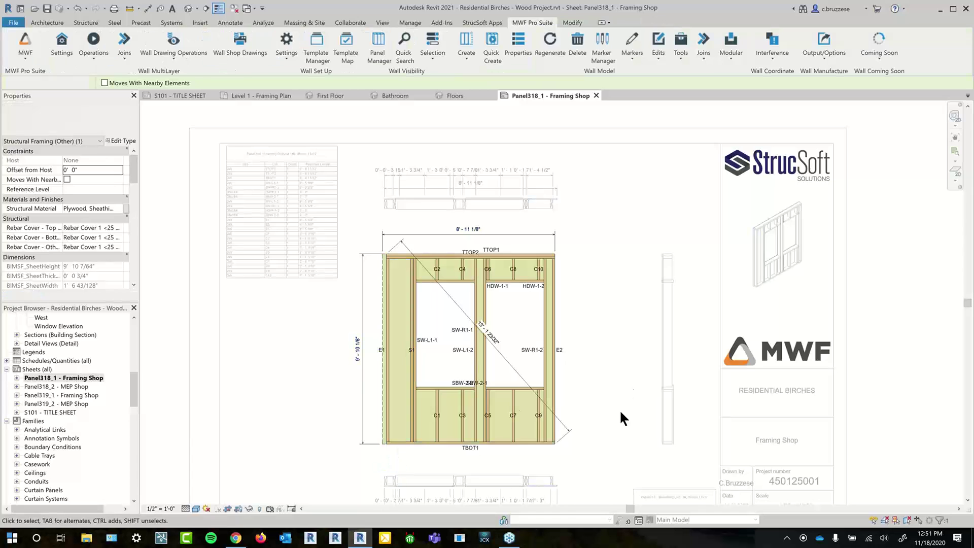
Inspect the wall section viewport on the Panel318_1 sheet, clear the selection, and examine the framing cut list.
click(682, 316)
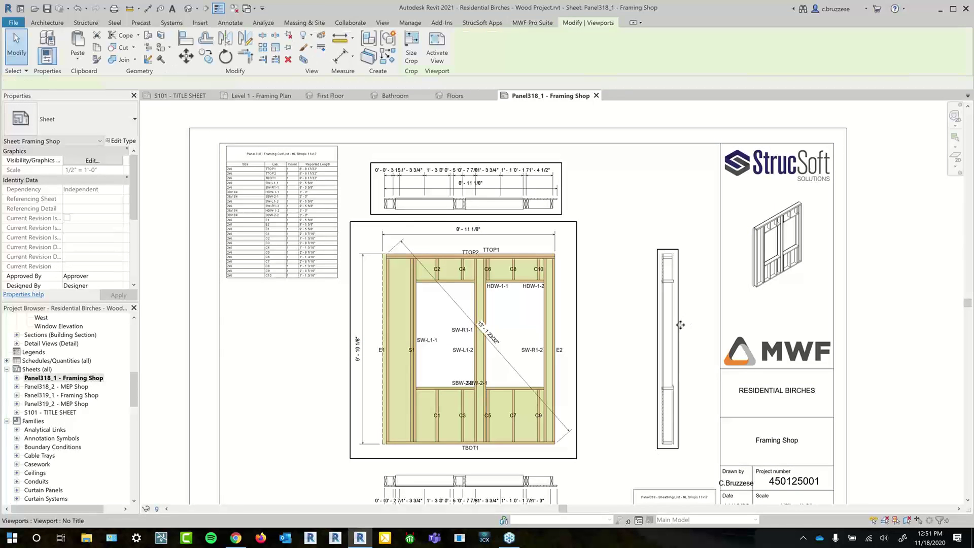
middle_drag(642, 467, 647, 385)
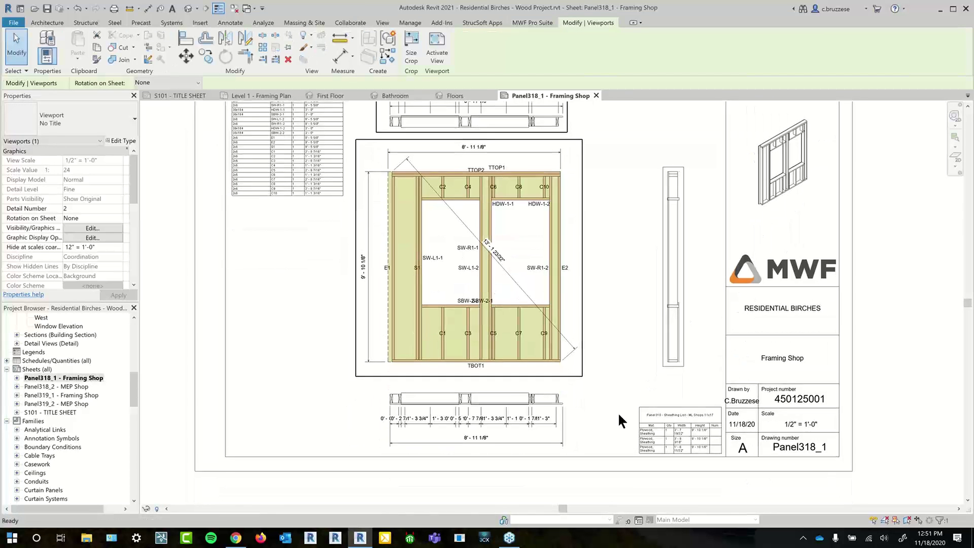
click(618, 413)
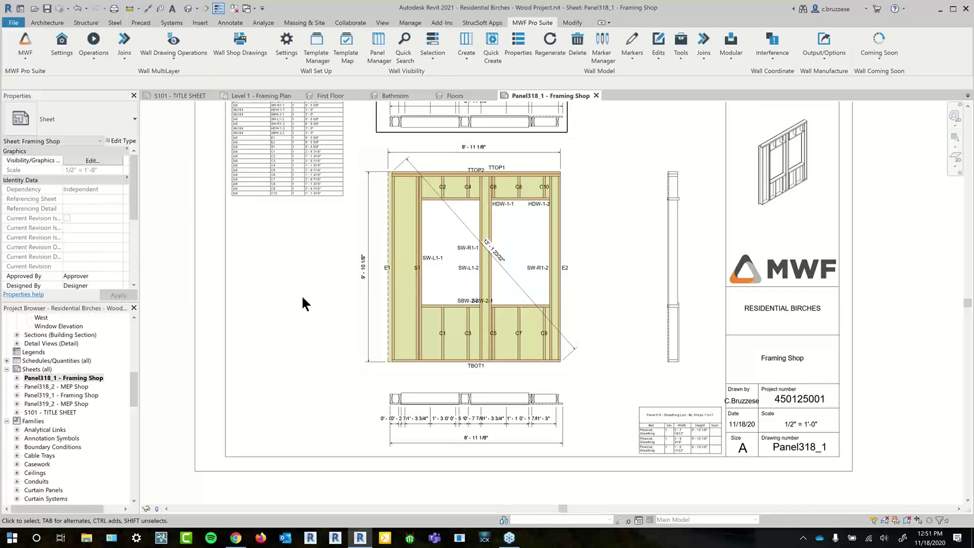
middle_drag(334, 261, 369, 335)
scroll(334, 213, up, 3)
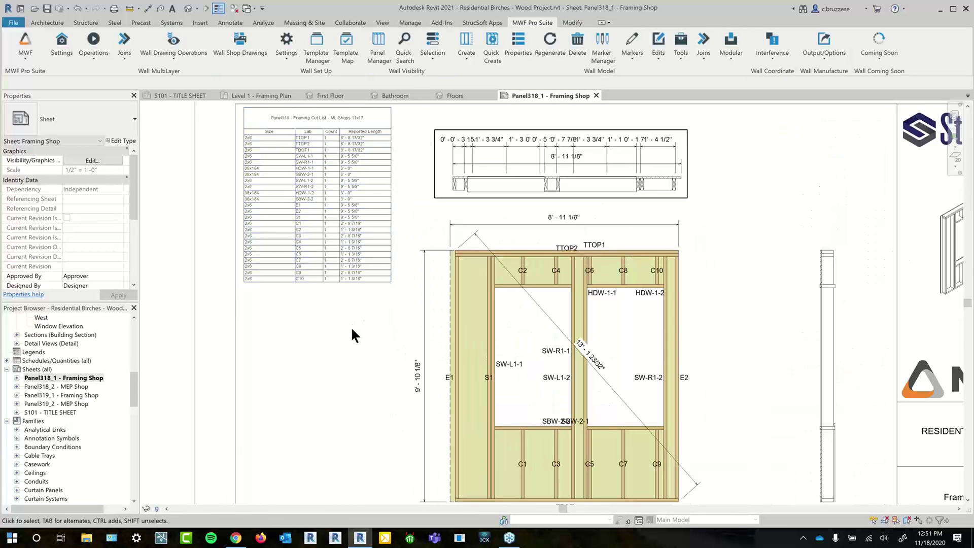
middle_drag(358, 343, 368, 425)
scroll(369, 424, up, 2)
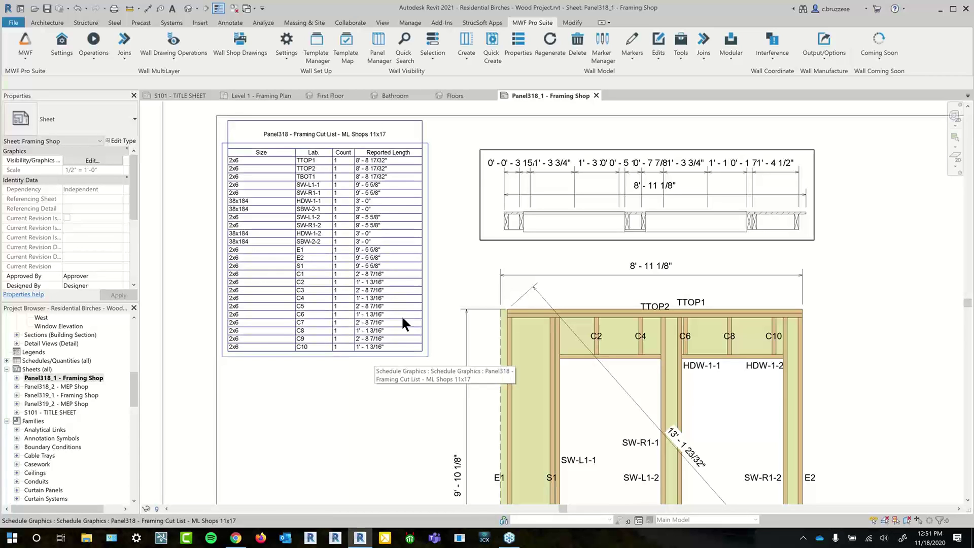
Open the Panel318 framing cut list schedule from the sheet and select the SBW-2-2 member's reported length cell.
click(346, 285)
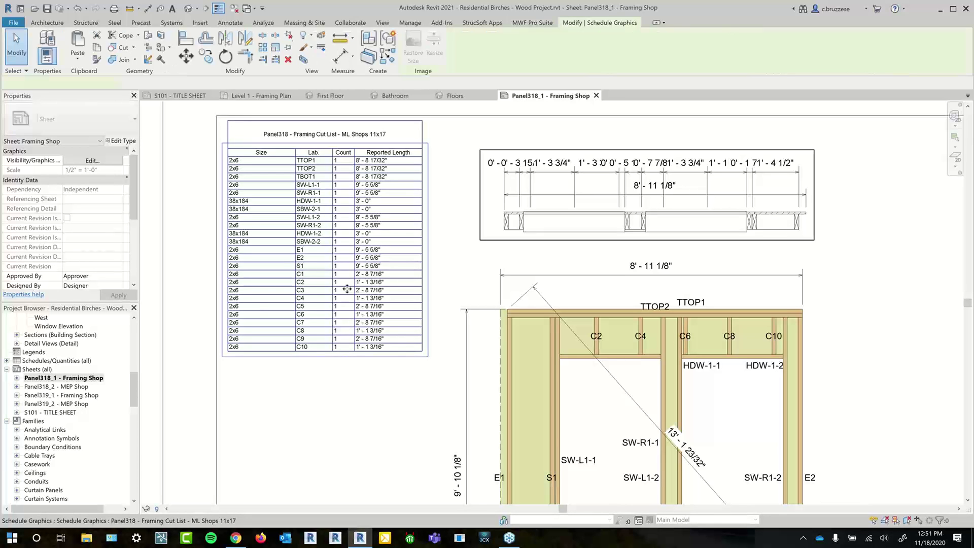
double_click(360, 330)
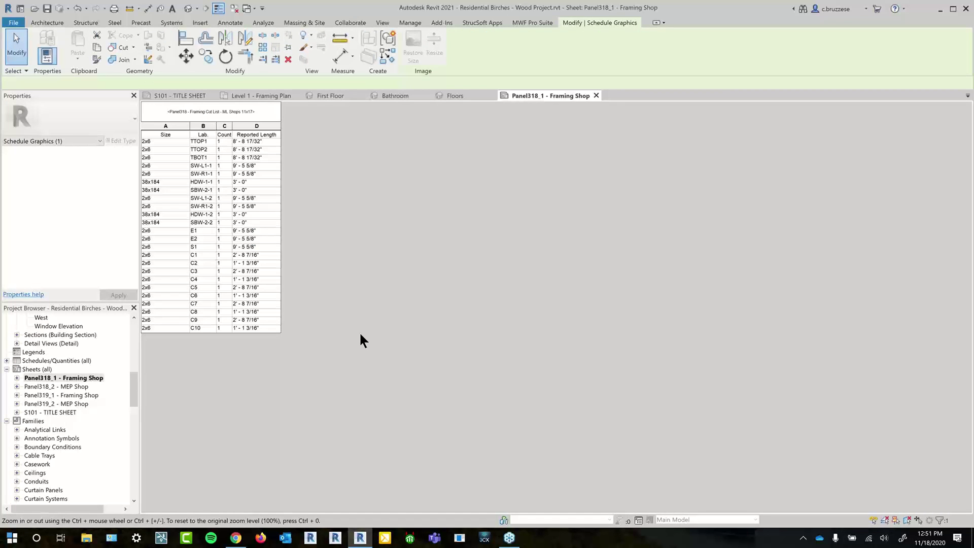
drag(233, 126, 227, 126)
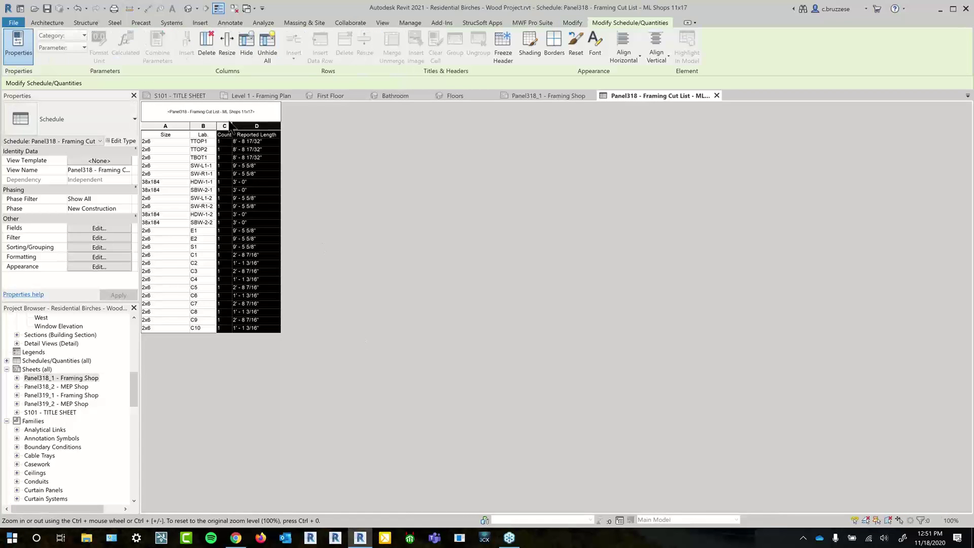
click(259, 222)
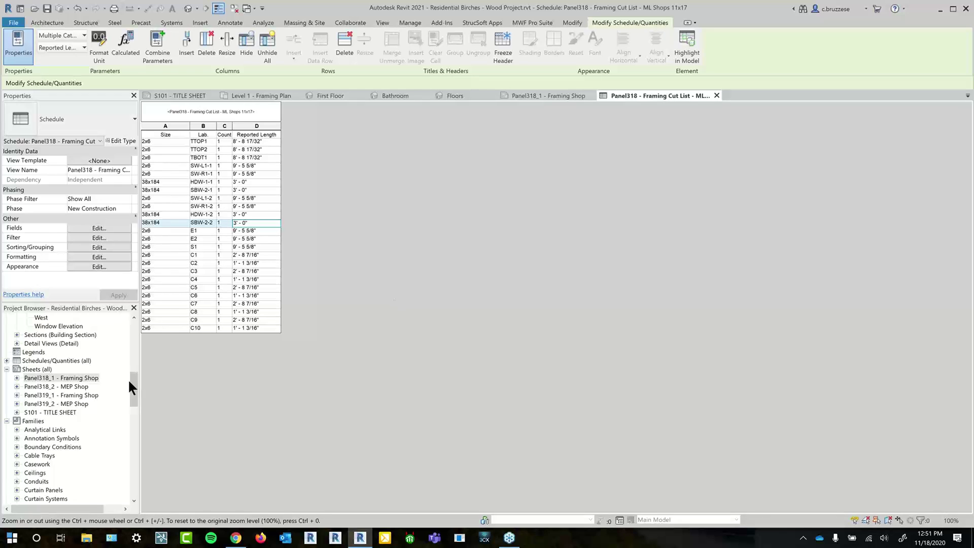
Examine the fields available for the Panel318 cut list and close the schedule properties without changing them.
click(98, 228)
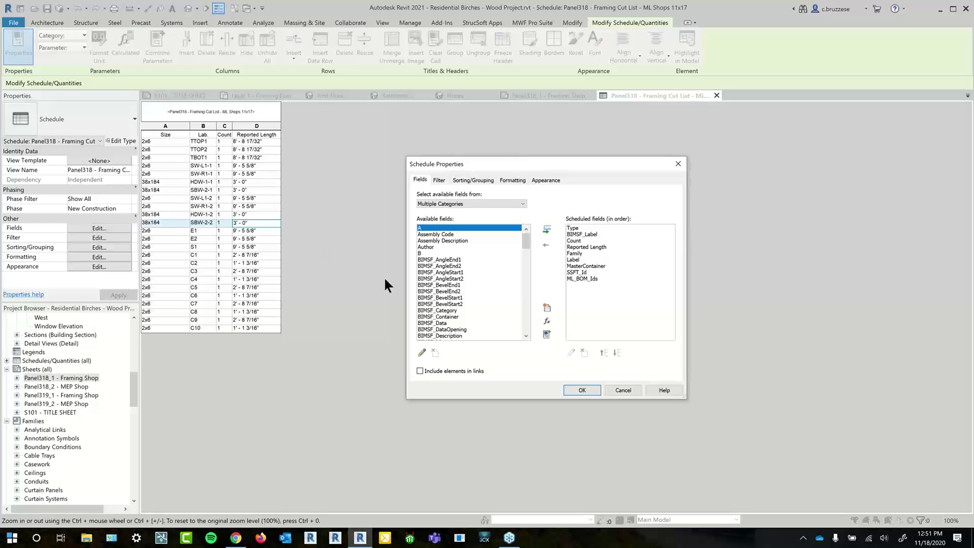
scroll(486, 285, down, 10)
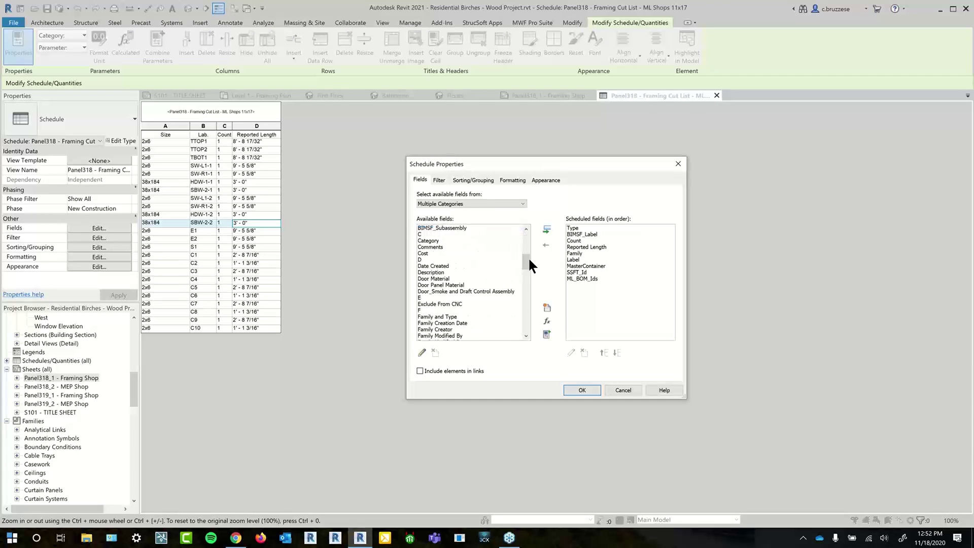
mouse_move(528, 257)
mouse_down()
mouse_move(530, 318)
mouse_move(527, 266)
mouse_up()
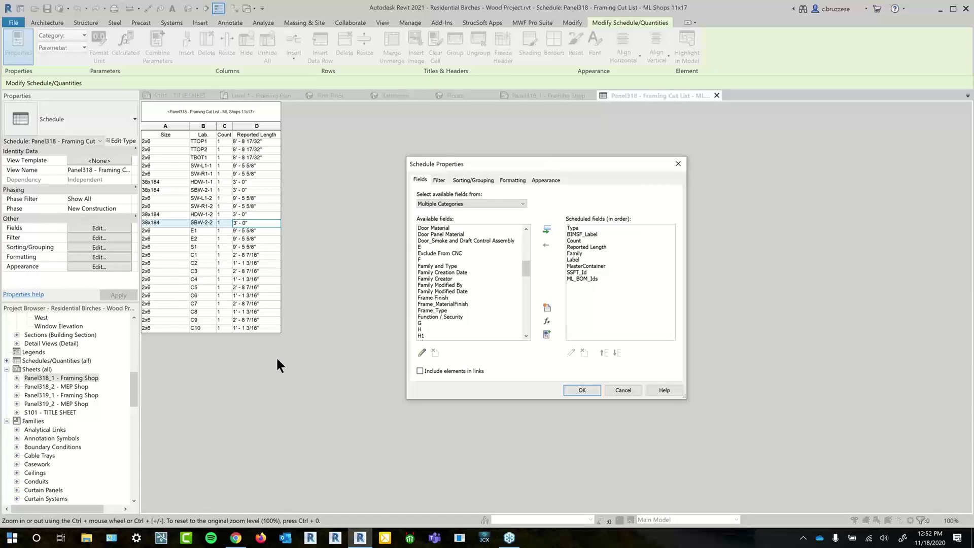
click(681, 170)
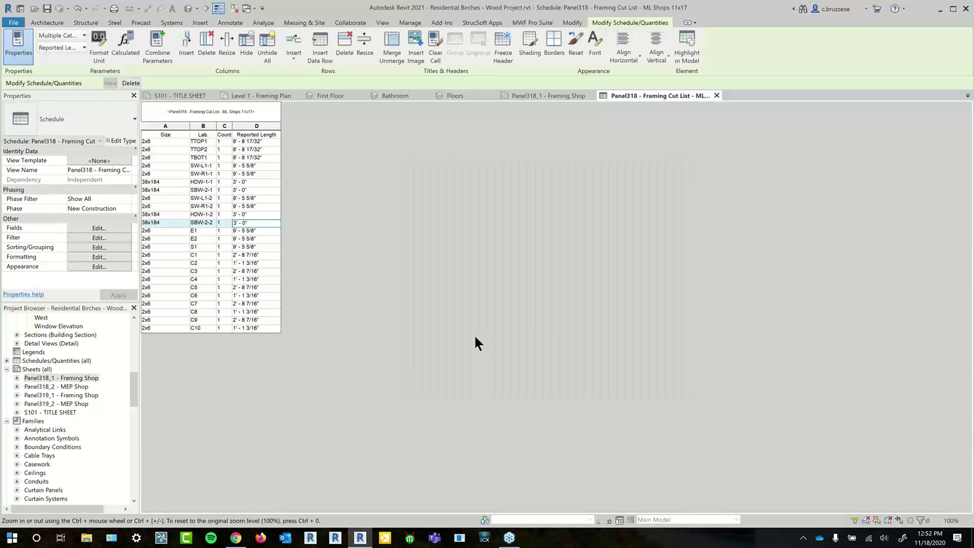
Open the Framing Cut List(Master) schedule and review its member sizes, labels and reported lengths.
scroll(32, 410, up, 1)
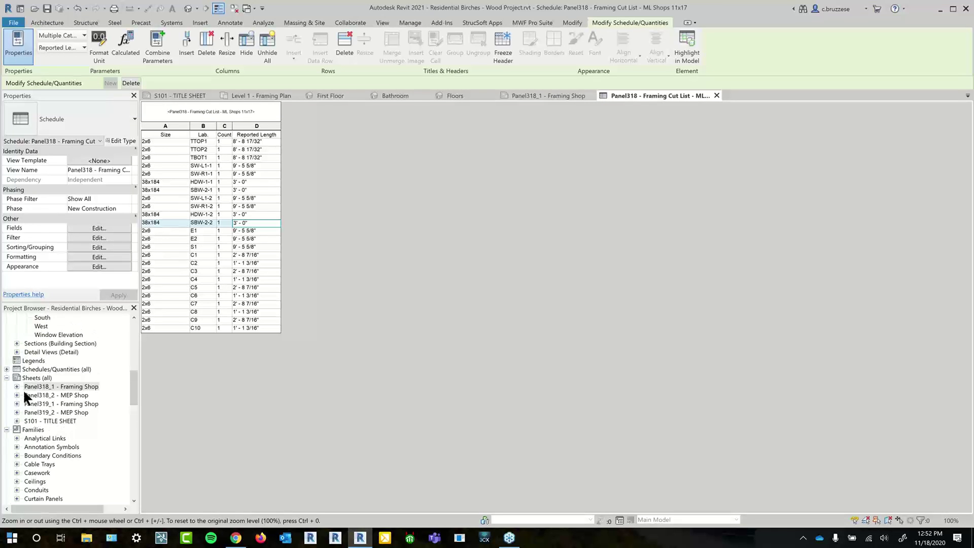
click(6, 369)
click(74, 377)
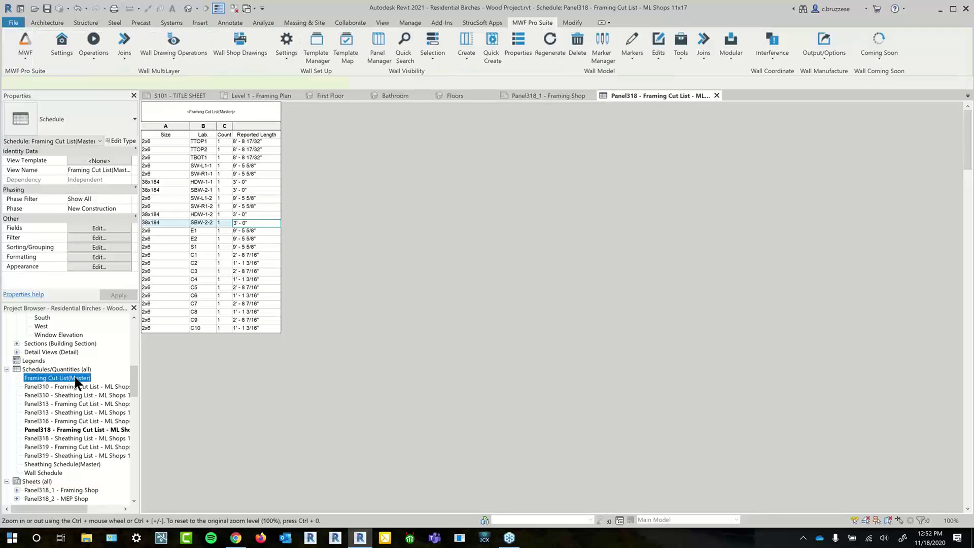
double_click(75, 378)
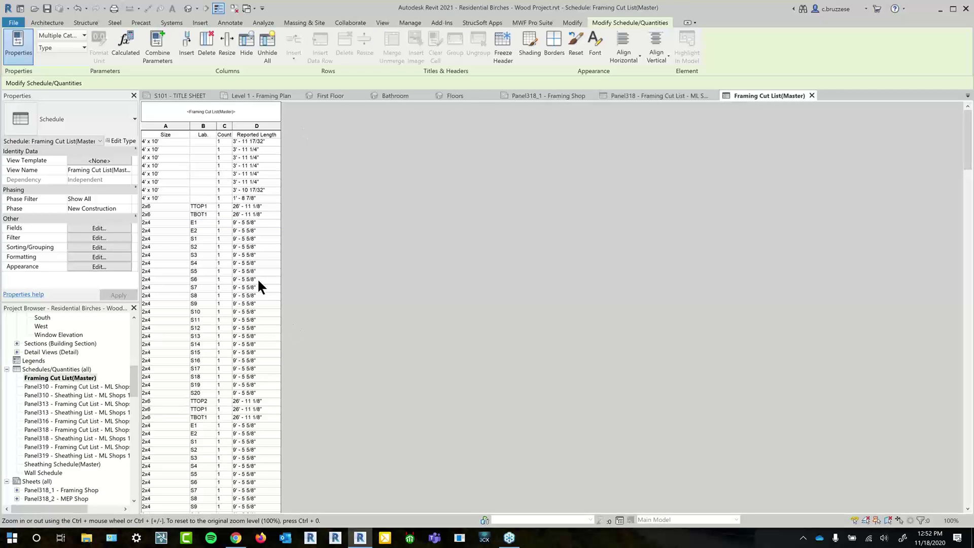
scroll(257, 278, down, 3)
scroll(257, 278, down, 3)
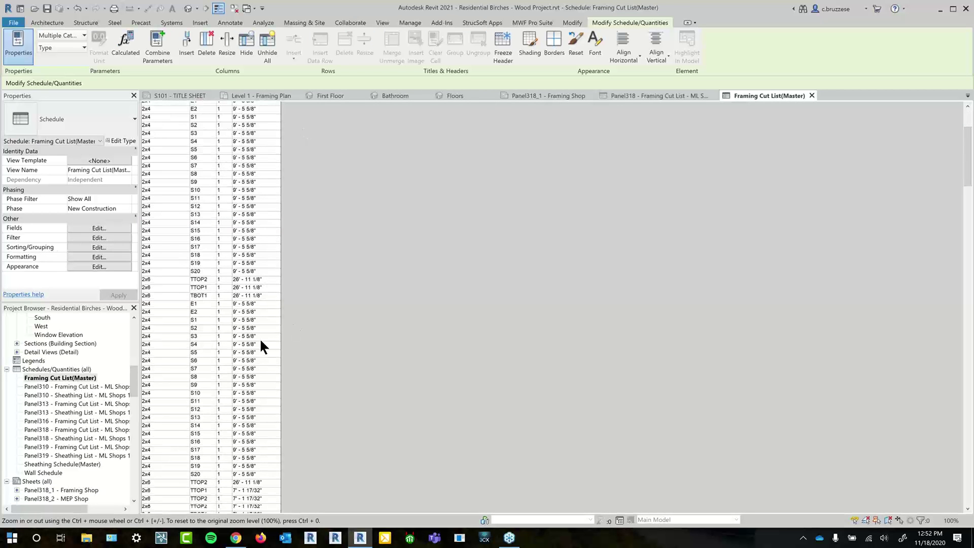
scroll(260, 340, down, 3)
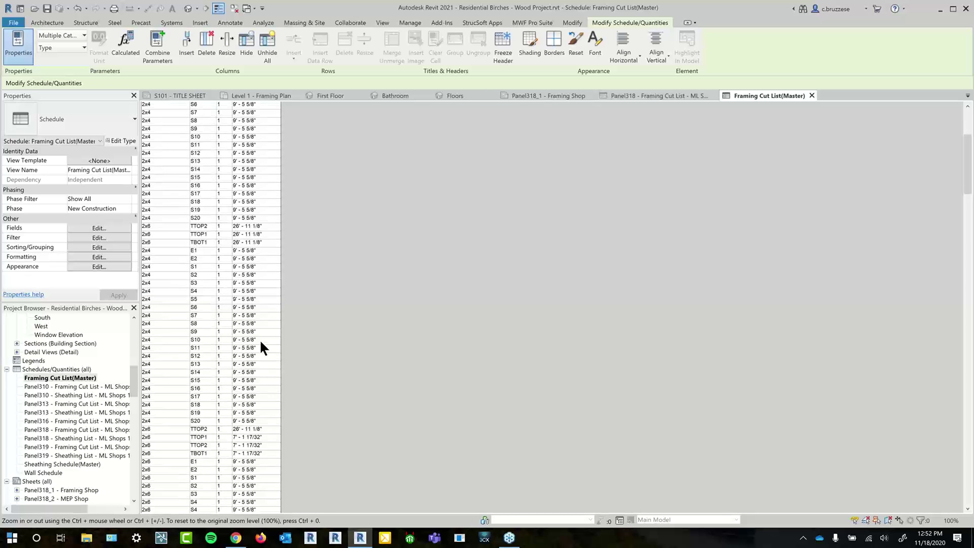
scroll(260, 339, down, 1)
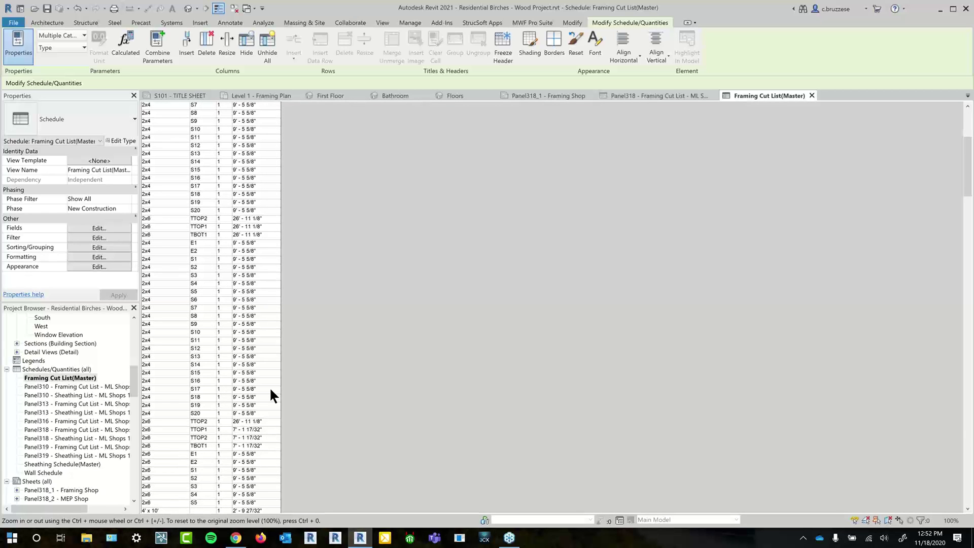
scroll(271, 390, down, 15)
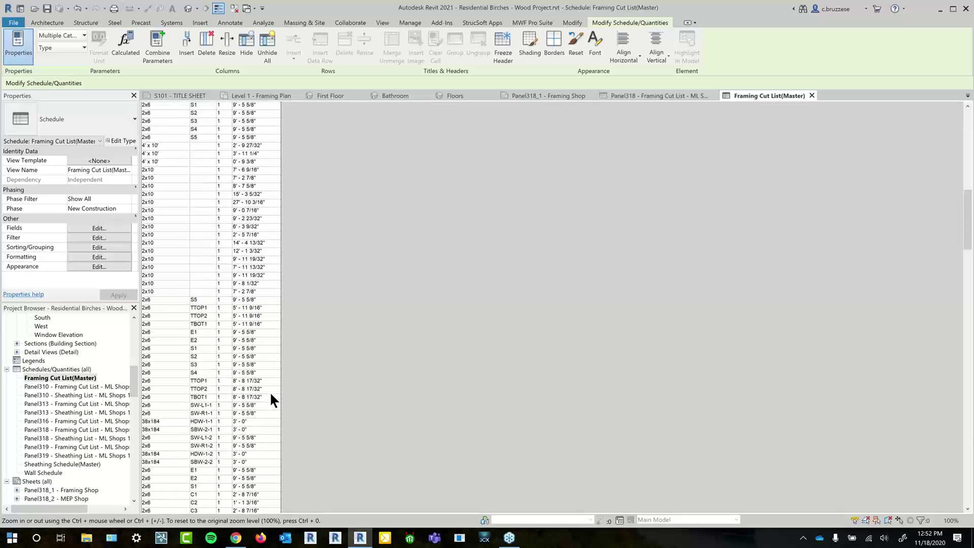
scroll(269, 399, down, 12)
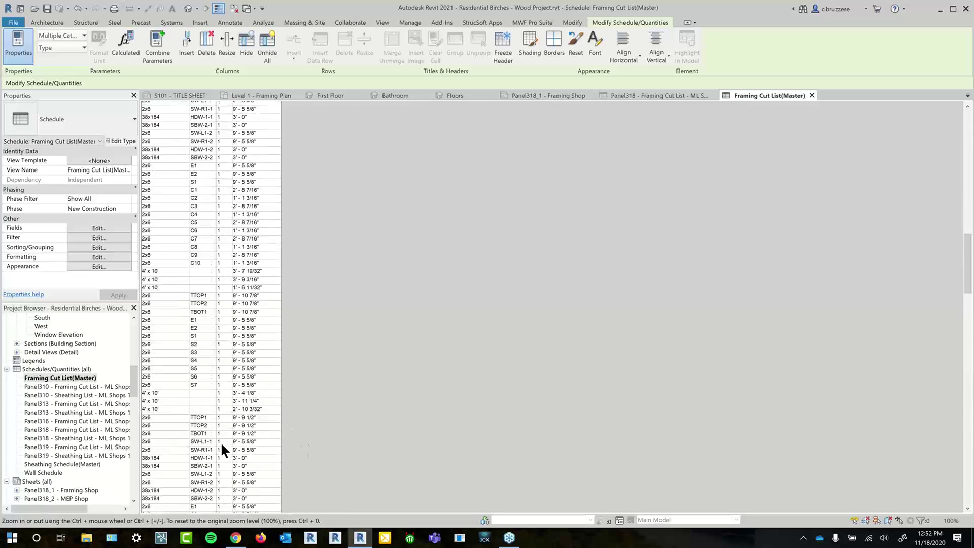
scroll(220, 441, down, 3)
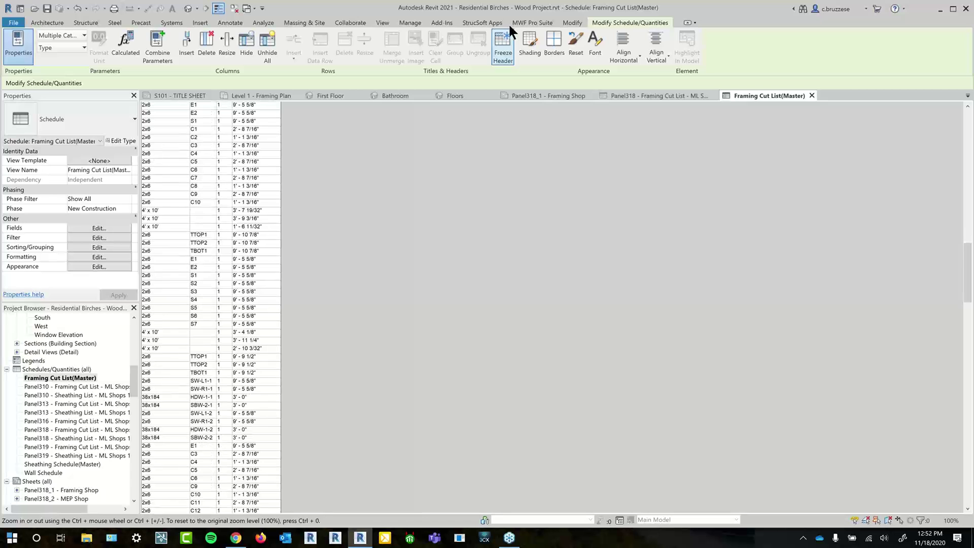
Check the existing-schedule duplication setting of the Framing Cut List view in the ML Shops 11x17 wall drawing settings, then close without changes.
click(550, 20)
click(174, 58)
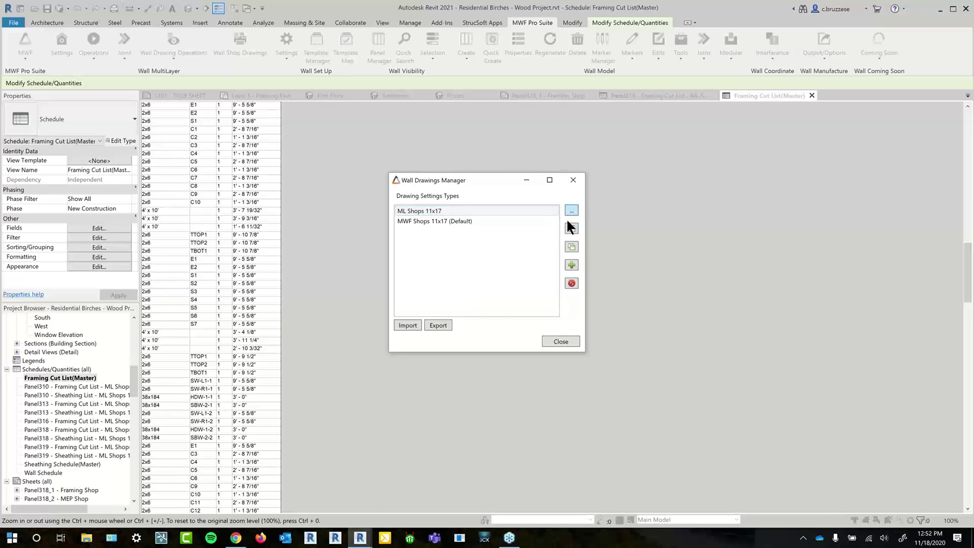
click(571, 211)
drag(452, 100, 501, 103)
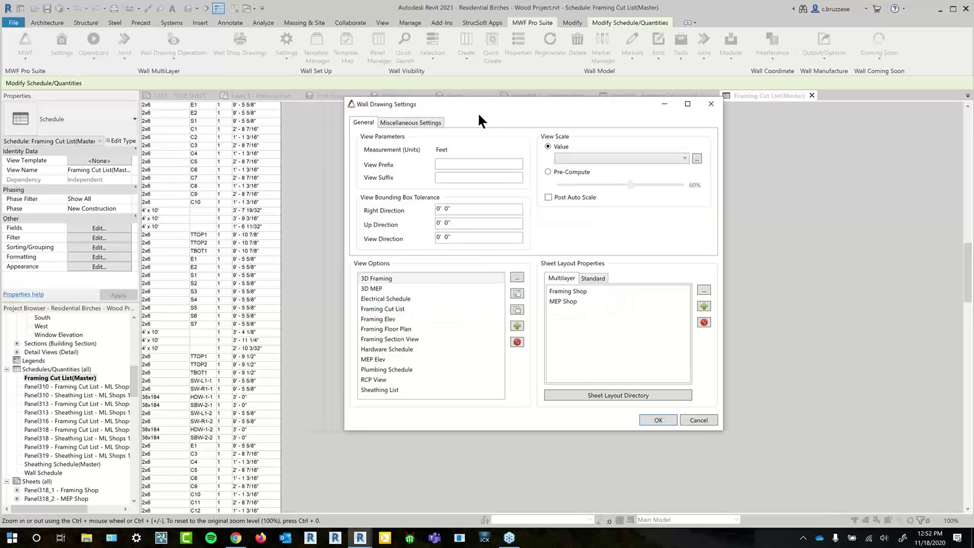
click(418, 306)
double_click(417, 307)
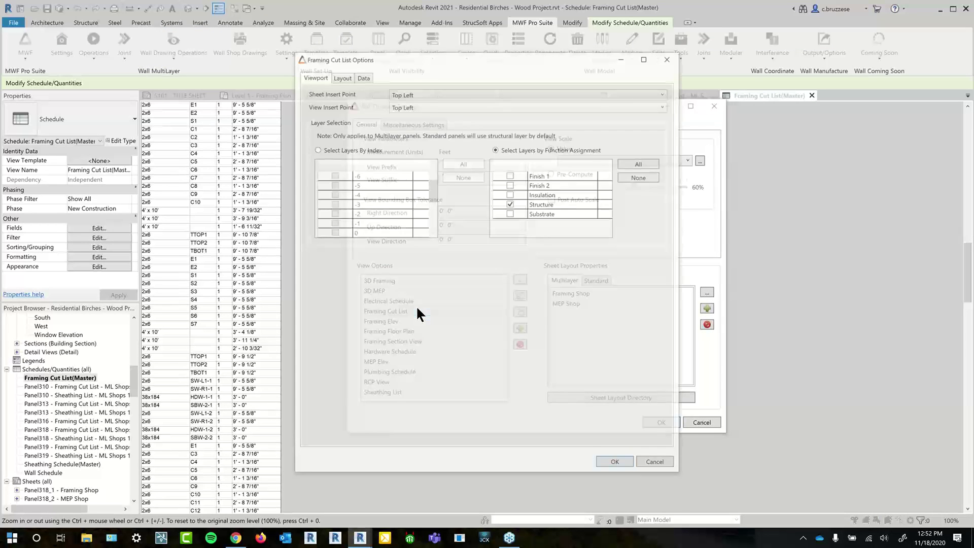
click(363, 75)
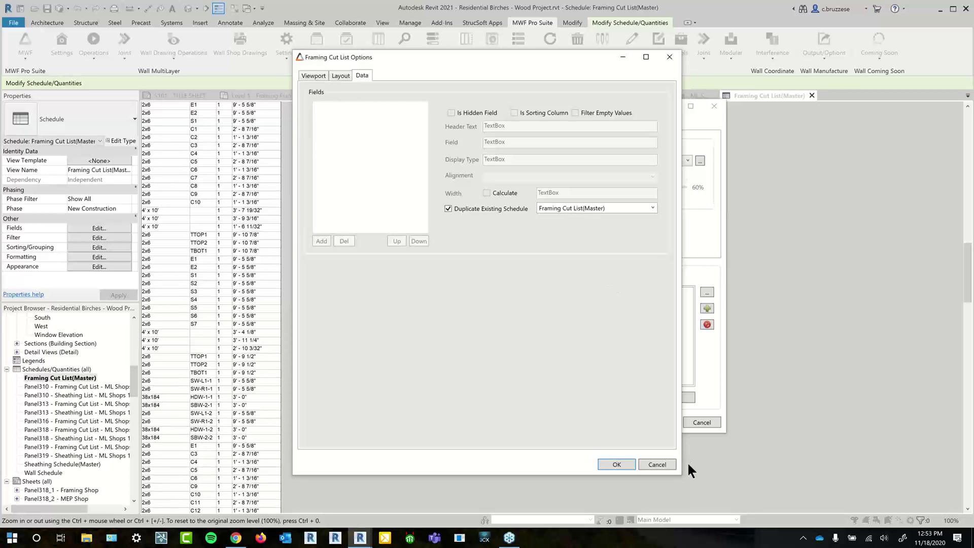
click(672, 464)
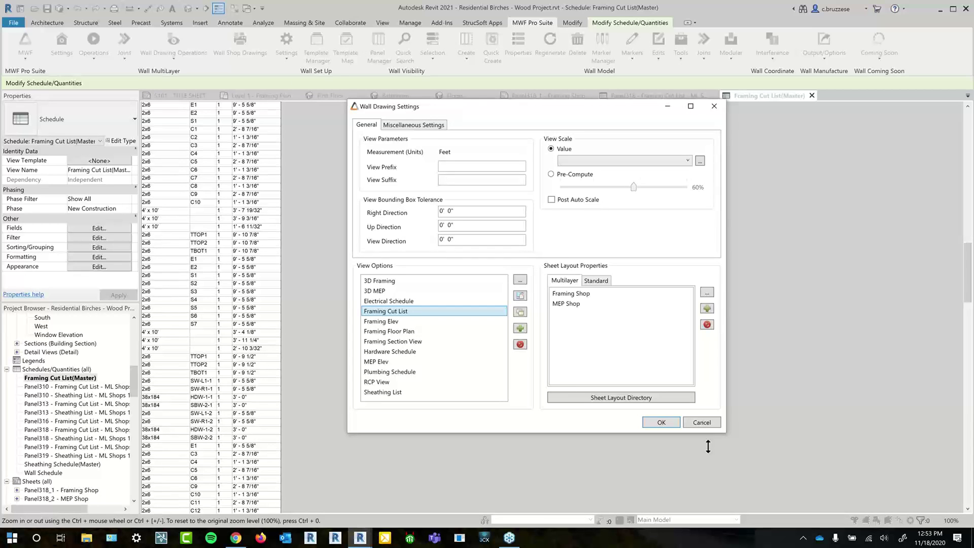
click(704, 421)
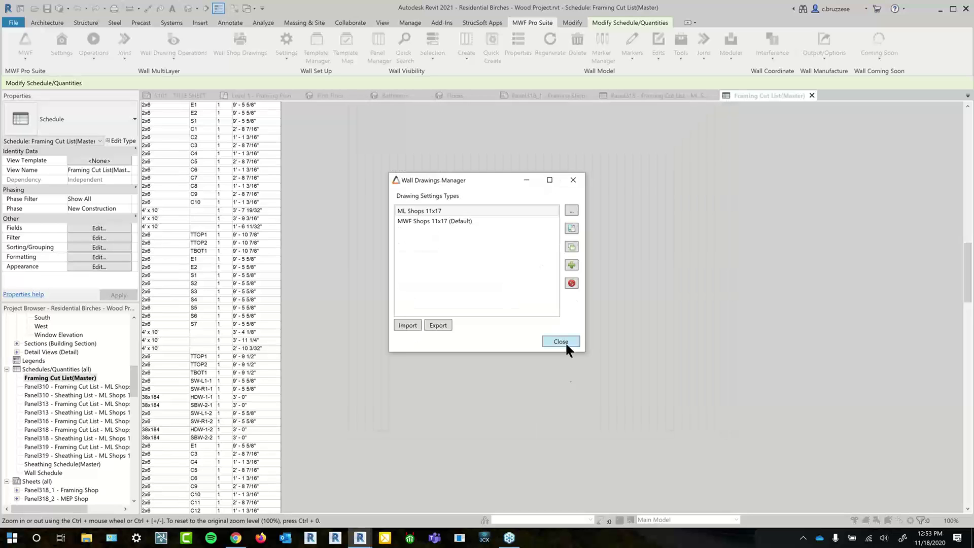
click(565, 342)
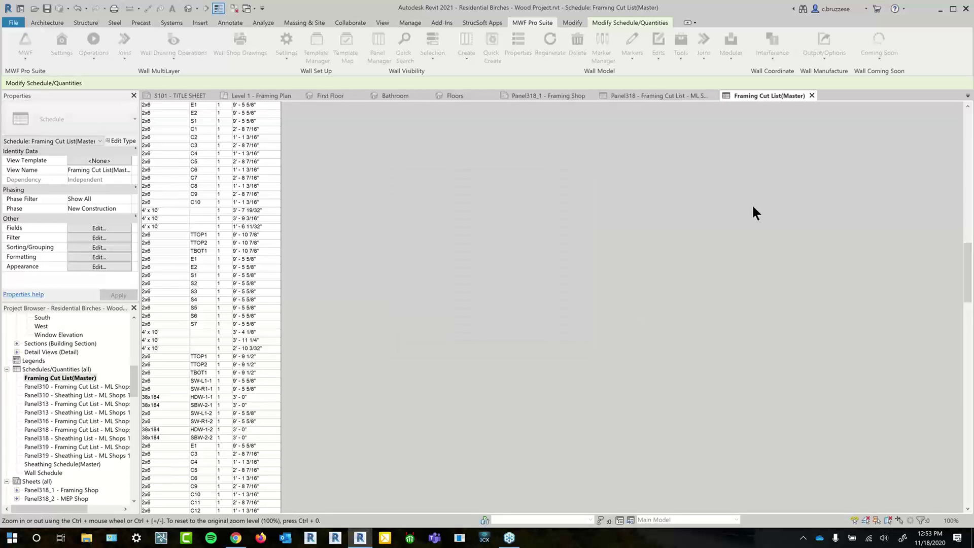
Close the master and Panel318 cut list schedules and the Panel318_1 framing shop sheet.
click(812, 96)
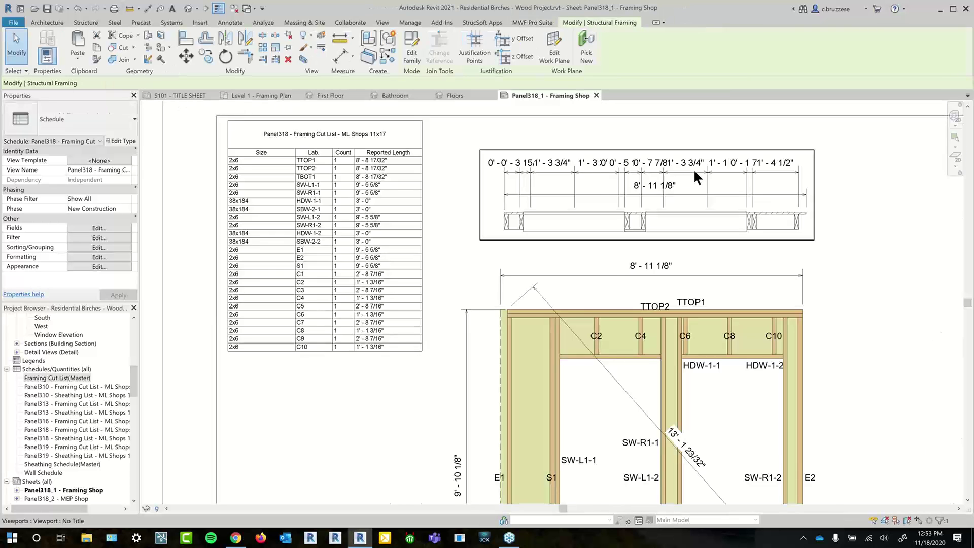
scroll(693, 168, down, 4)
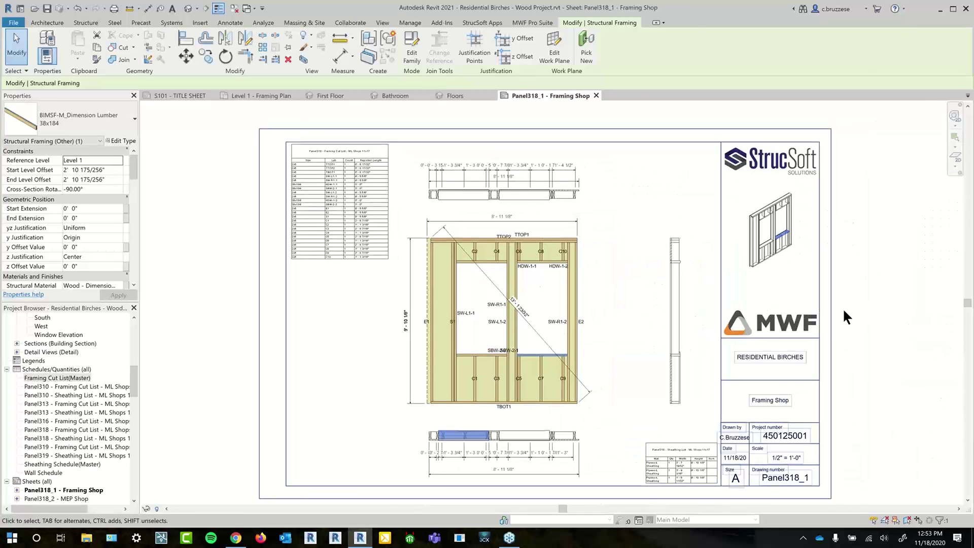
click(842, 308)
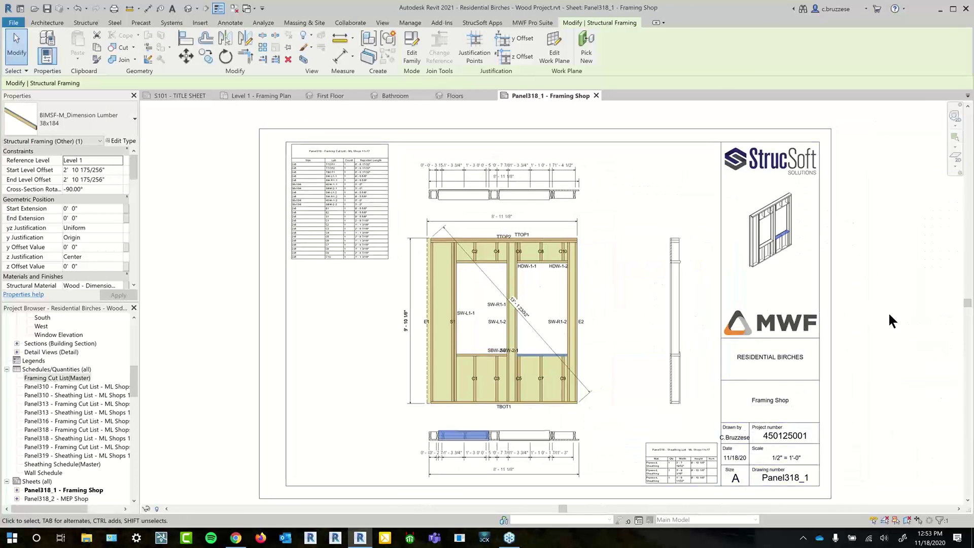
click(597, 96)
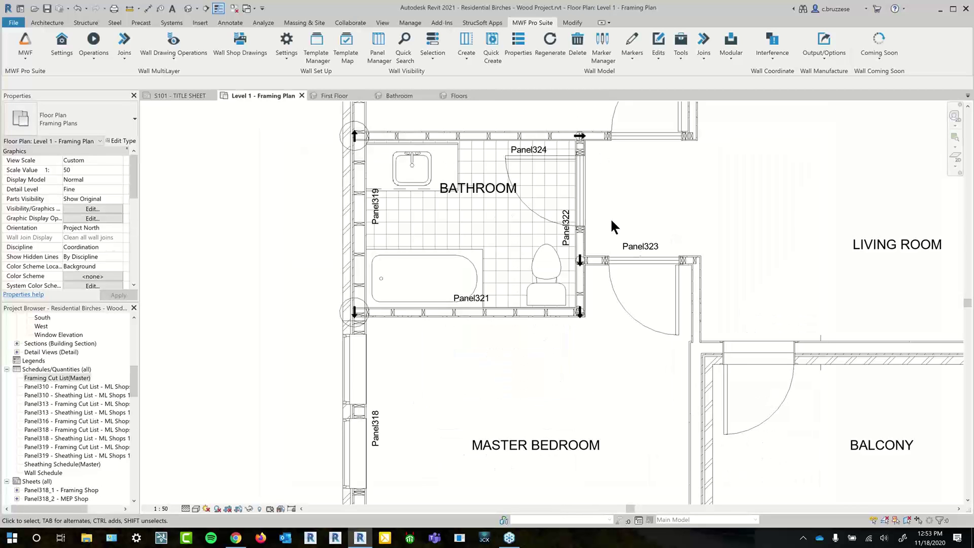
Look over the Level 1 framing plan around the master bedroom and switch to the Floors 3D view.
scroll(610, 218, down, 1)
middle_drag(759, 267, 677, 256)
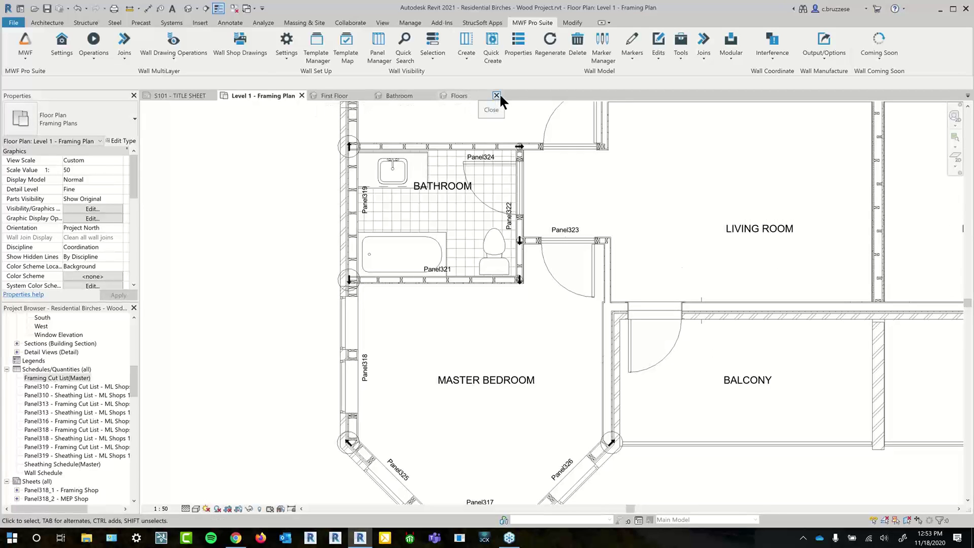
click(473, 99)
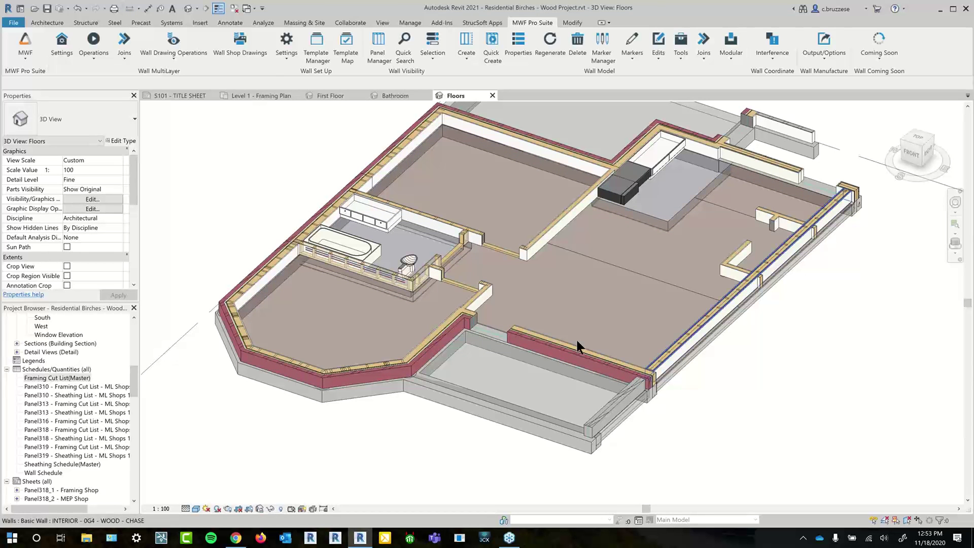
Create and immediately frame a floor panel on the Standard Timber-Wood Finish floor using the 2x10 @ 2' OC template.
click(602, 260)
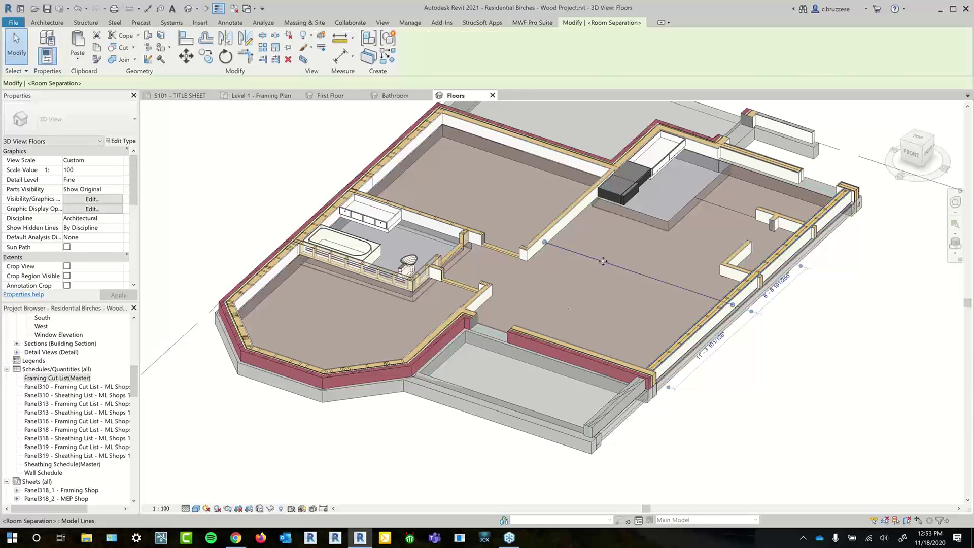
shift+middle_drag(602, 260, 745, 304)
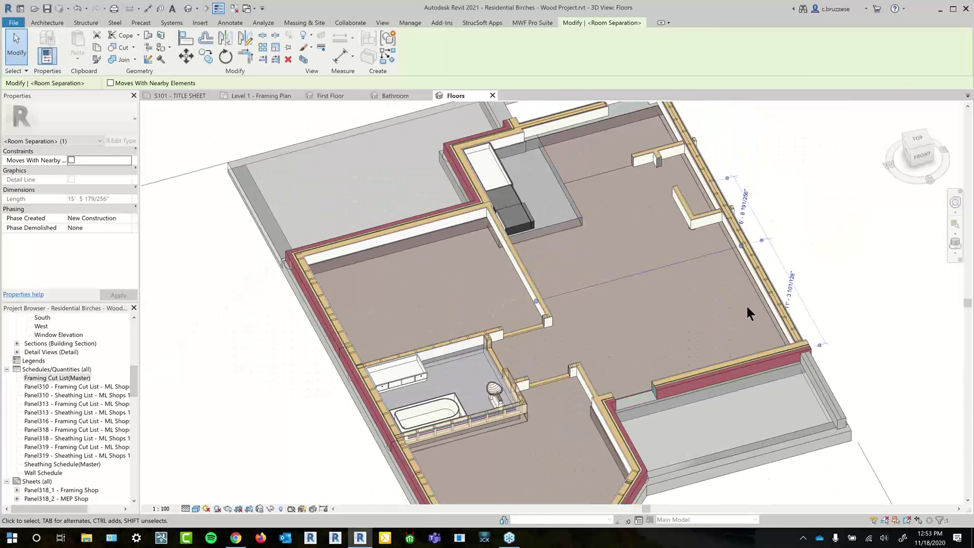
click(756, 296)
click(532, 22)
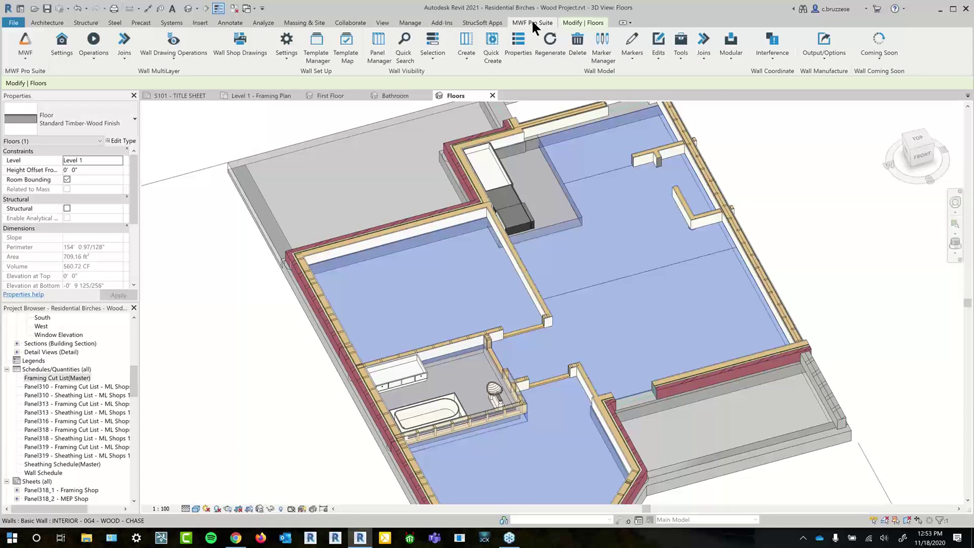
click(23, 53)
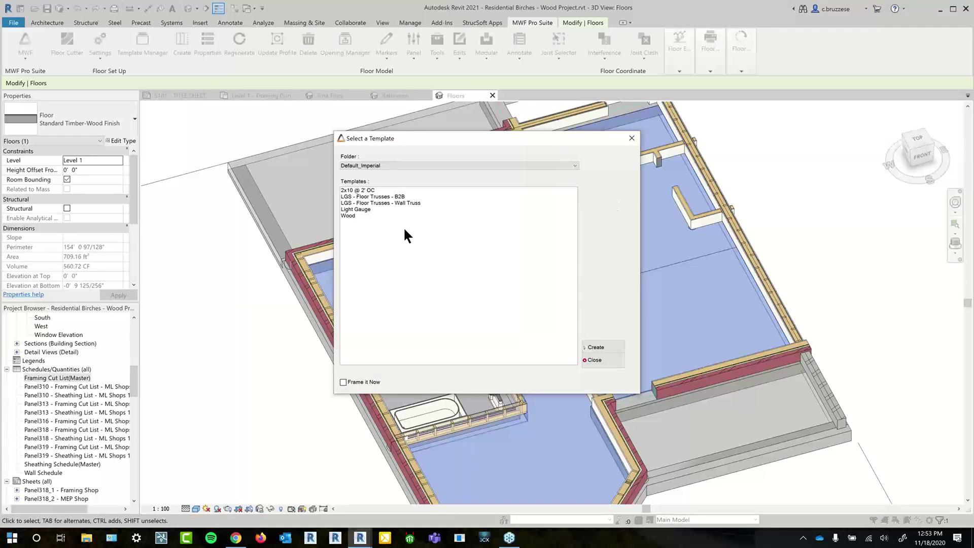
click(363, 191)
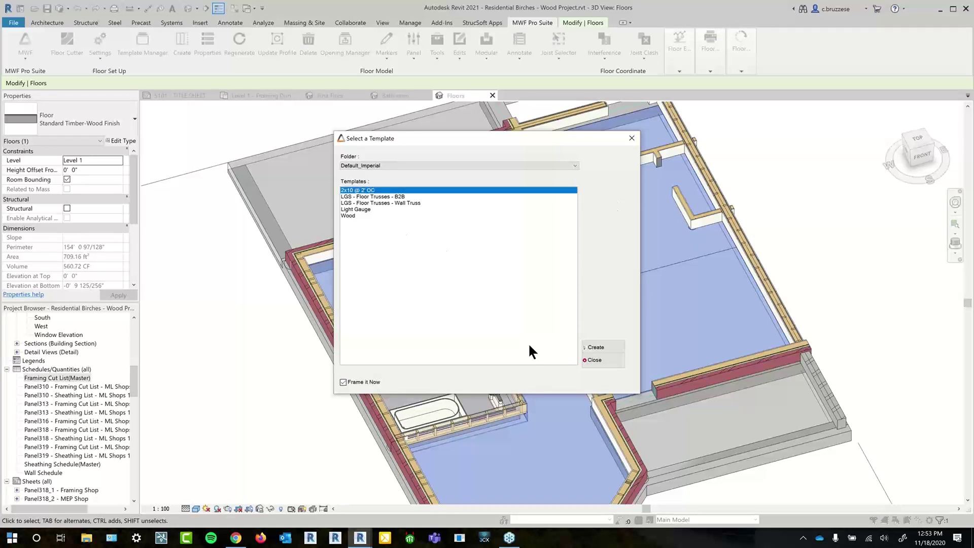
click(595, 348)
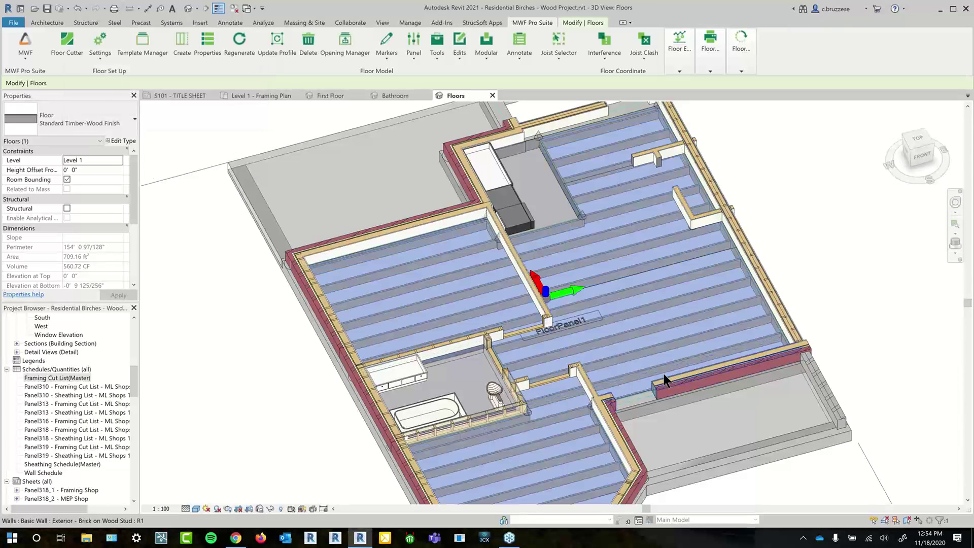
Temporarily isolate the timber floor, reset the temporary hide/isolate, and clear the selection.
key(h)
key(i)
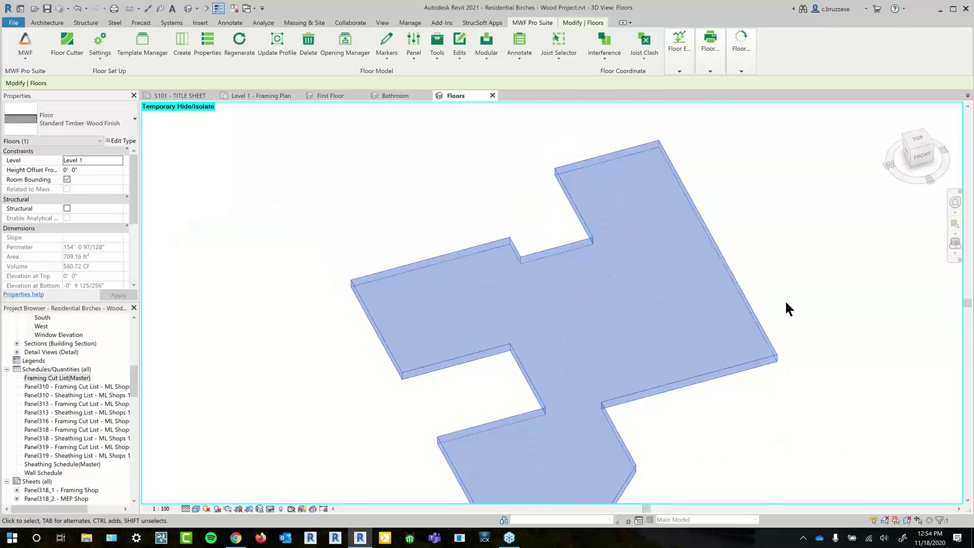
click(270, 509)
click(304, 499)
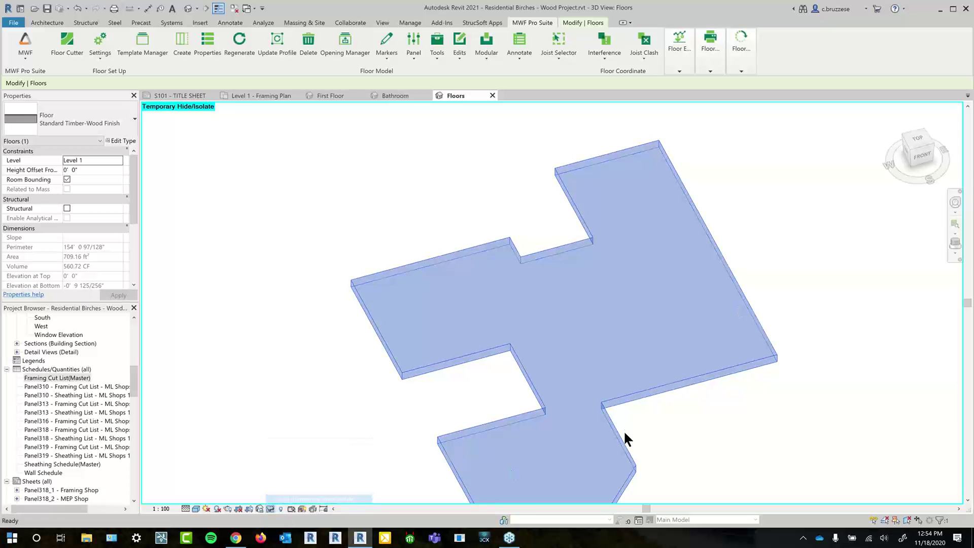
key(Escape)
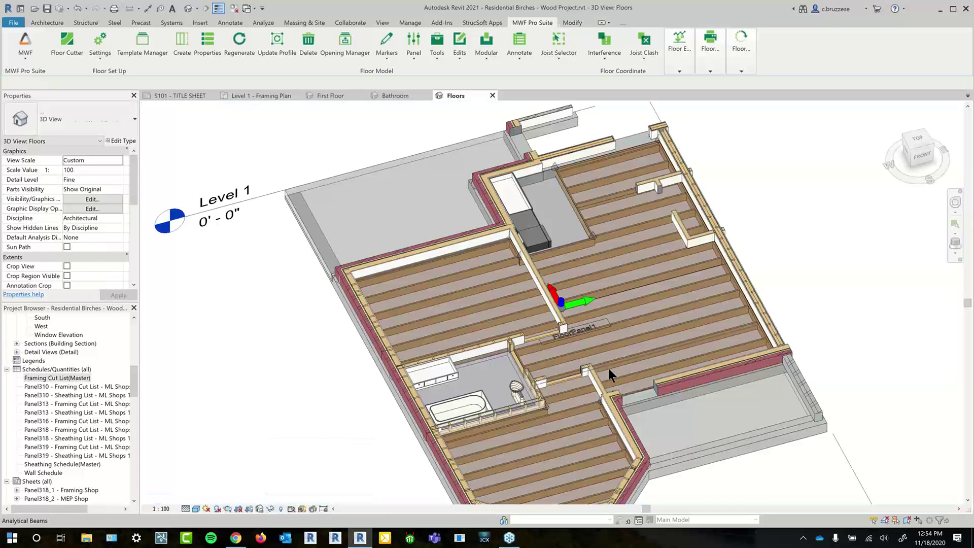
Select a 2x10 joist in the framed floor and float the Floor Engineer tools beside the model.
shift+middle_drag(608, 368, 652, 362)
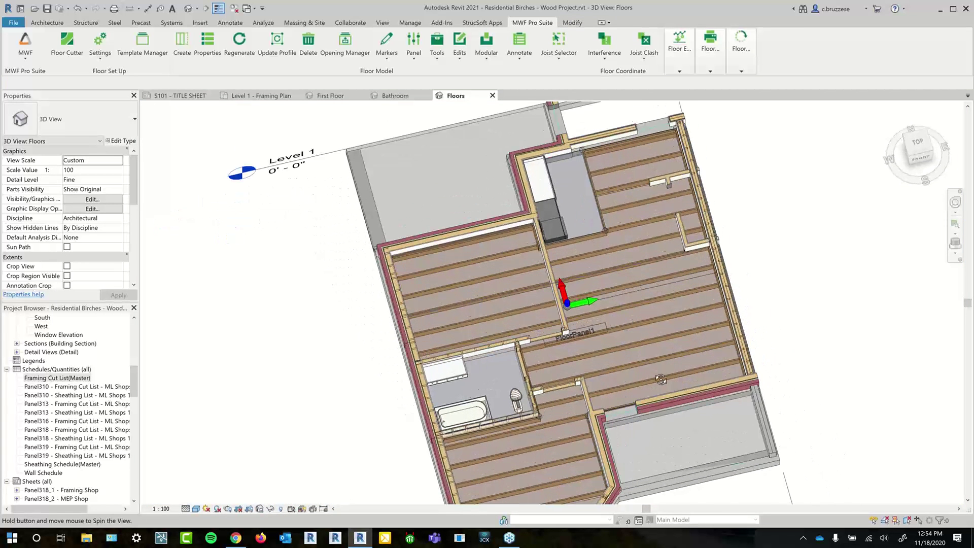
click(650, 363)
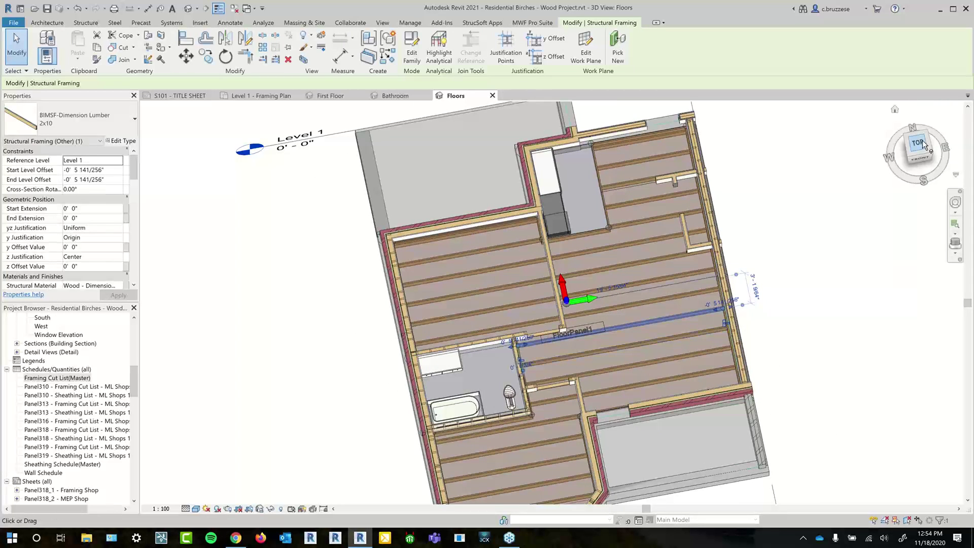
click(524, 22)
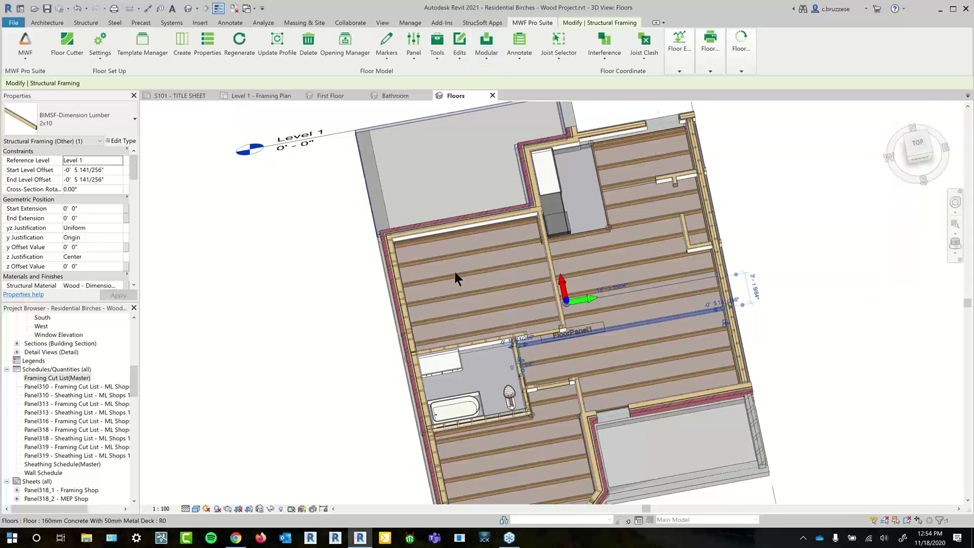
scroll(455, 271, down, 1)
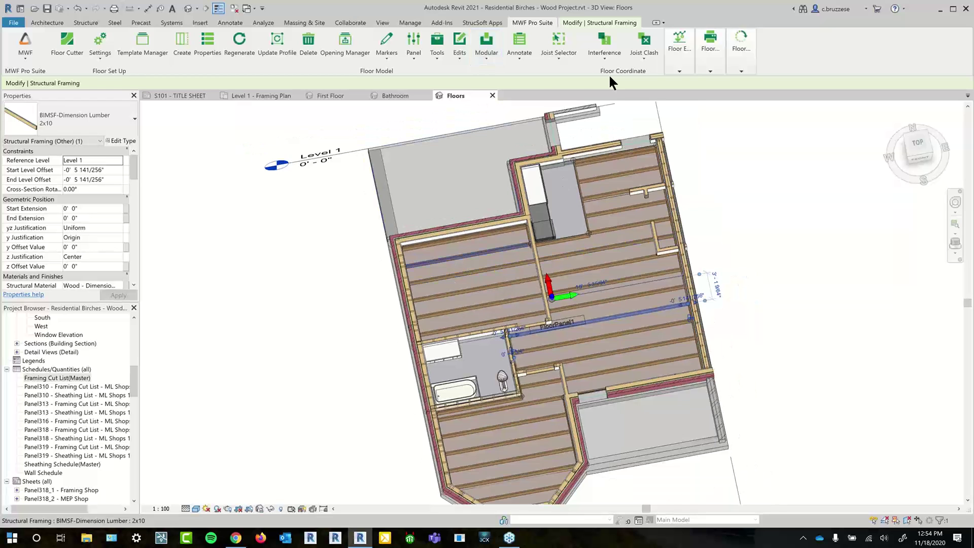
mouse_move(675, 51)
drag(674, 52, 267, 269)
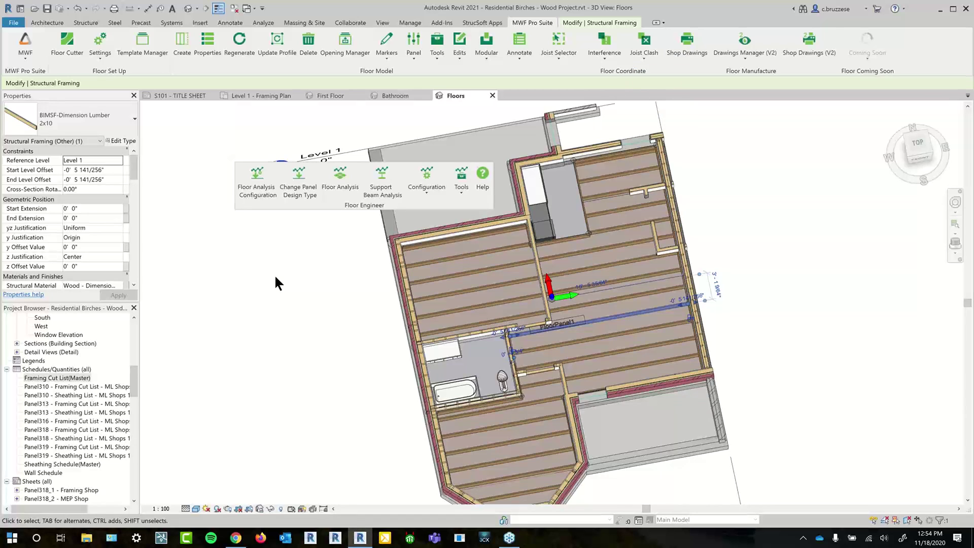
Review the BC CALC, Forte and WoodWorks Sizer engine options in the floor analysis configuration, keeping BC CALC with the NBCC2015 building code.
click(265, 197)
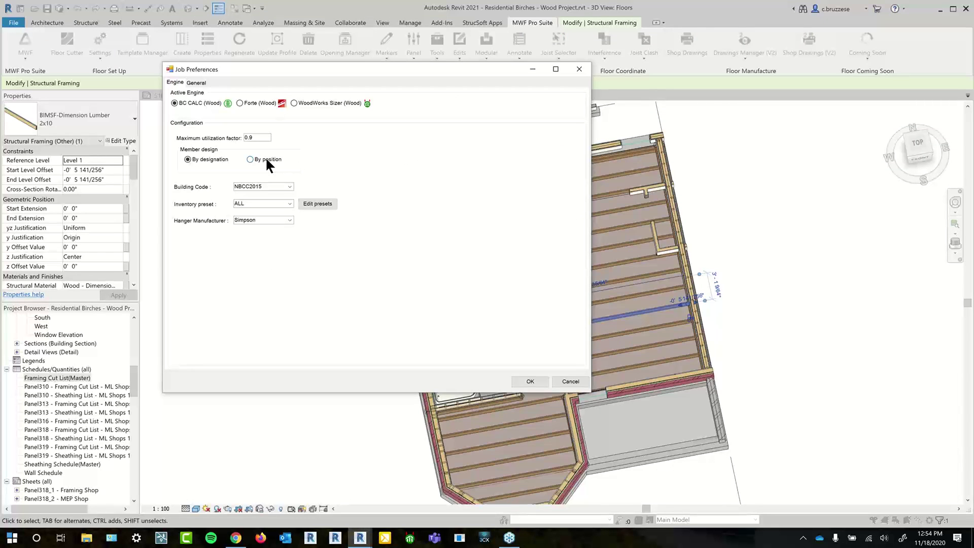
click(256, 102)
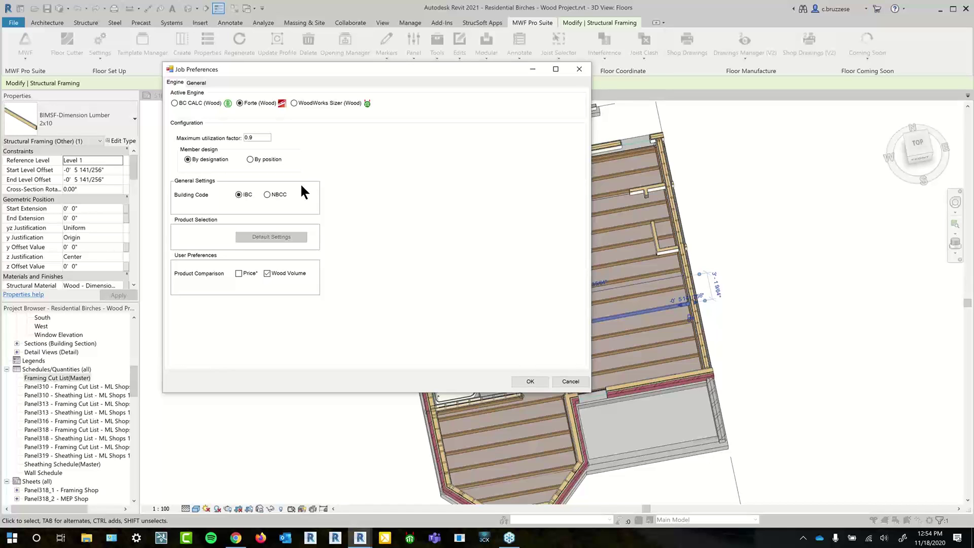
click(341, 104)
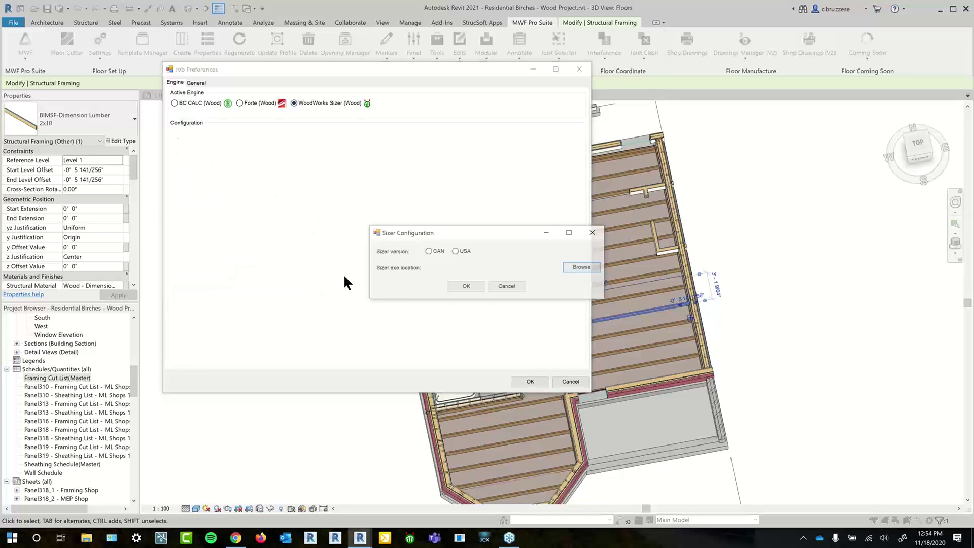
click(592, 235)
click(434, 193)
click(205, 102)
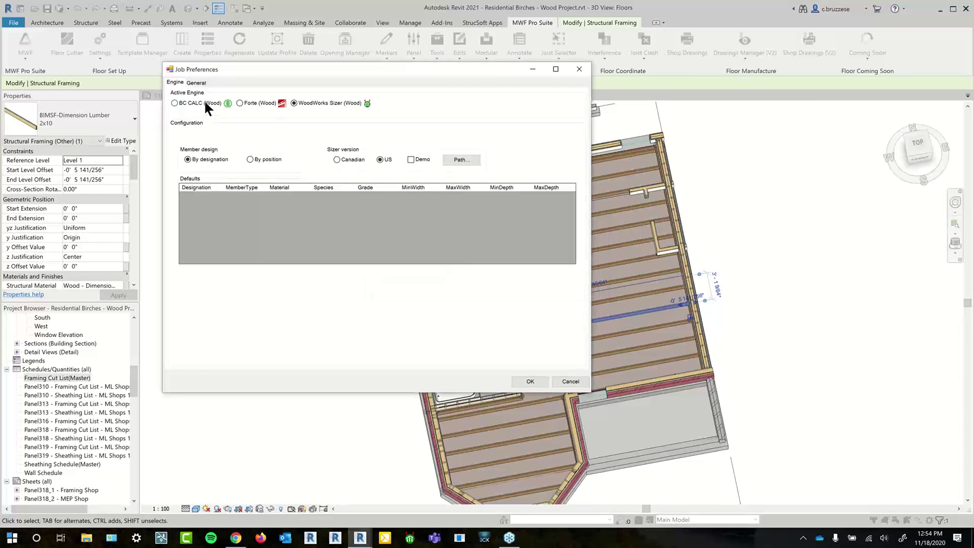
click(293, 184)
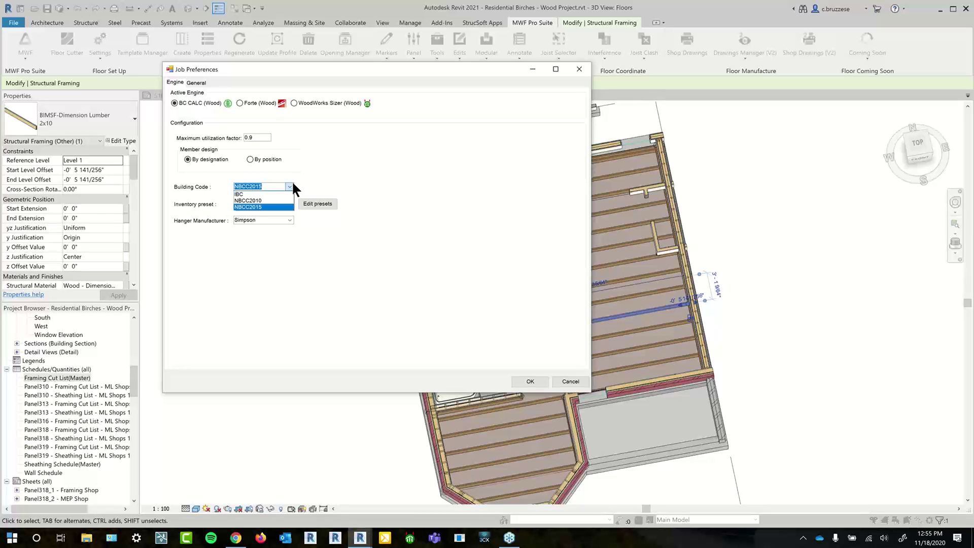
click(301, 187)
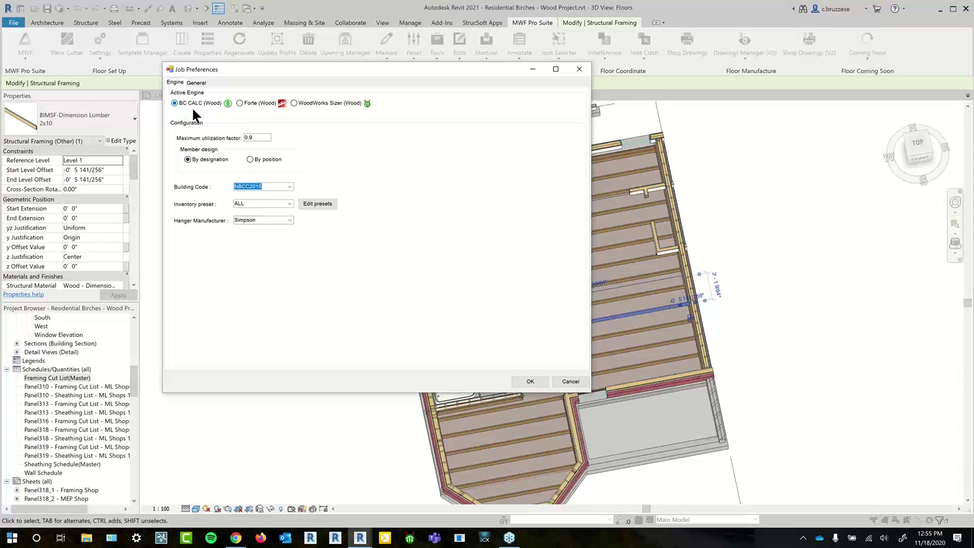
Check the Light design type's uniform loads and deflection criteria, accept the job preferences, and assign Light to the floor panel.
click(202, 82)
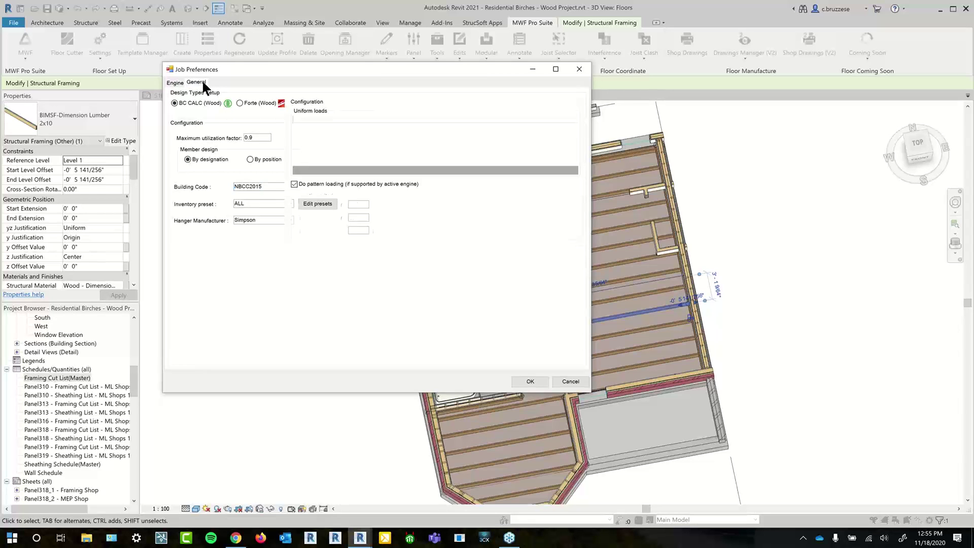
click(202, 127)
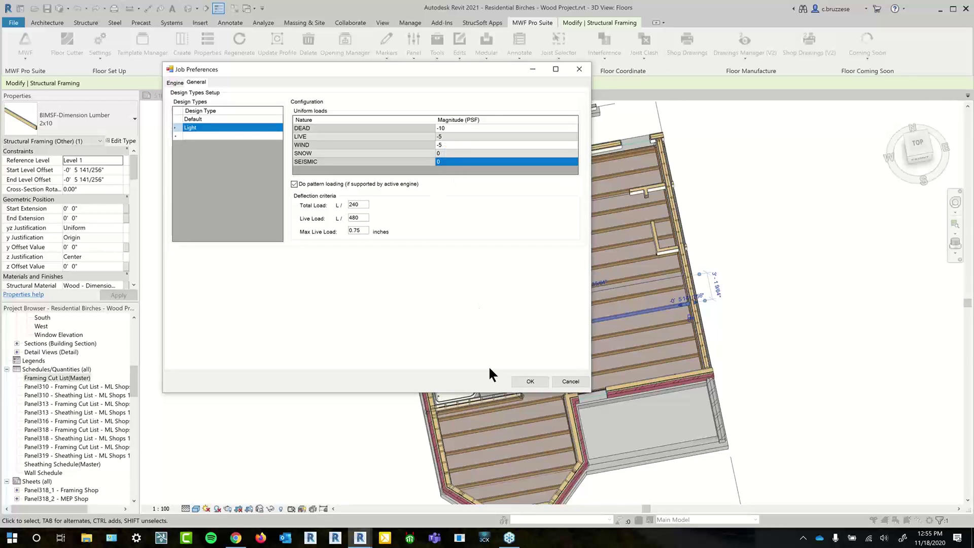
click(524, 380)
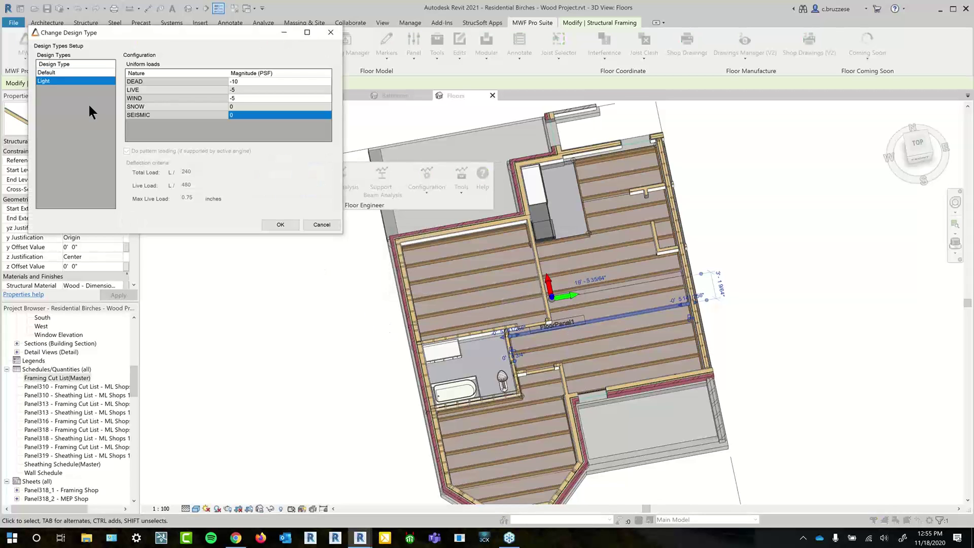
click(280, 225)
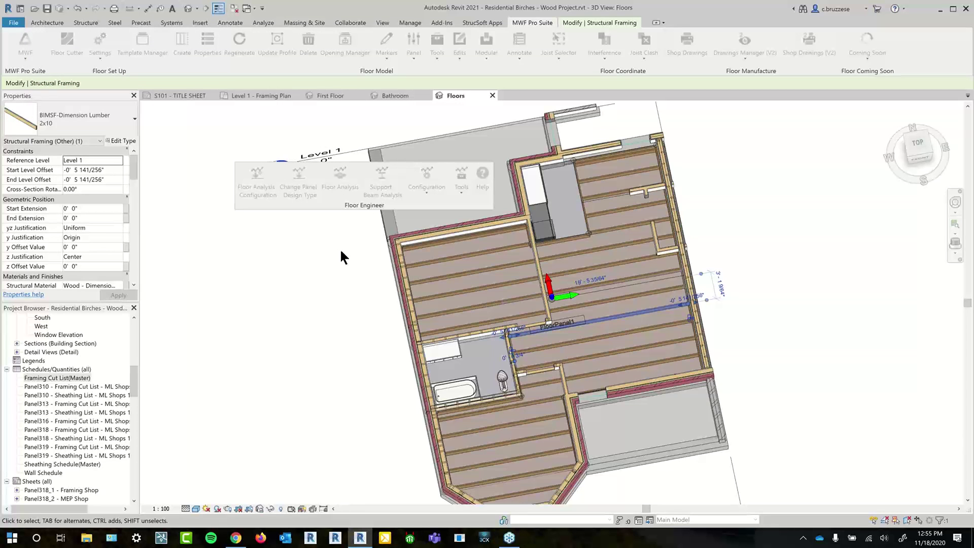
Start the Floor Analysis and examine joist groups J17, J11 and J1 of FloorPanel1, ending back on J20.
click(342, 192)
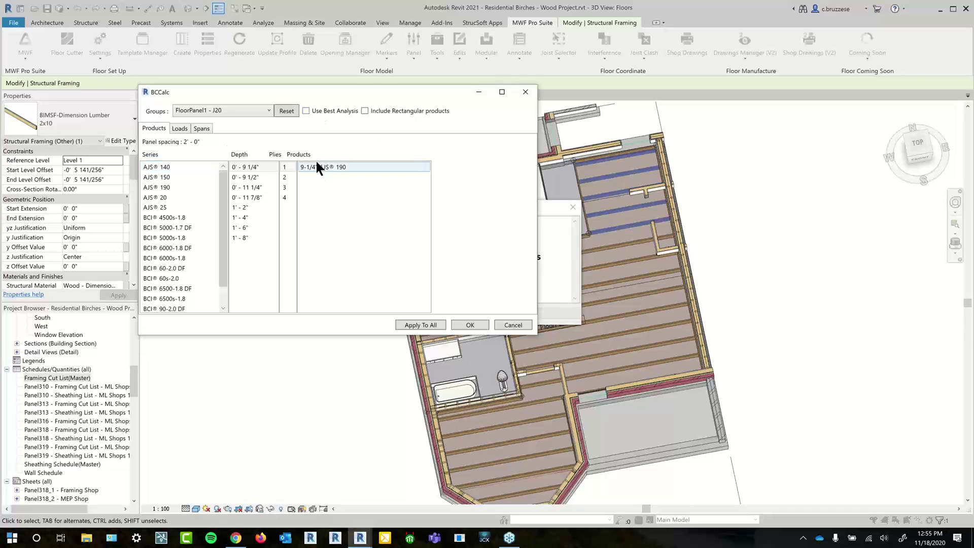
click(254, 110)
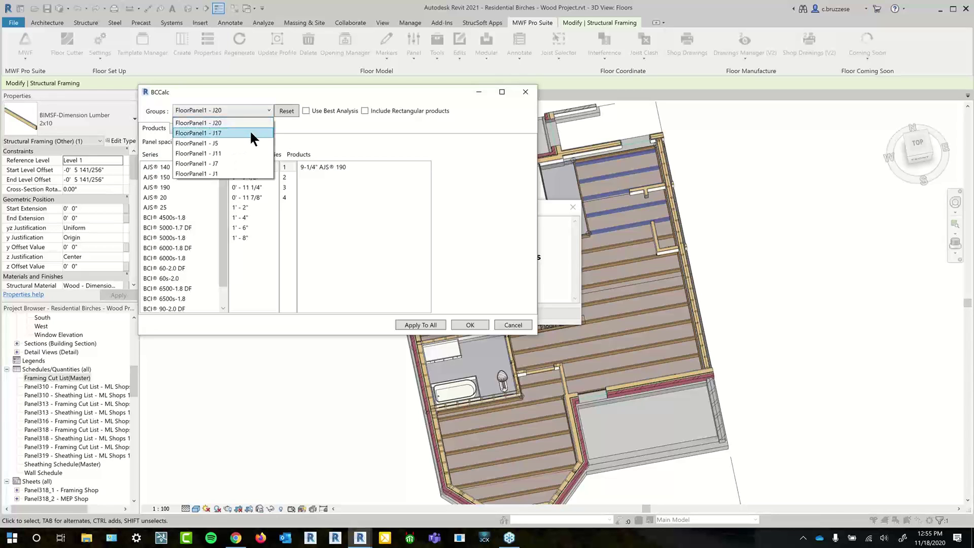
click(250, 132)
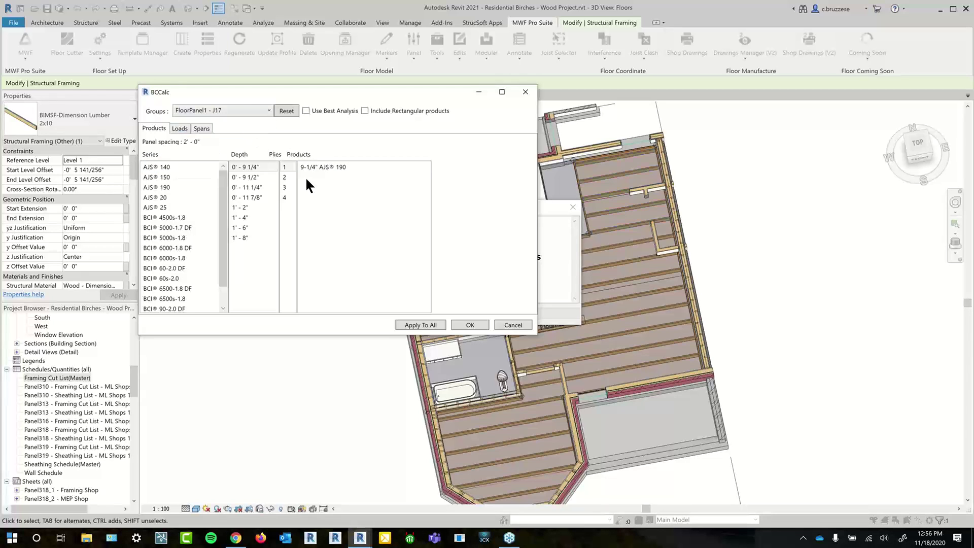
click(217, 111)
click(216, 154)
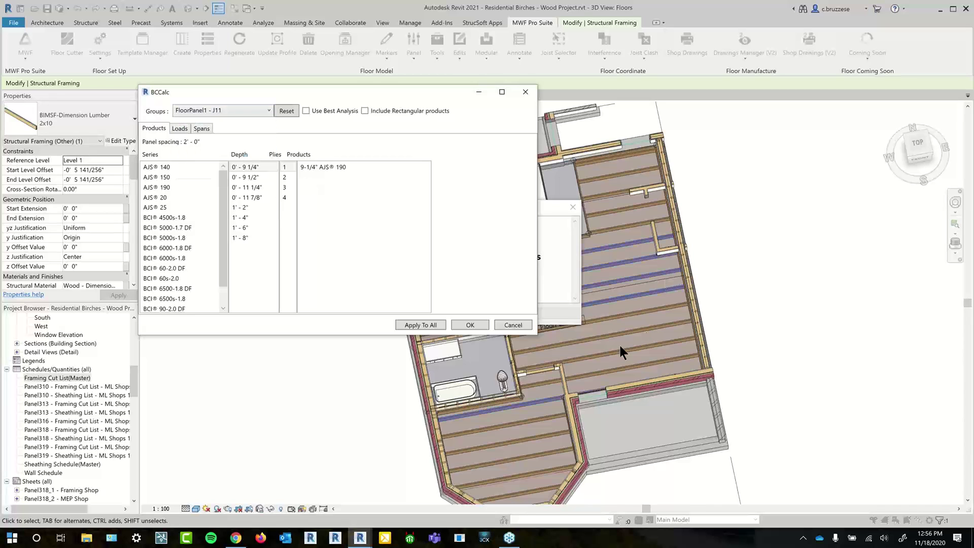
click(236, 112)
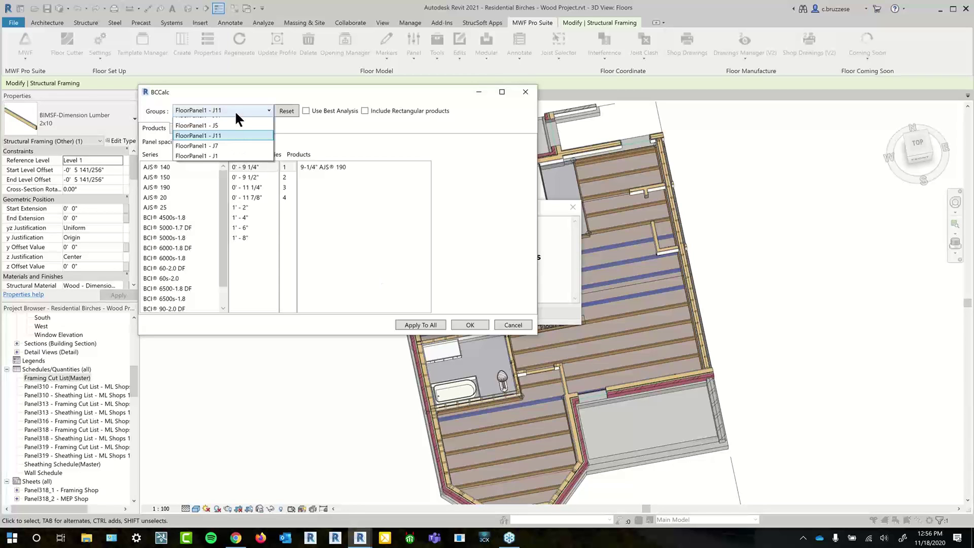
click(251, 172)
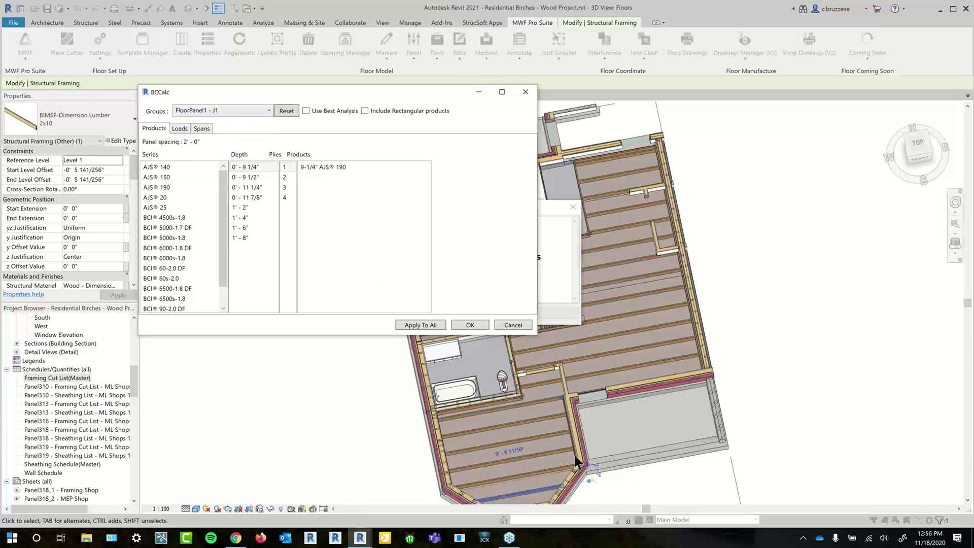
click(226, 109)
click(223, 122)
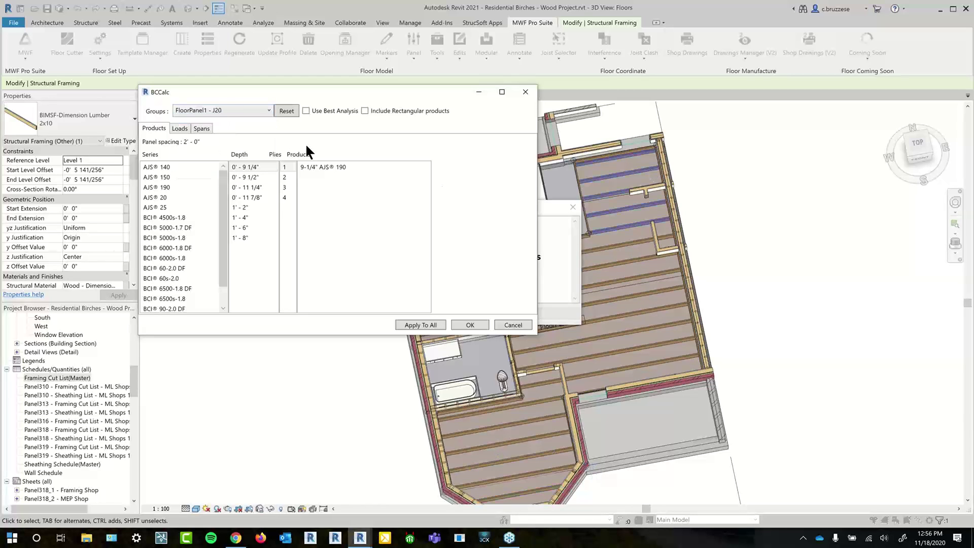
Analyse FloorPanel1 - J20 with Use Best Analysis enabled, compare the candidate products' design results, and choose 9-1/4" AJS 190.
click(309, 111)
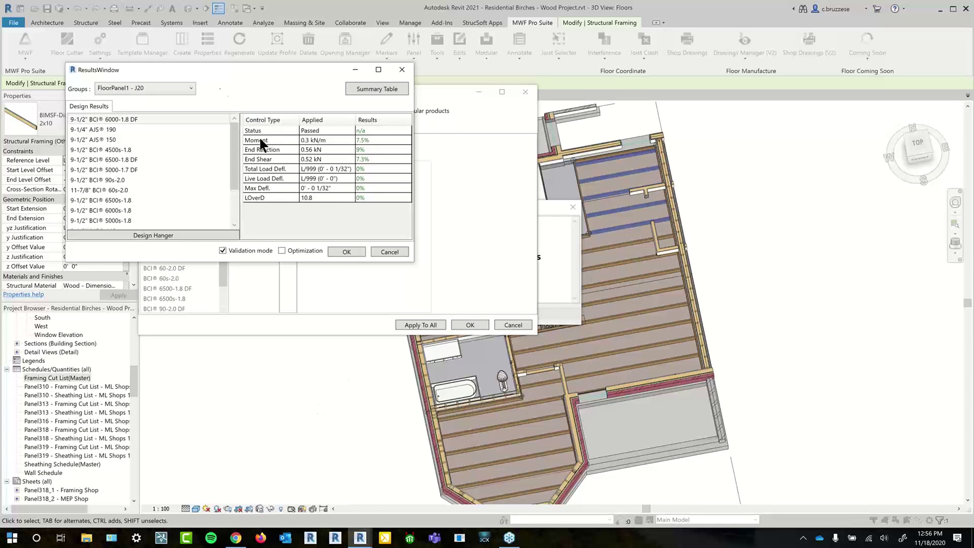
drag(215, 71, 357, 117)
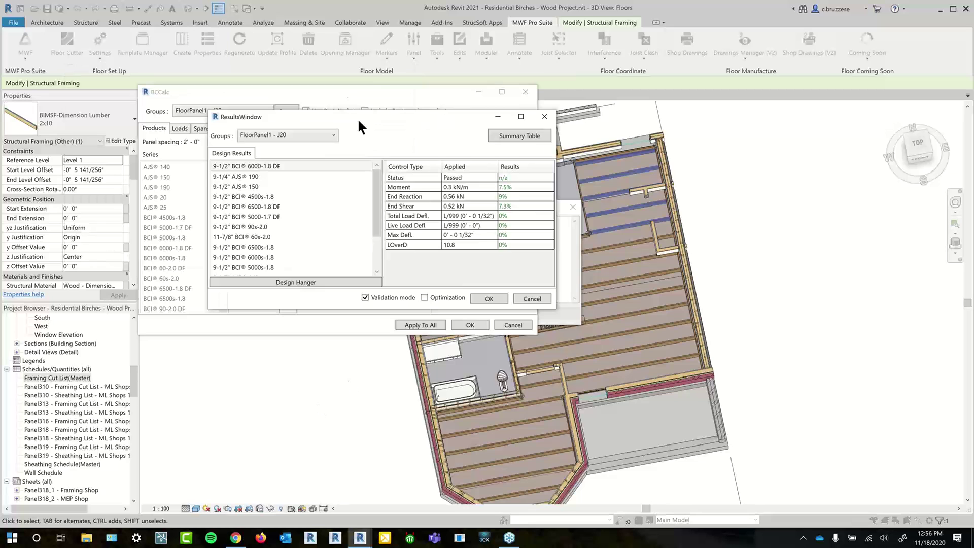
click(278, 175)
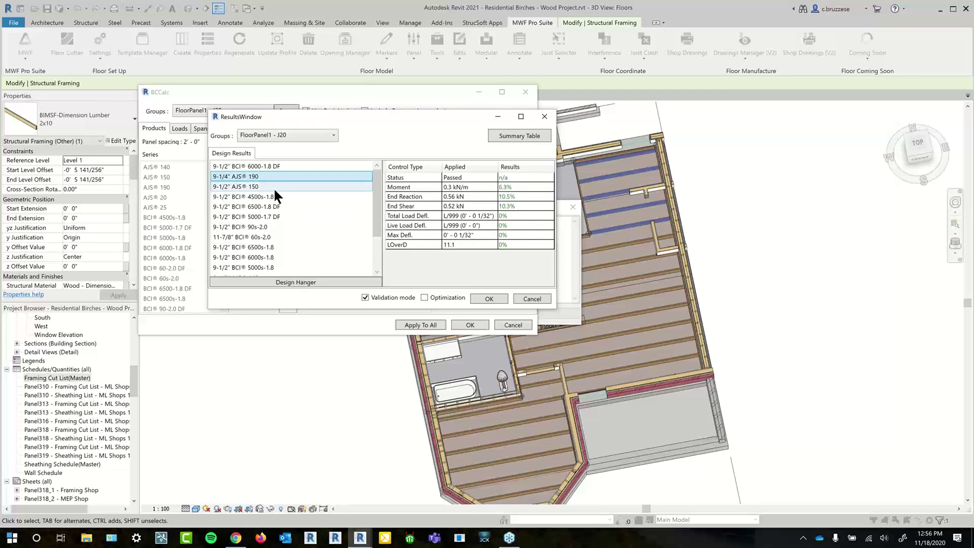
click(279, 227)
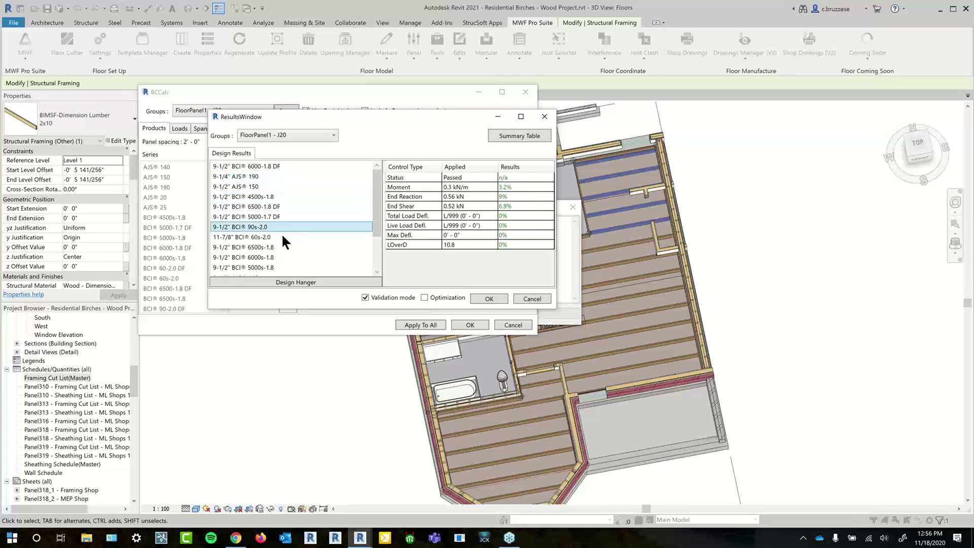
click(266, 165)
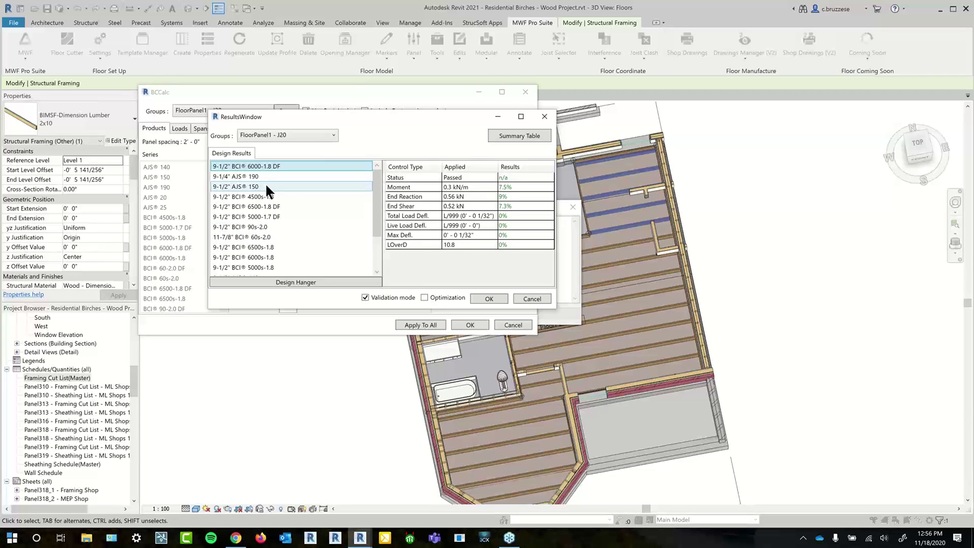
click(264, 175)
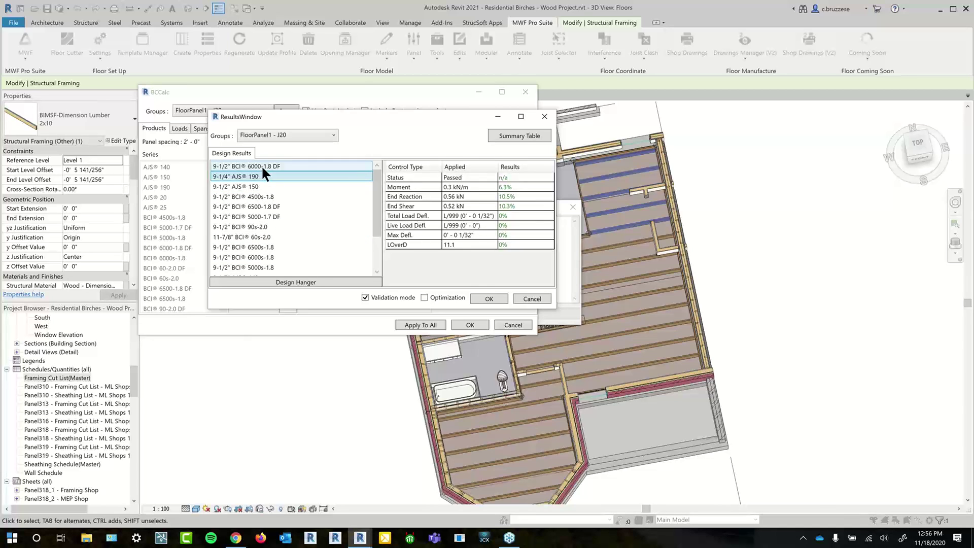
Open the summary table of joist groups and read through the BC CALC member report for J20.
click(519, 137)
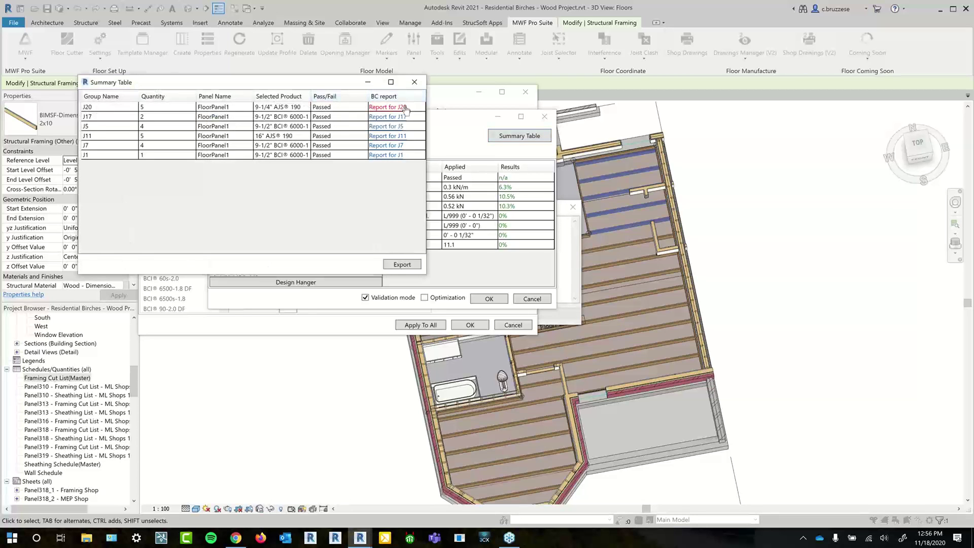
click(405, 108)
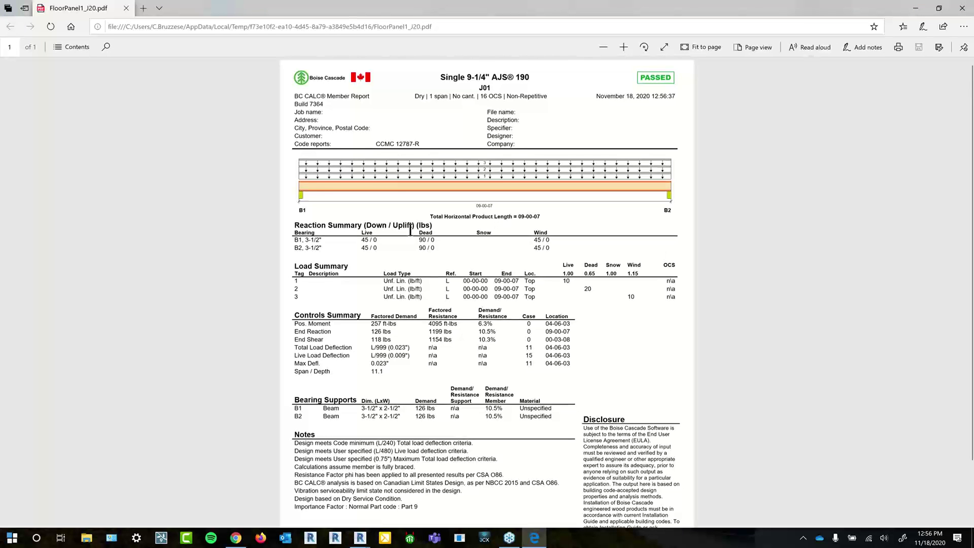
scroll(410, 230, down, 3)
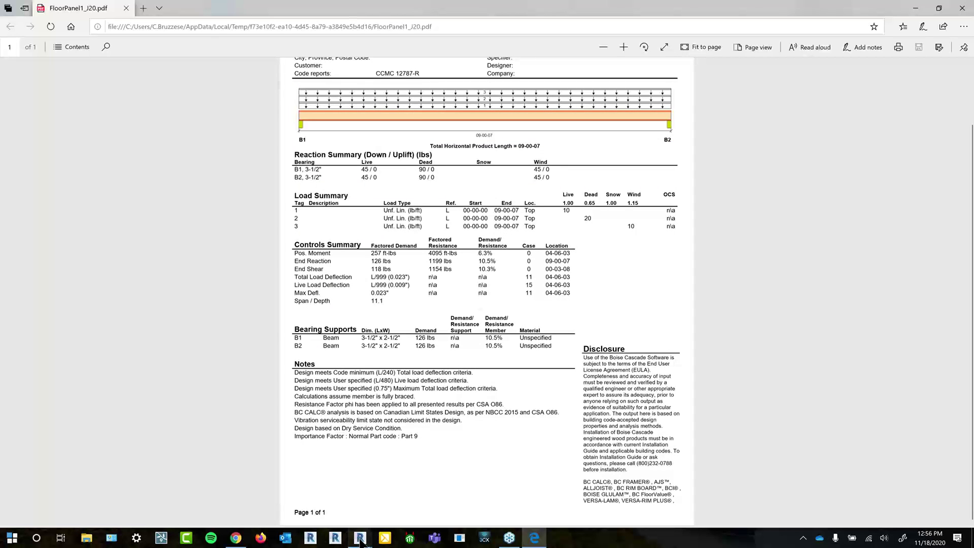
Switch from the PDF report back to the Revit analysis results and open the hanger design for the joist groups.
mouse_move(360, 541)
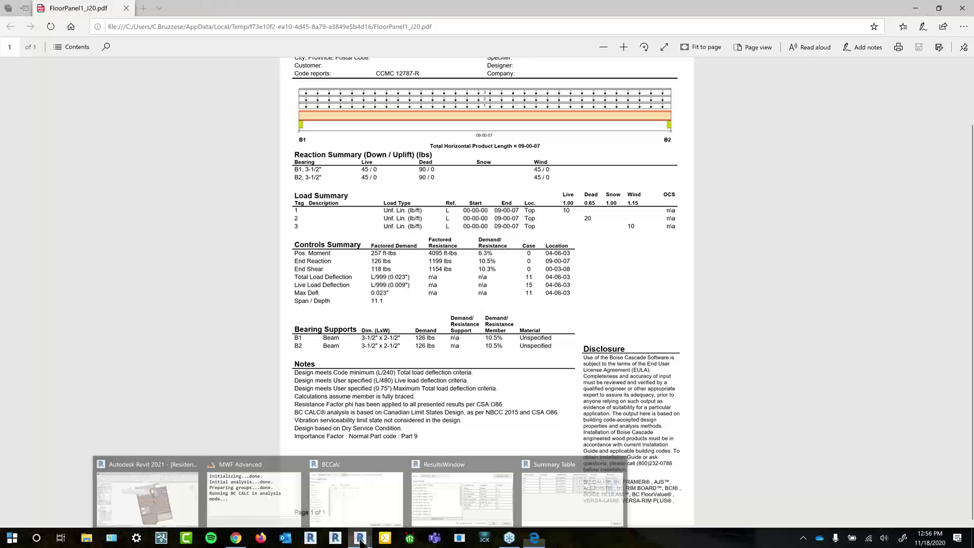
click(360, 542)
click(455, 491)
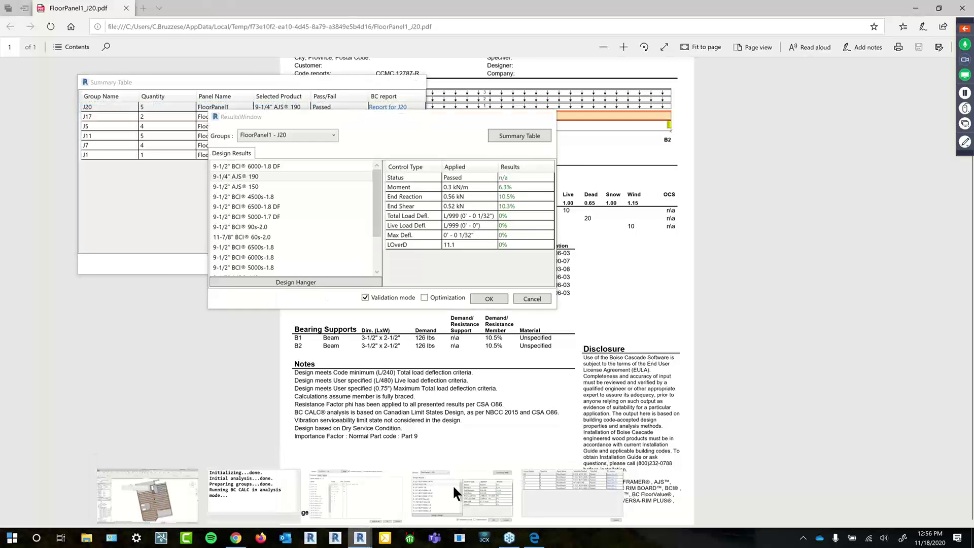
click(358, 500)
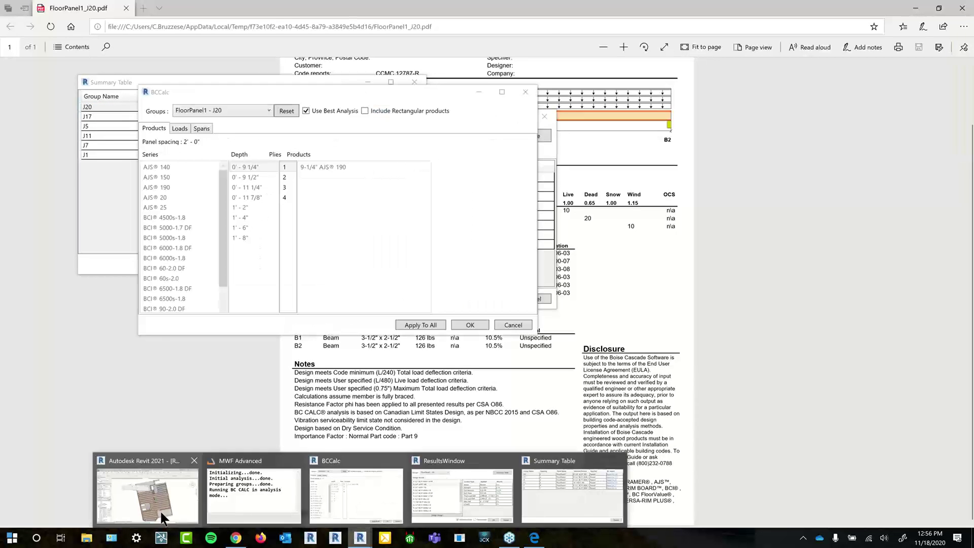
click(162, 516)
mouse_move(360, 538)
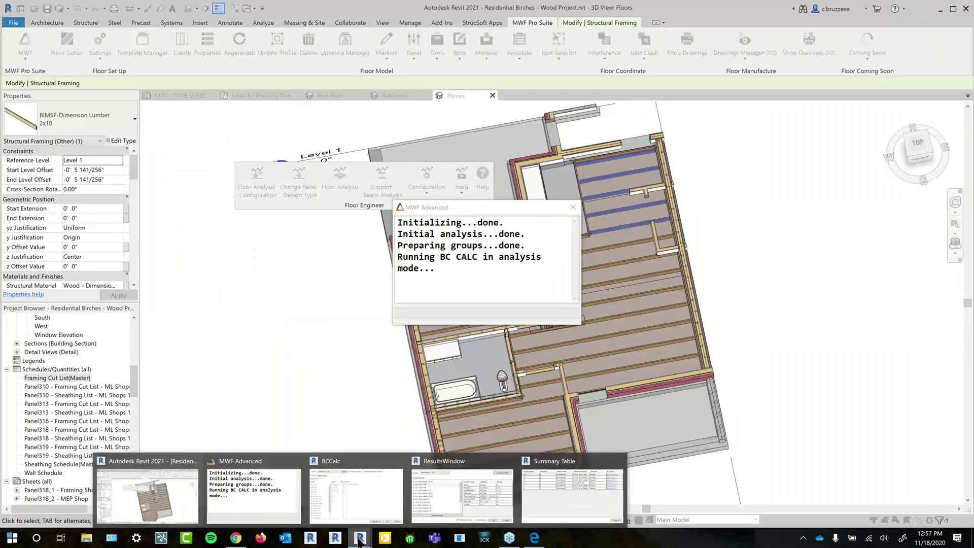
click(486, 494)
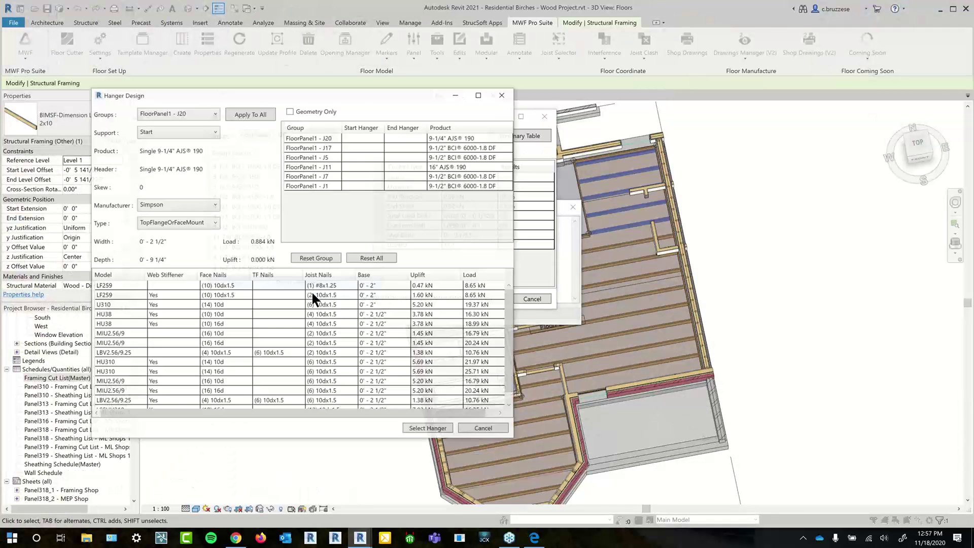
Assign the Simpson LF259 hanger without web stiffener to joist group J20 and apply it to all matching supports.
drag(321, 93, 384, 86)
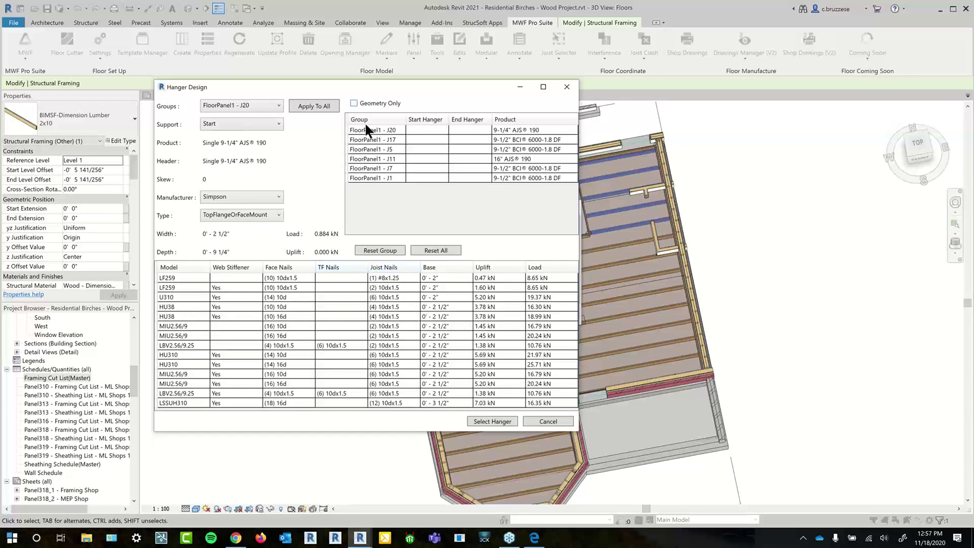
click(181, 277)
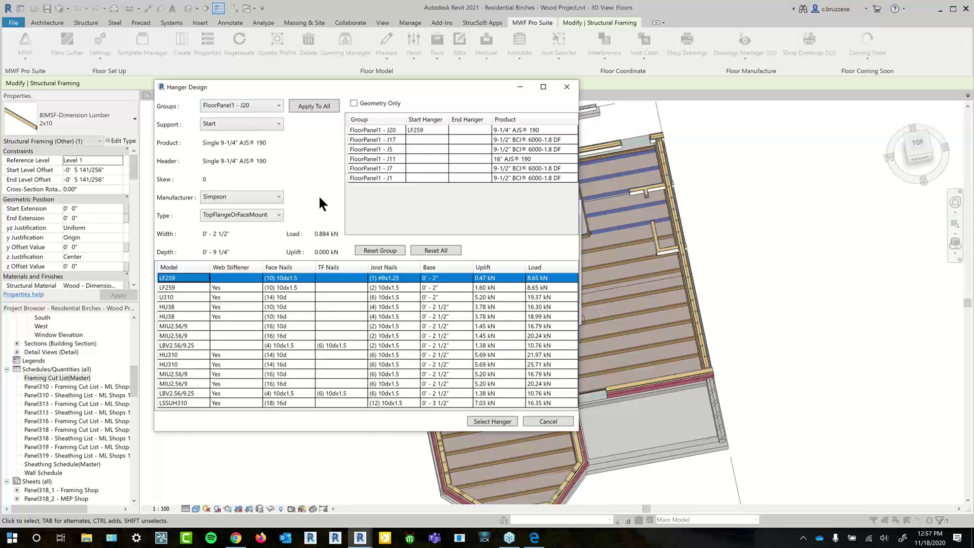
click(307, 107)
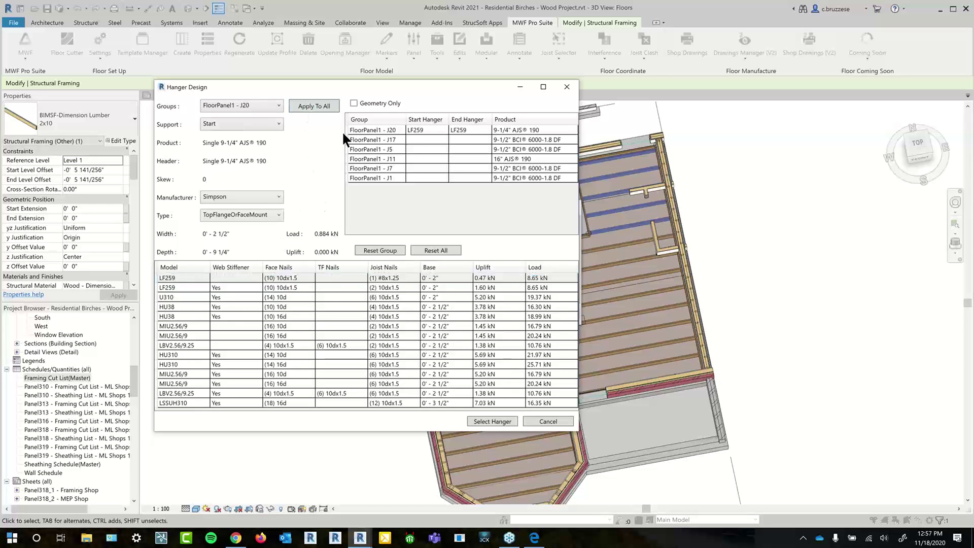
Check the hanger options for J17, then assign IUS2.37/9.5 to group J5 and apply it to all matching supports.
click(252, 106)
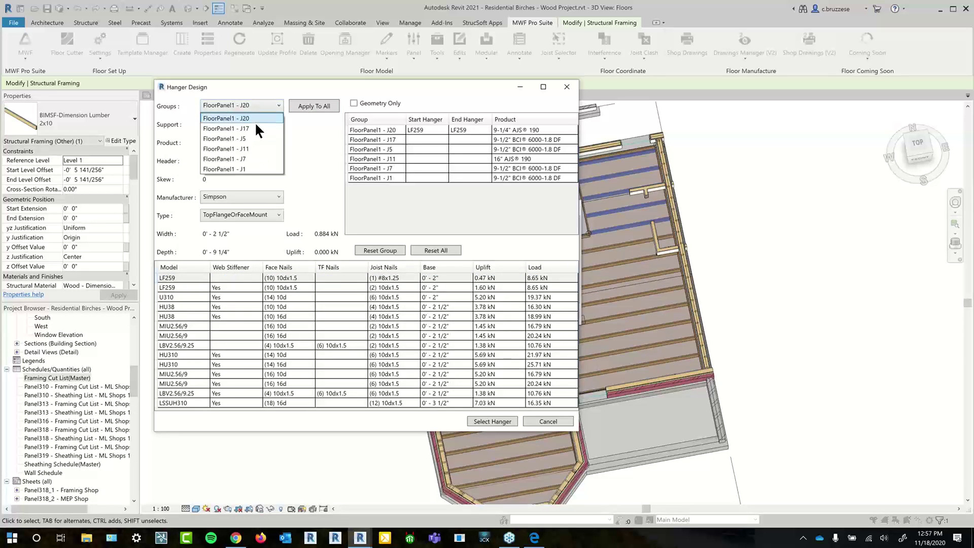
click(252, 107)
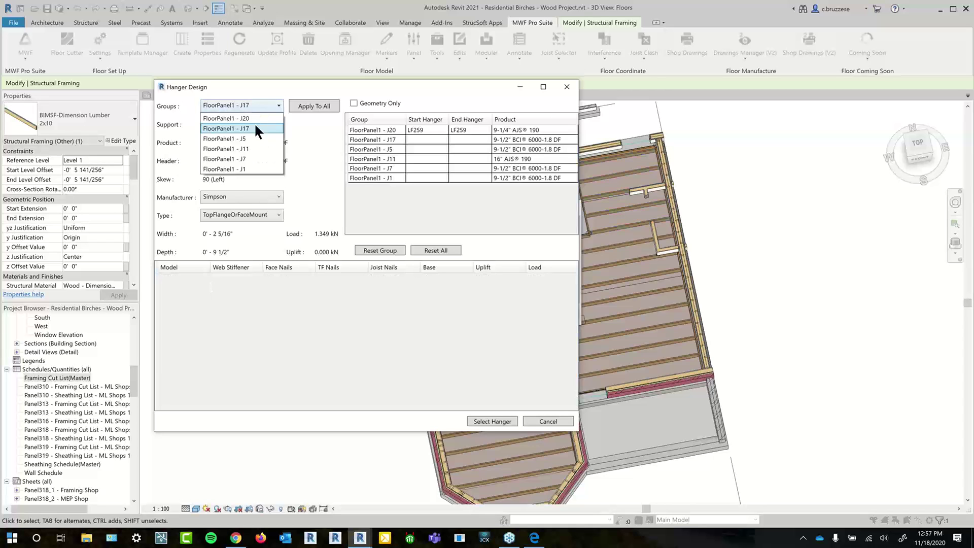
click(253, 135)
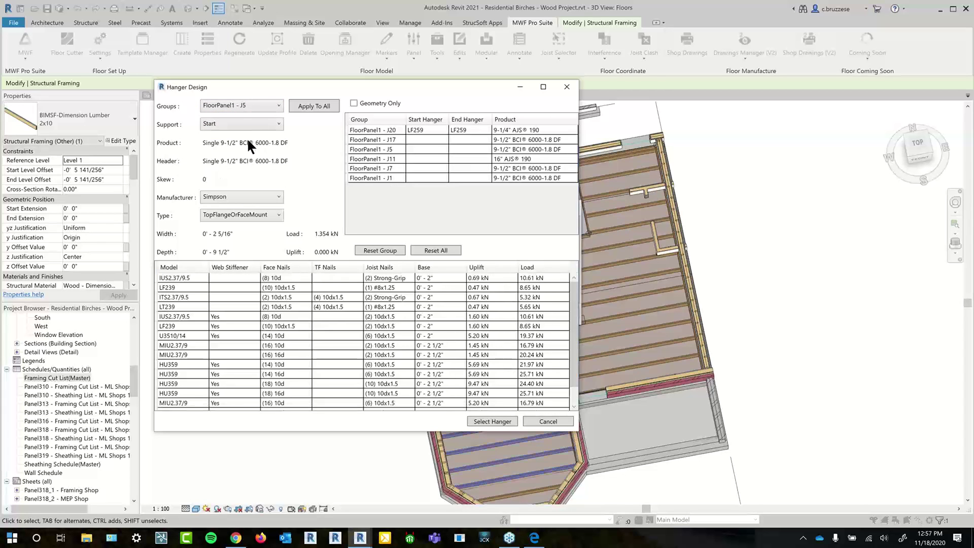
click(321, 108)
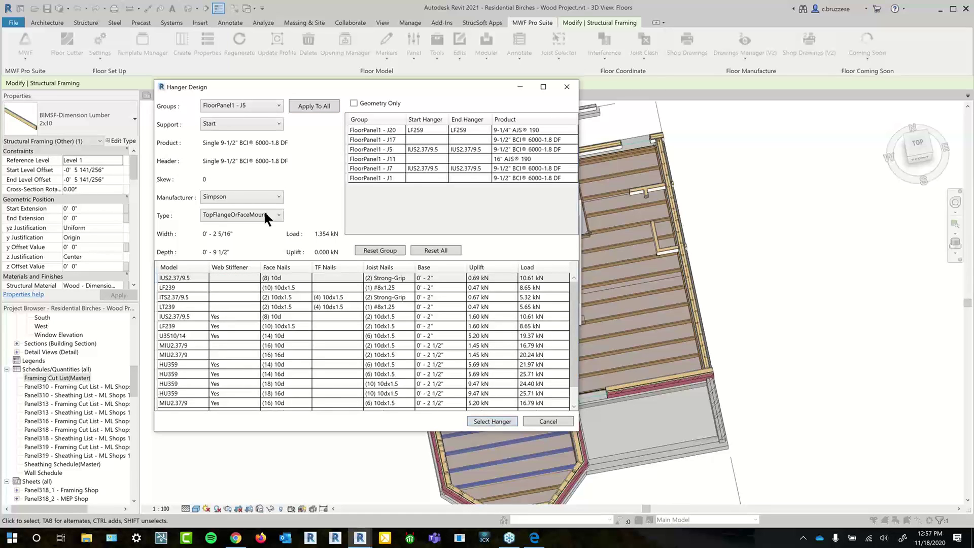
Recheck J17, apply the IUS2.37/9.5 hanger from group J7 to all matching supports, and accept the hanger selections.
click(257, 108)
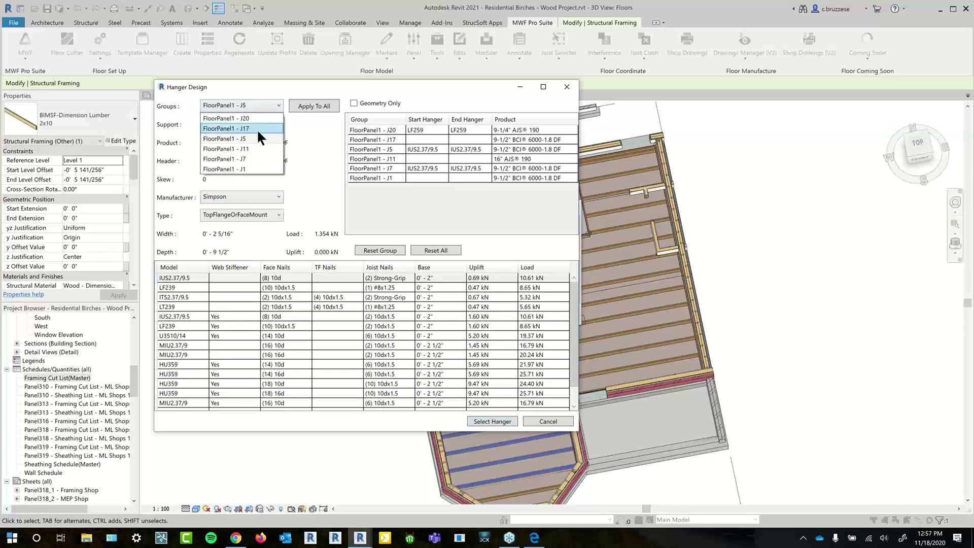
click(256, 129)
click(256, 105)
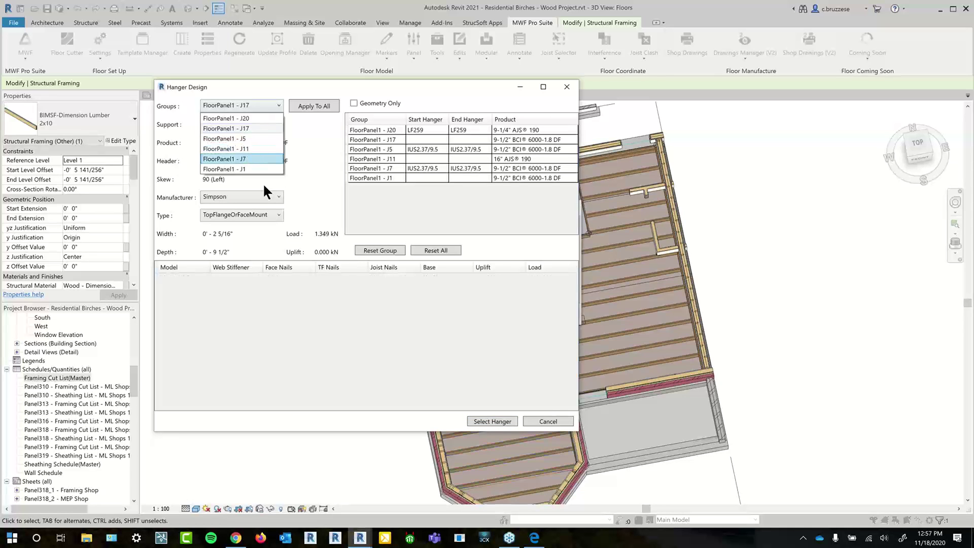
click(257, 159)
click(183, 279)
click(323, 111)
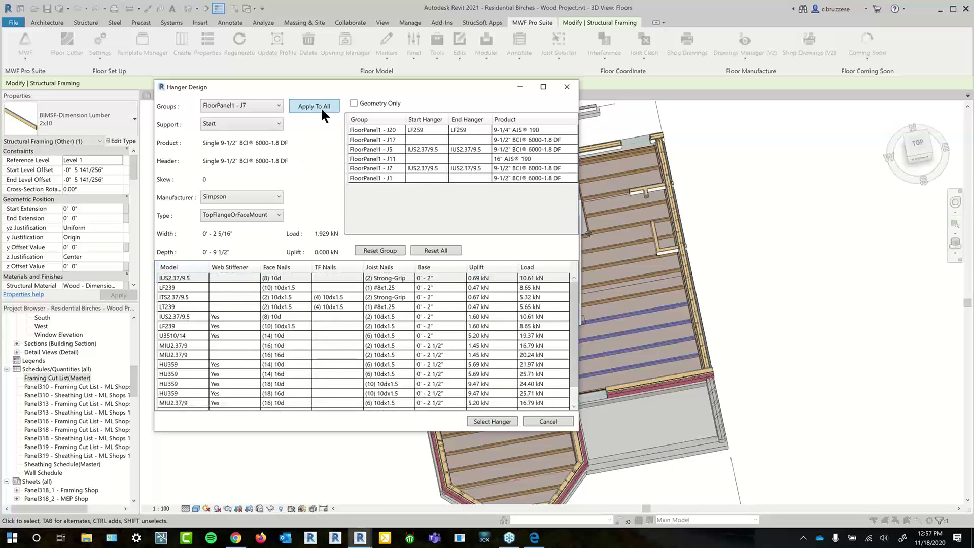
click(490, 421)
Turn off validation mode and accept the joist results to update the floor model.
click(423, 279)
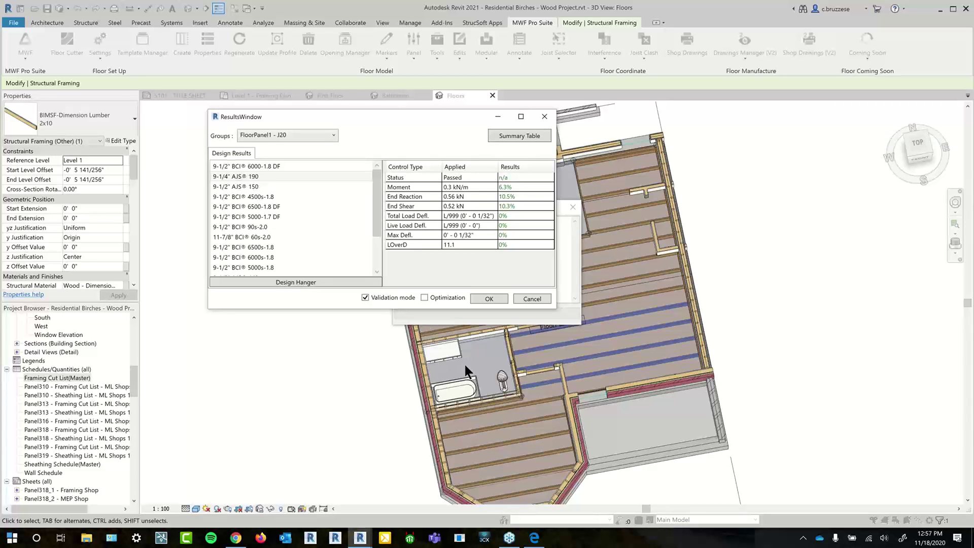
click(406, 298)
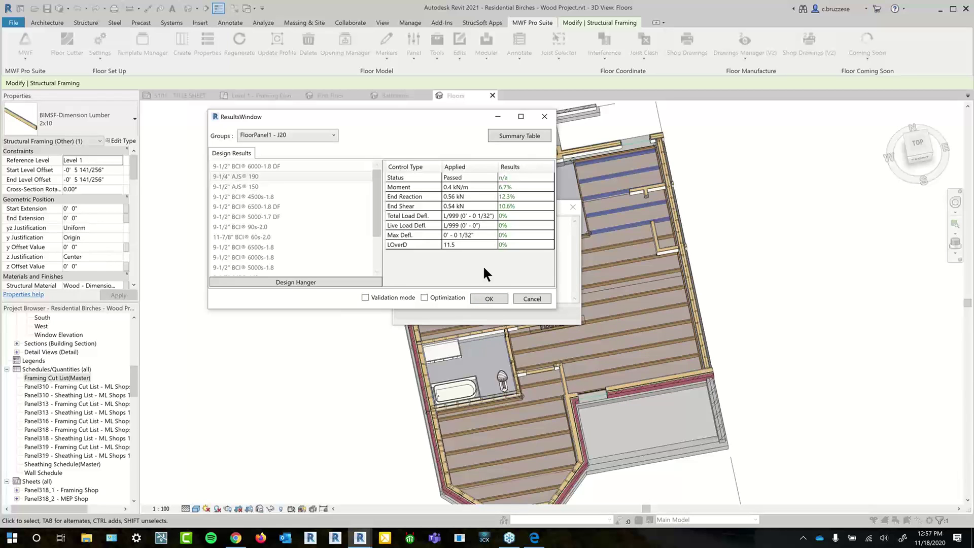
click(489, 298)
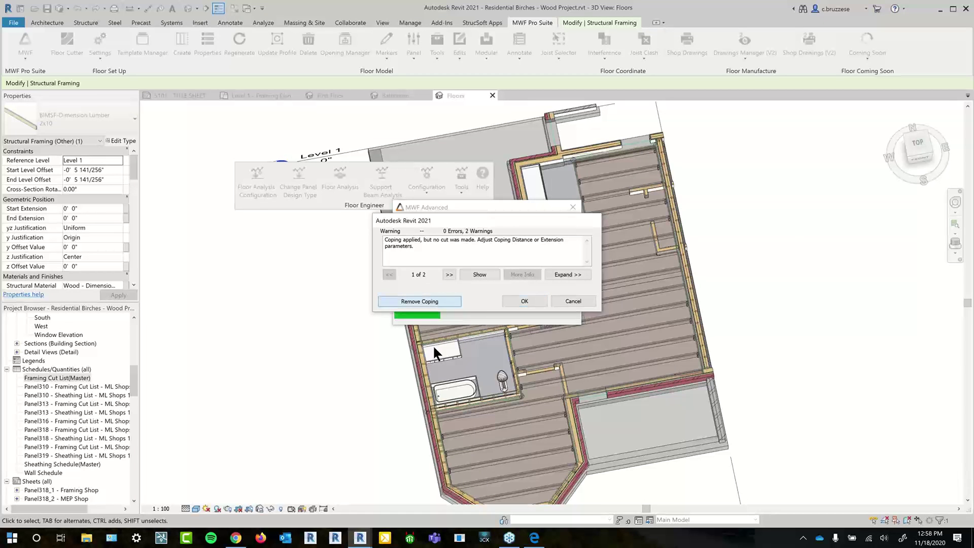
Remove the coping that makes no cut and close the finished MWF Advanced progress log.
click(431, 302)
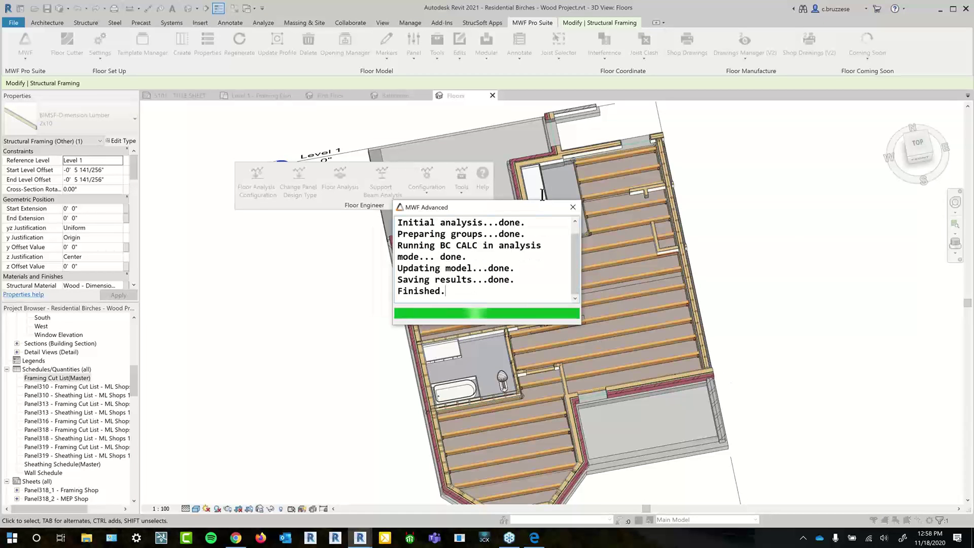
drag(567, 207, 493, 221)
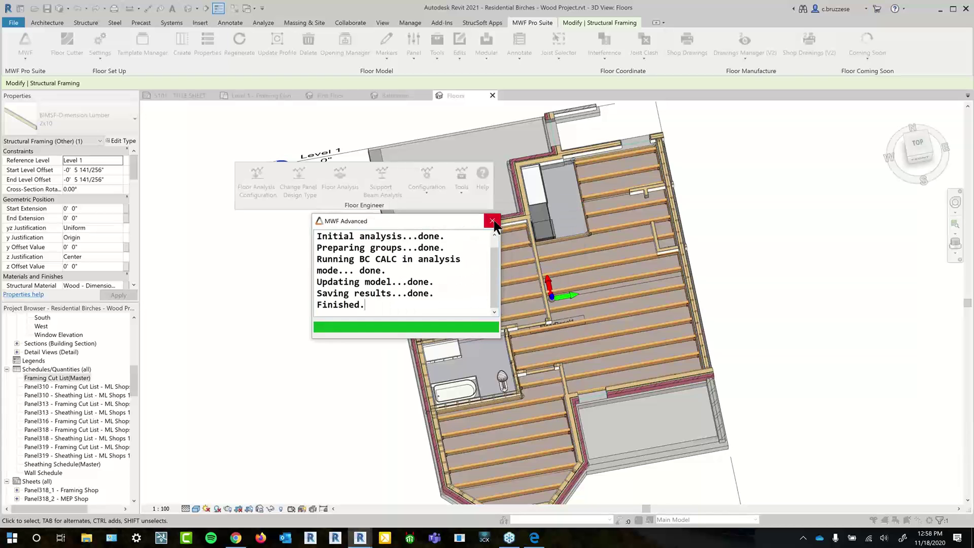
click(492, 221)
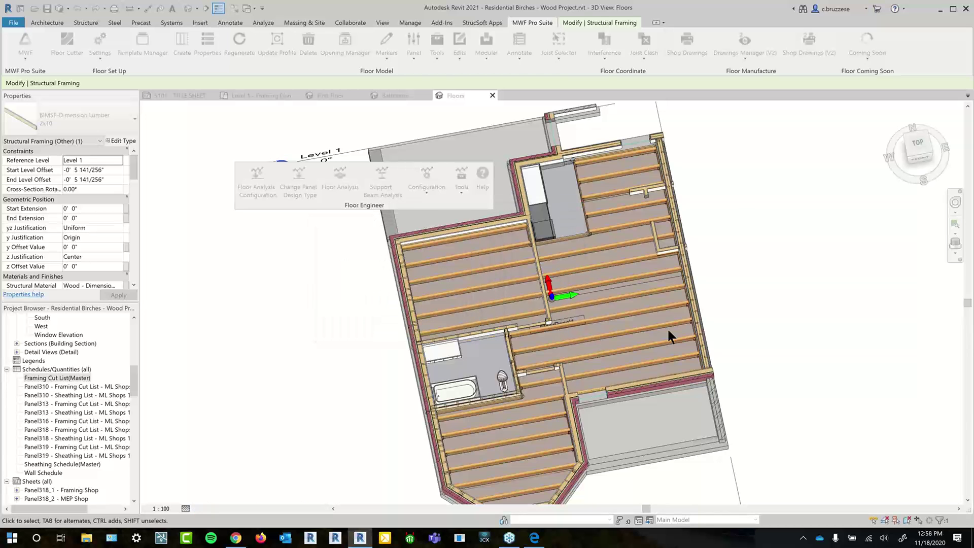
Inspect a 16" AJS 190 I-joist in the updated floor and the IUS2.37/9.5 hangers at the joist ends.
scroll(668, 328, up, 3)
click(674, 319)
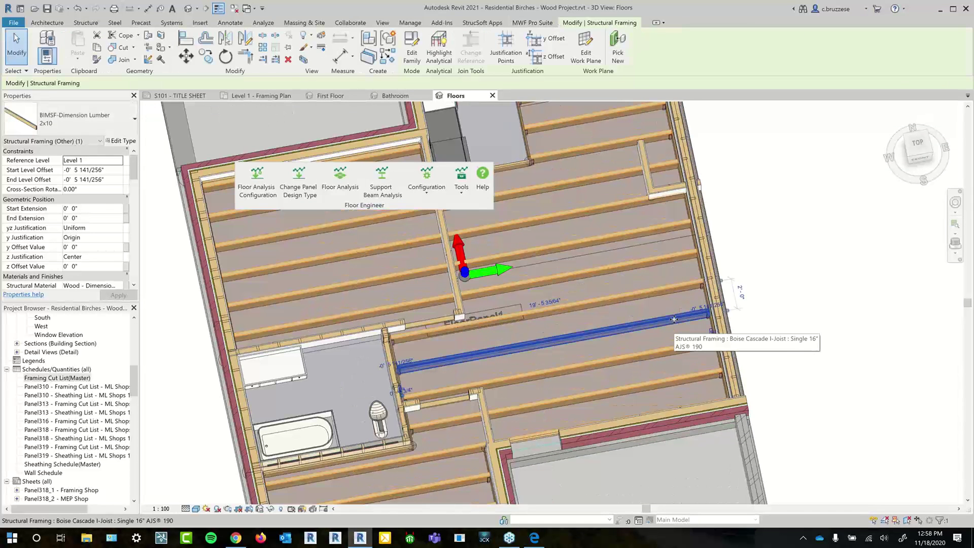
middle_drag(736, 303, 767, 259)
scroll(632, 322, up, 3)
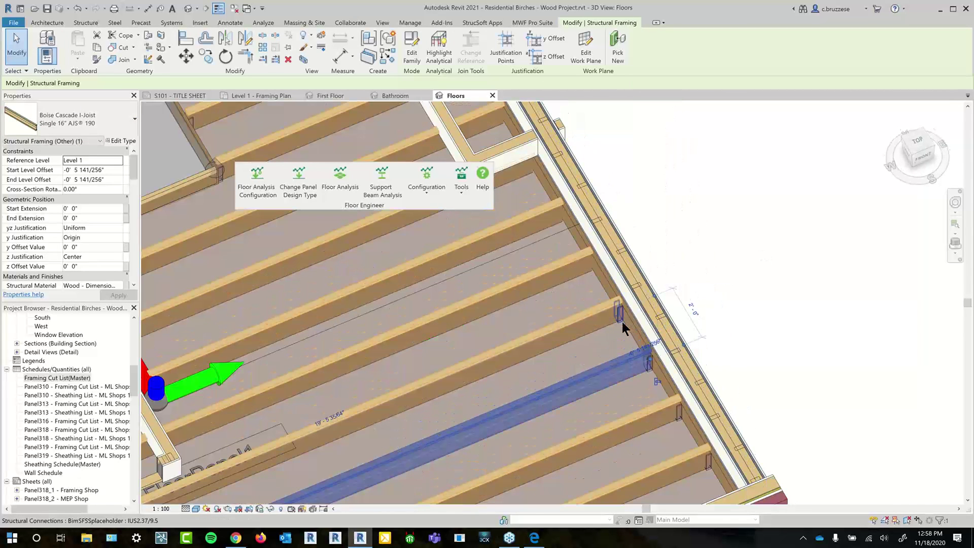
middle_drag(686, 391, 652, 336)
click(652, 336)
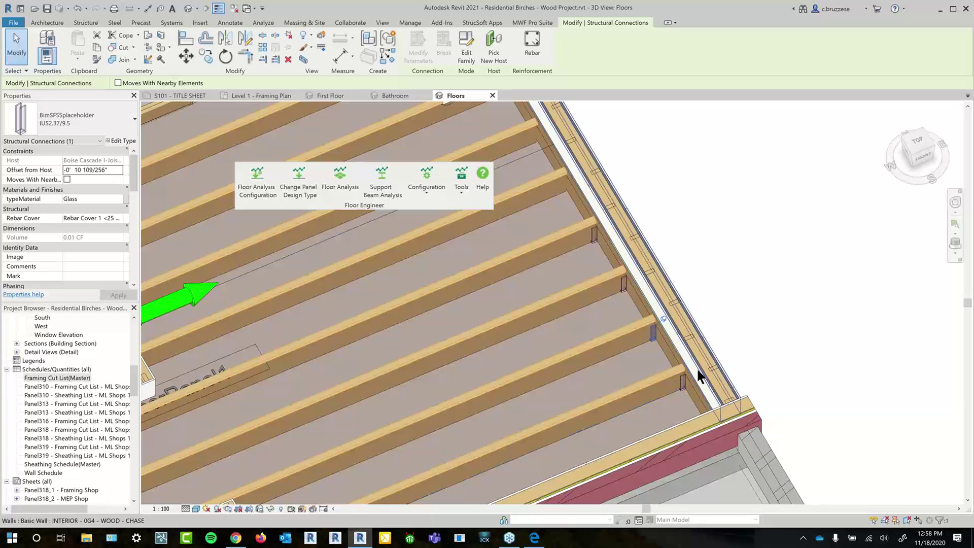
click(683, 380)
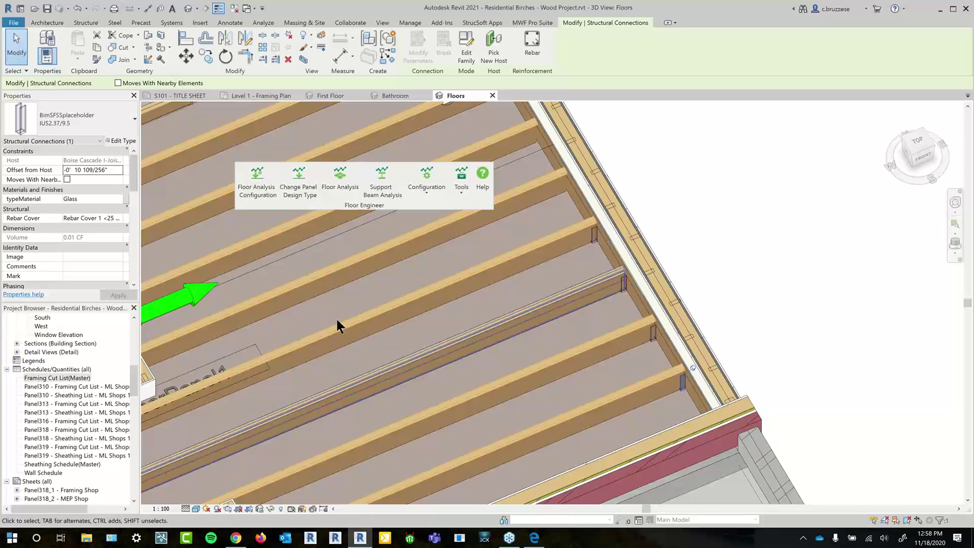
scroll(808, 294, down, 1)
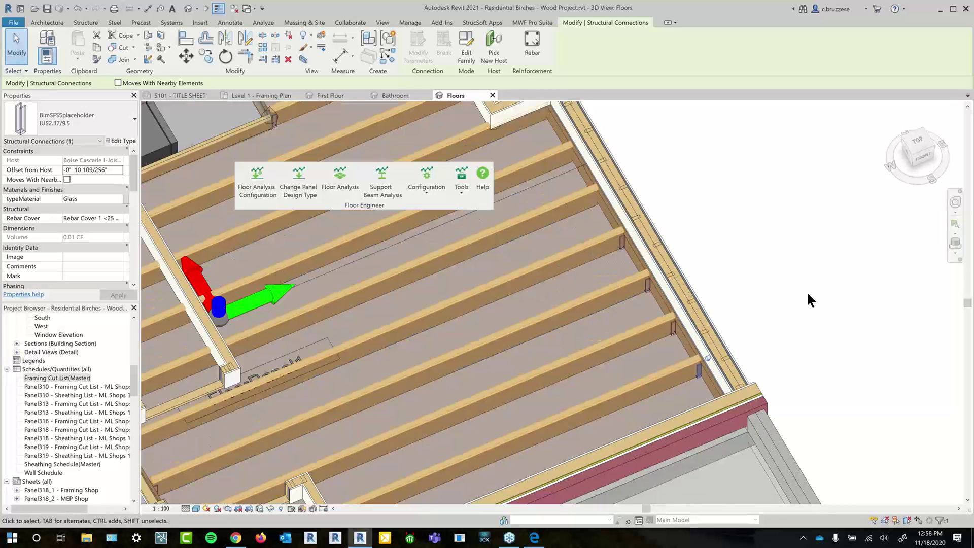
click(807, 295)
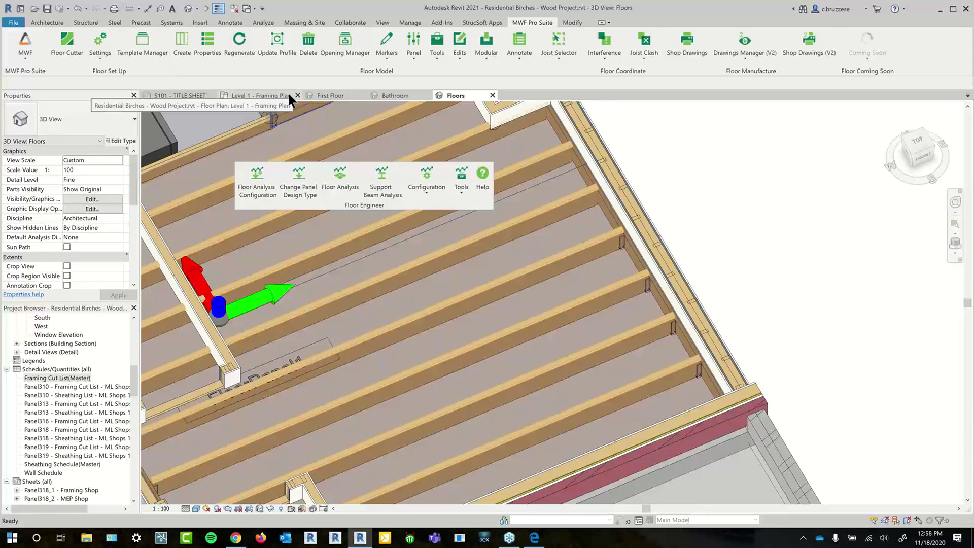
Show the S101 title sheet and dock the floating Floor Engineer tools back among the MWF Pro Suite tools.
click(288, 95)
click(376, 201)
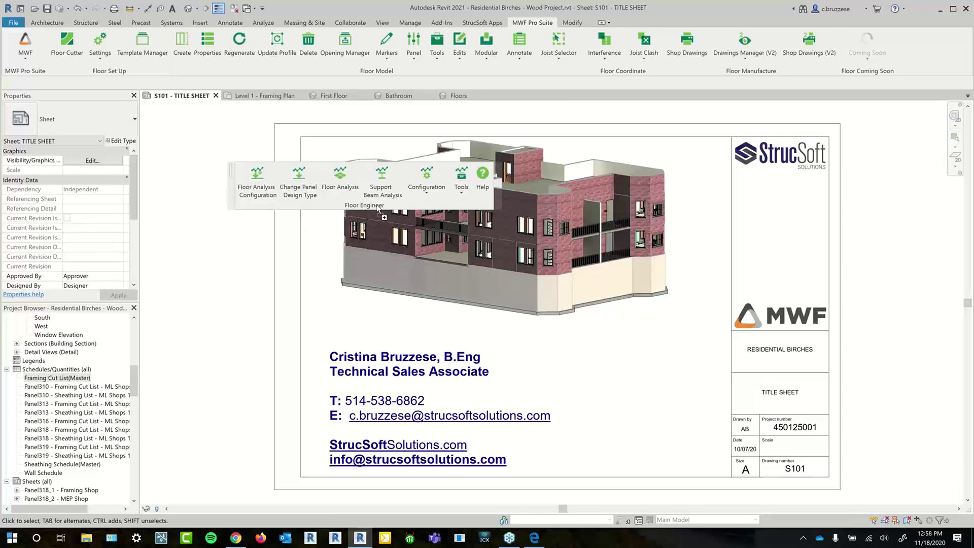
drag(378, 209, 530, 70)
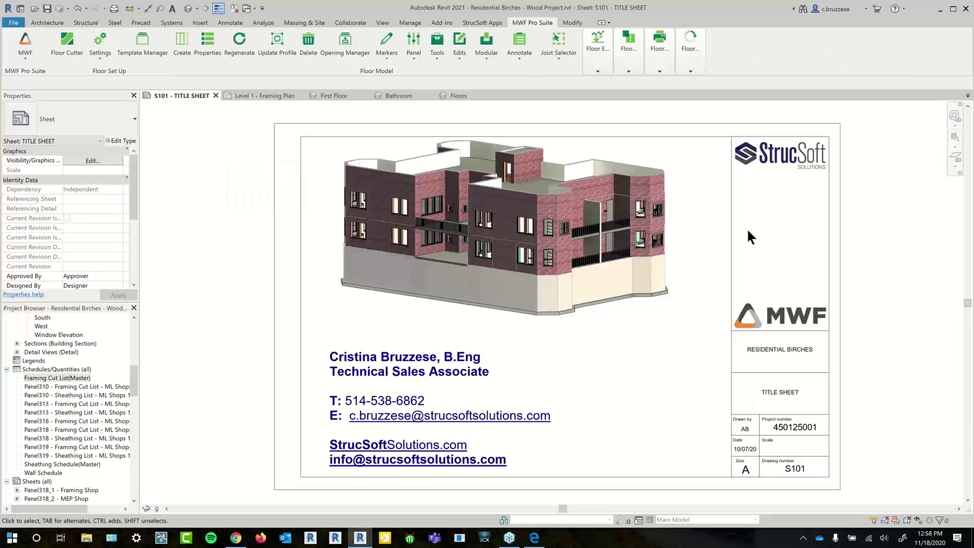